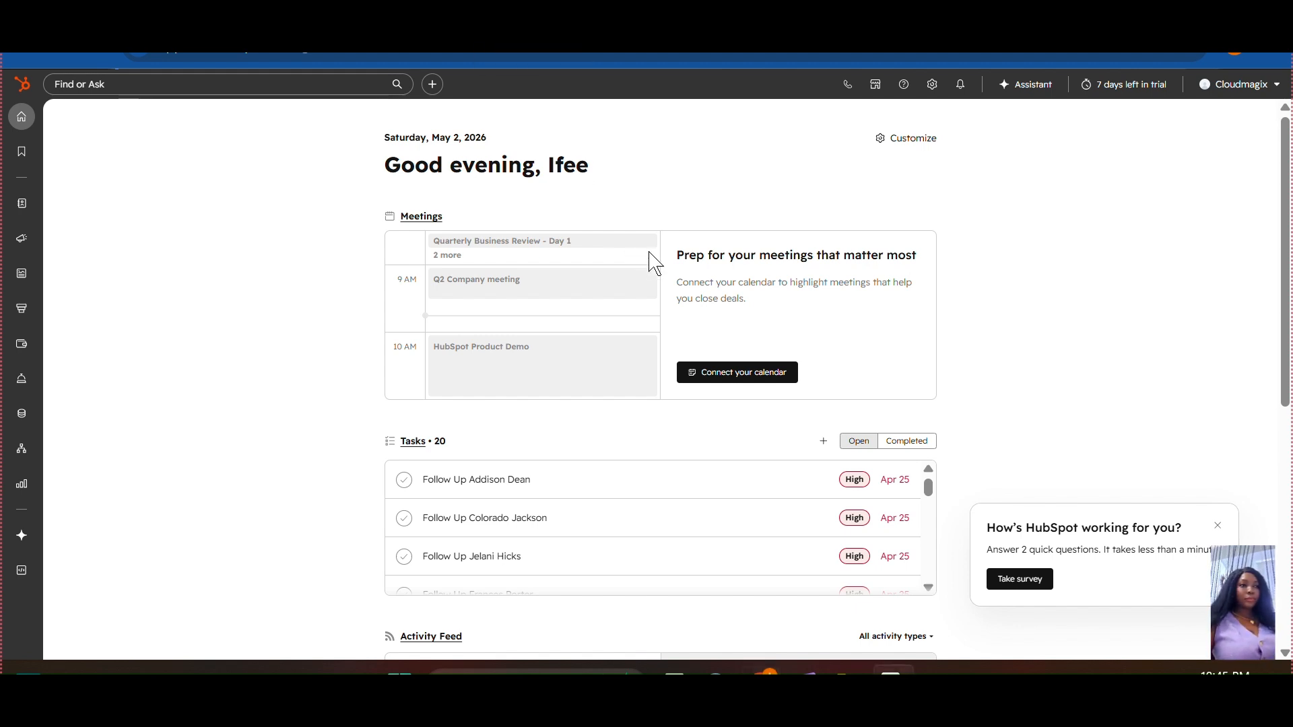
- Open the CRM contacts list and add the HubSpot-provided All contacts view as a tab
mouse_move(18, 205)
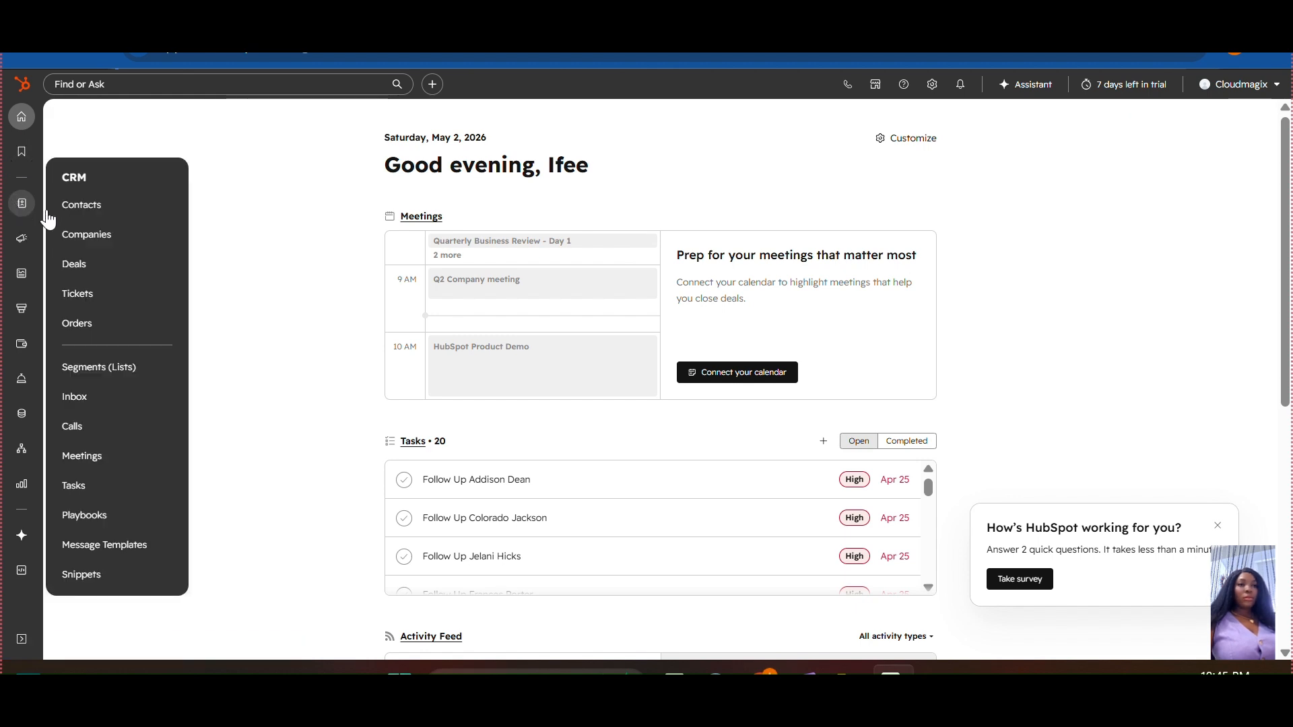
left_click(83, 214)
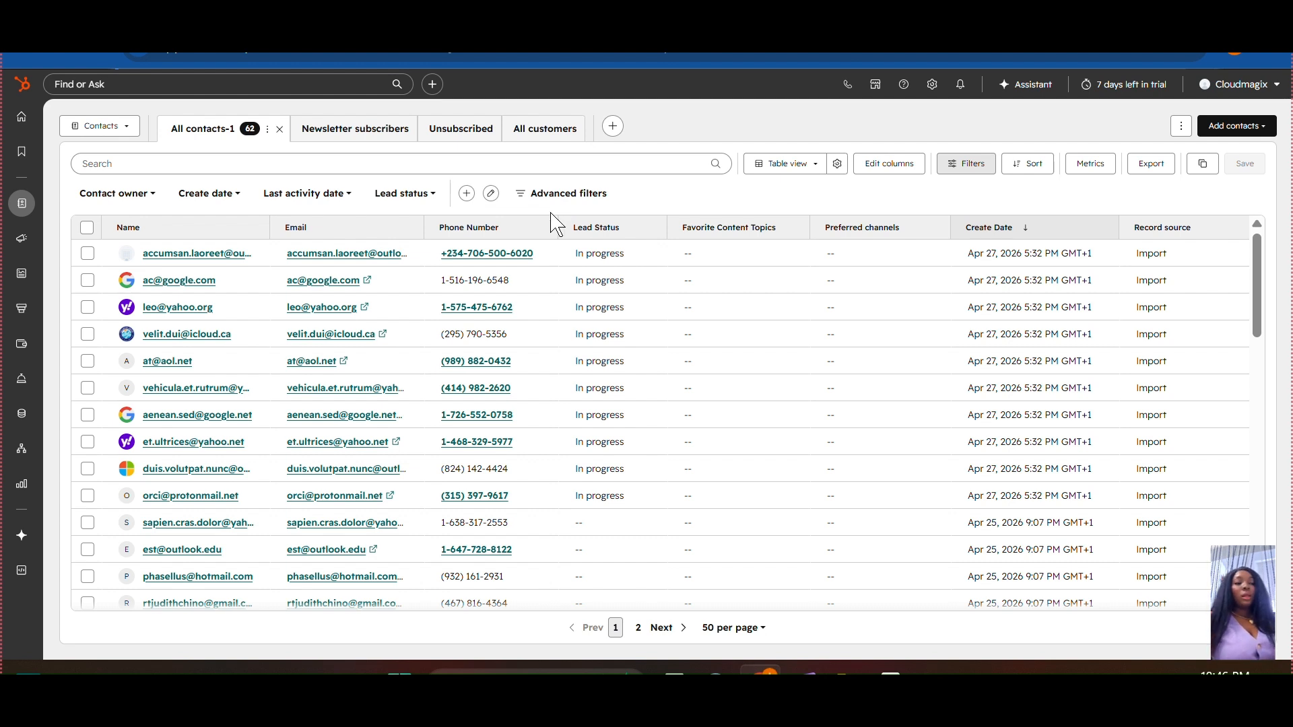
left_click(612, 128)
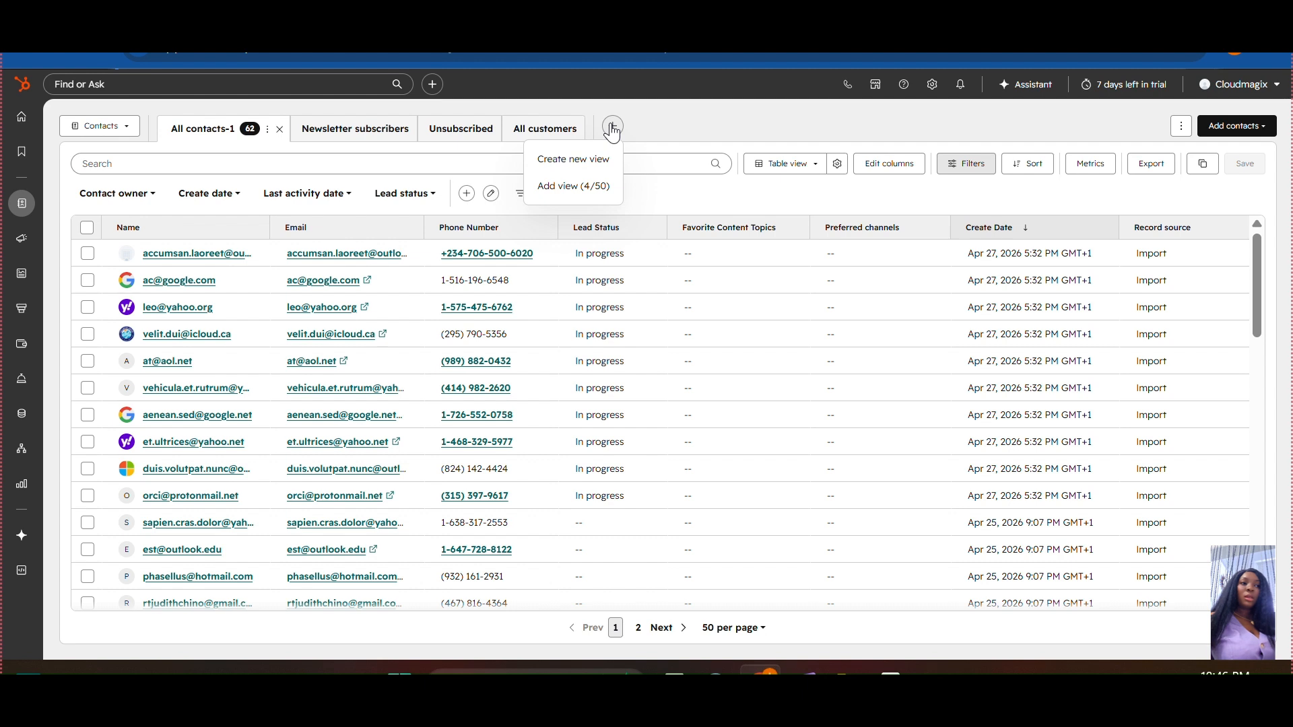
left_click(573, 187)
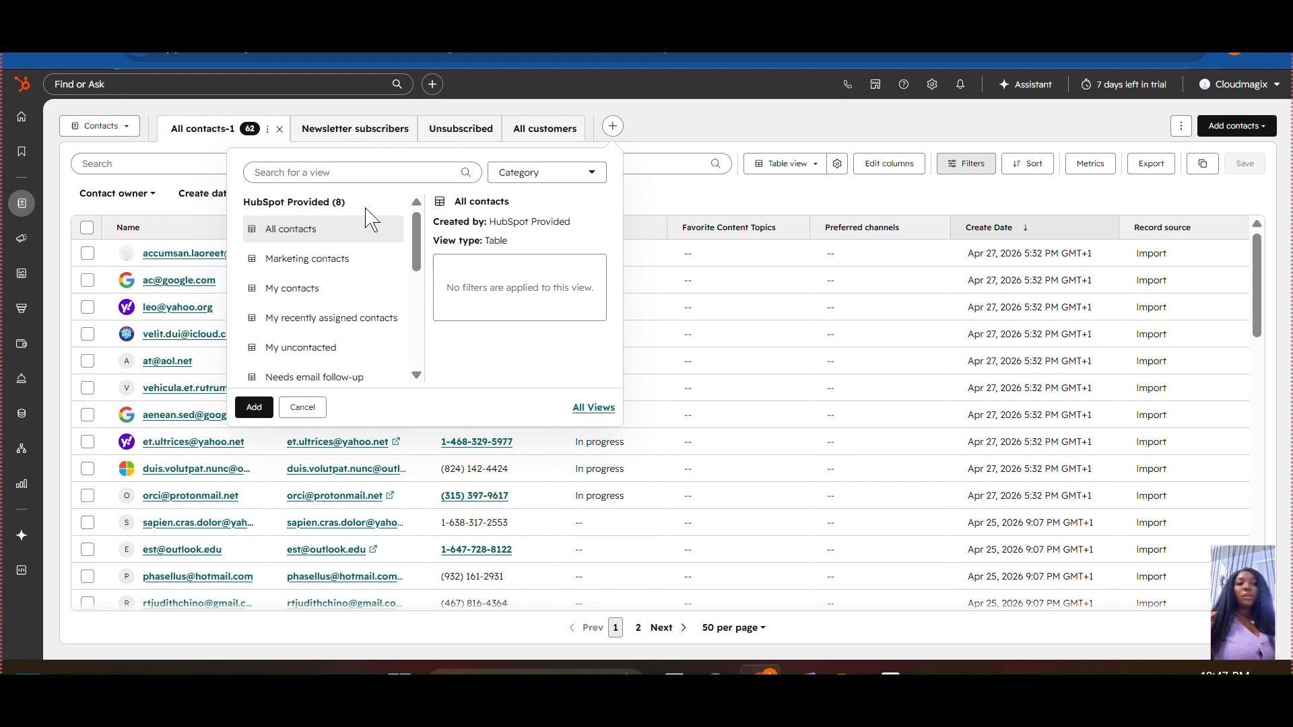
left_click_drag(422, 244, 412, 213)
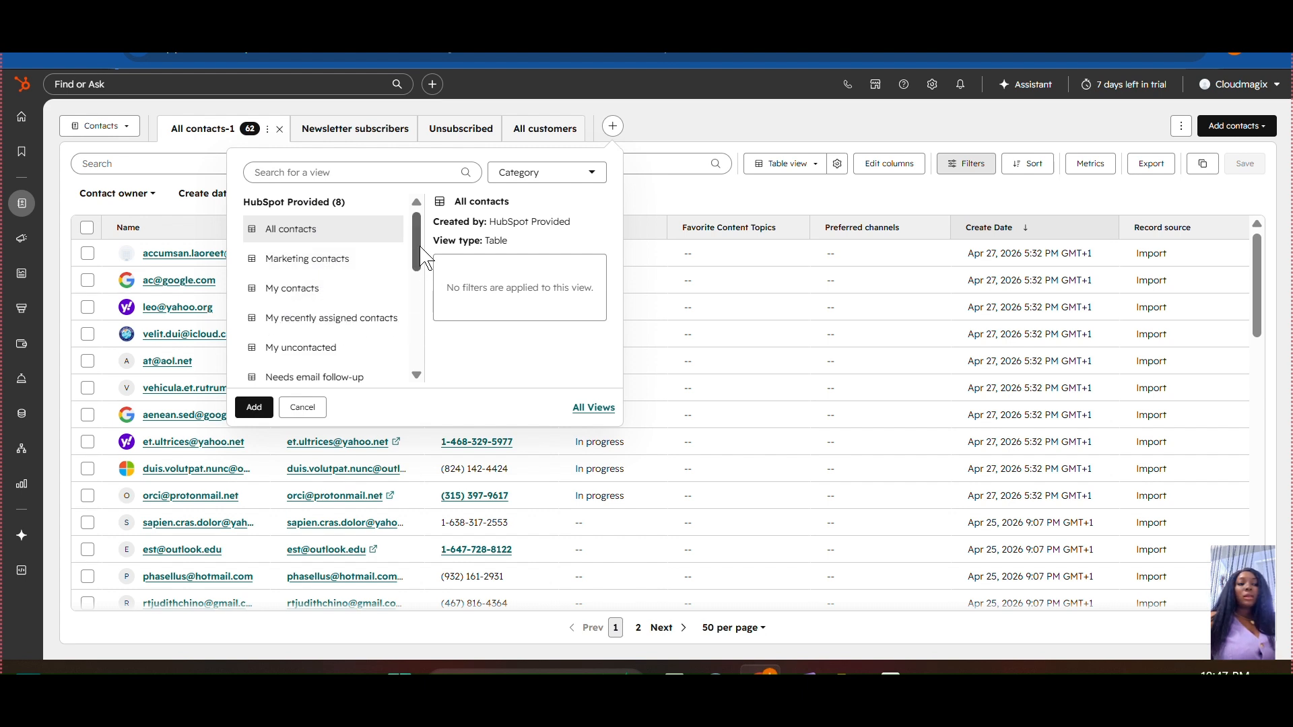
left_click_drag(421, 249, 421, 290)
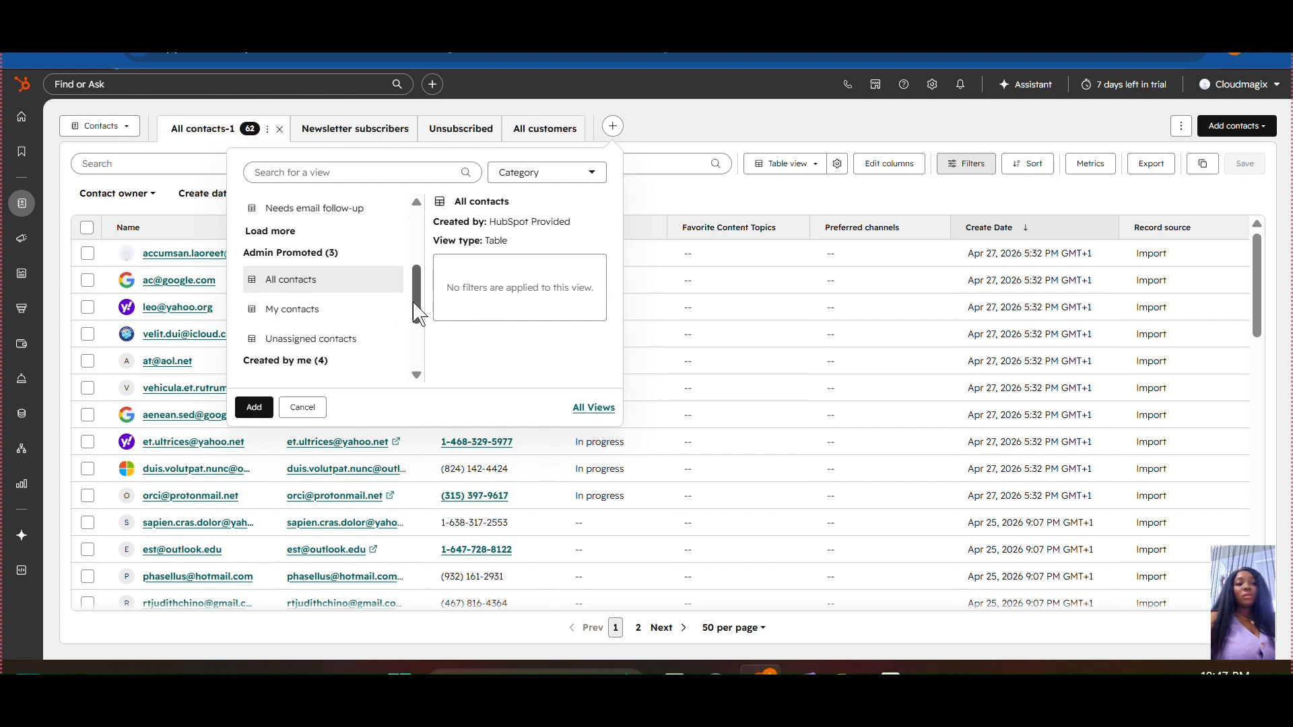
scroll(419, 311, "down", 1)
left_click_drag(422, 324, 421, 355)
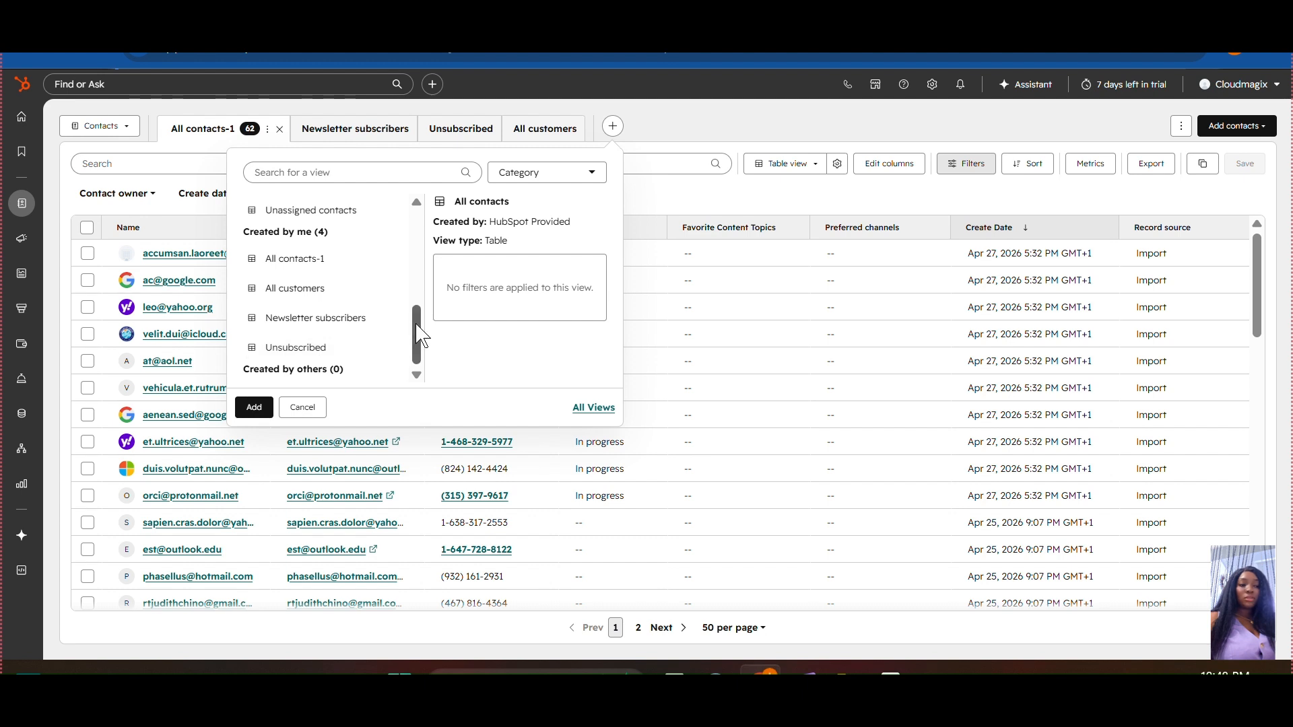
left_click_drag(421, 334, 396, 236)
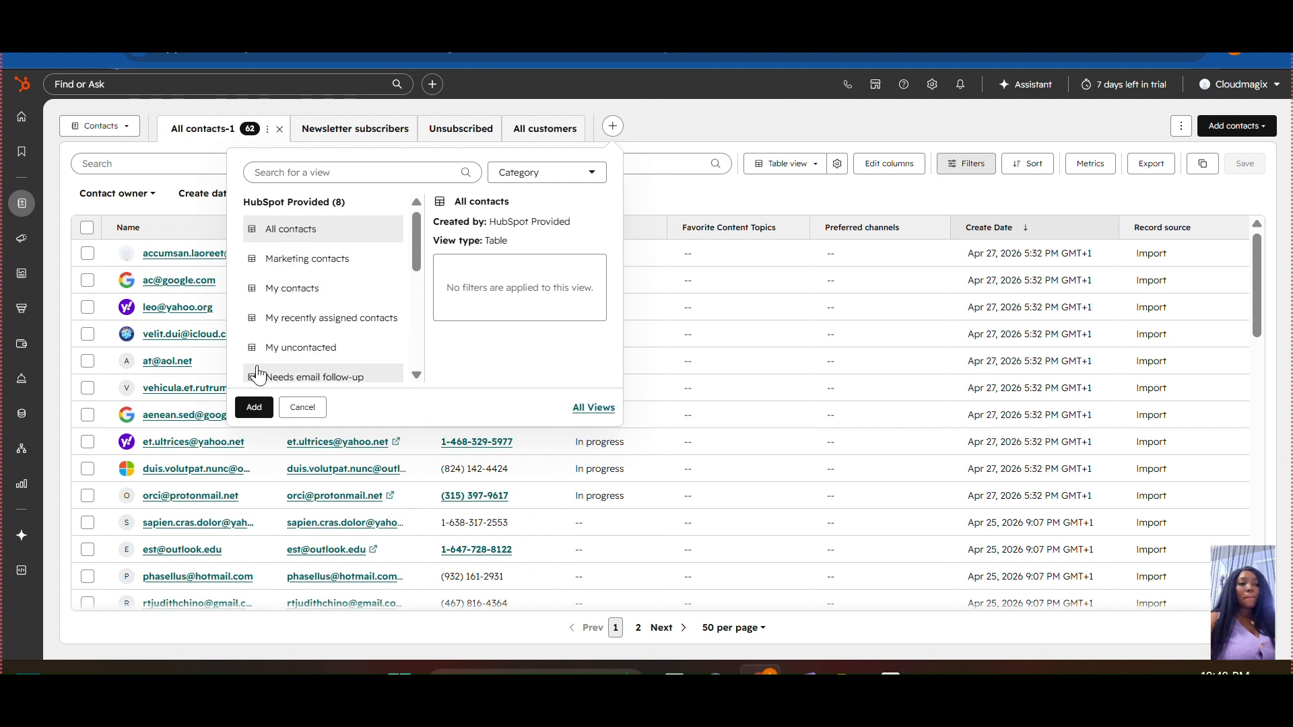
left_click(254, 408)
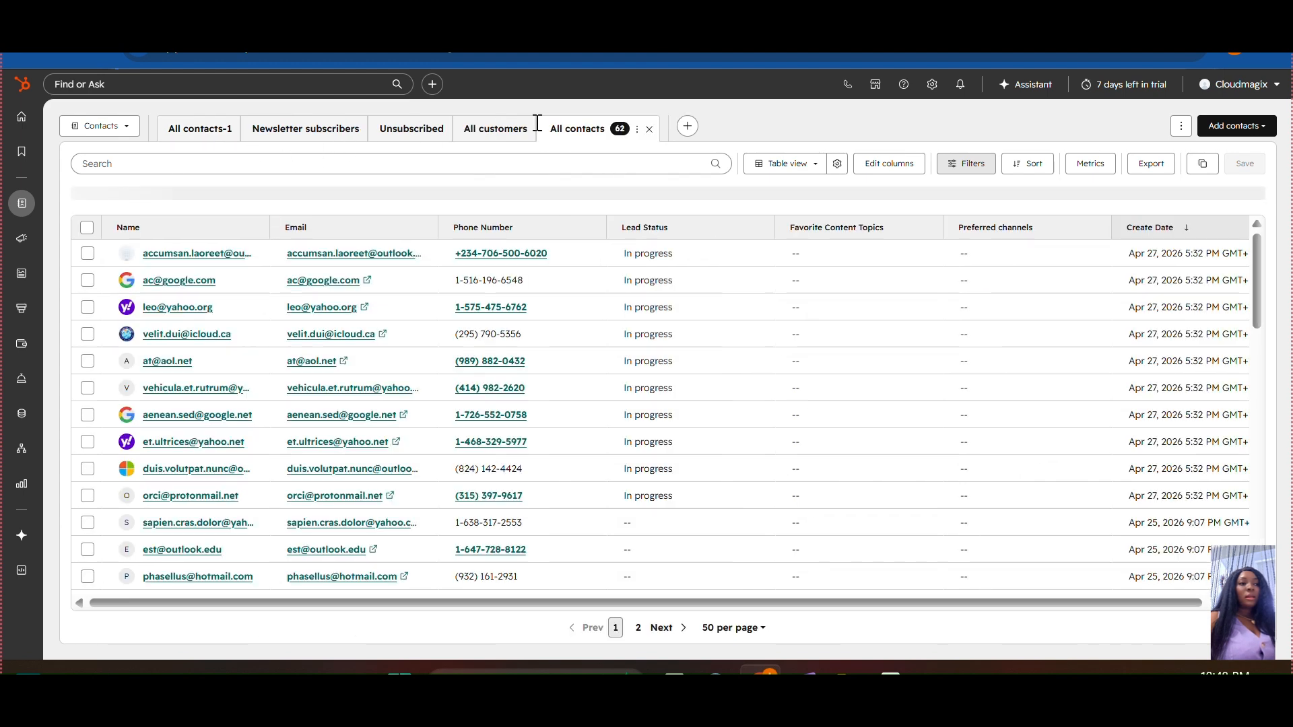
- Move the All contacts view to the first tab position and close the All contacts-1 tab
left_click_drag(583, 142, 170, 129)
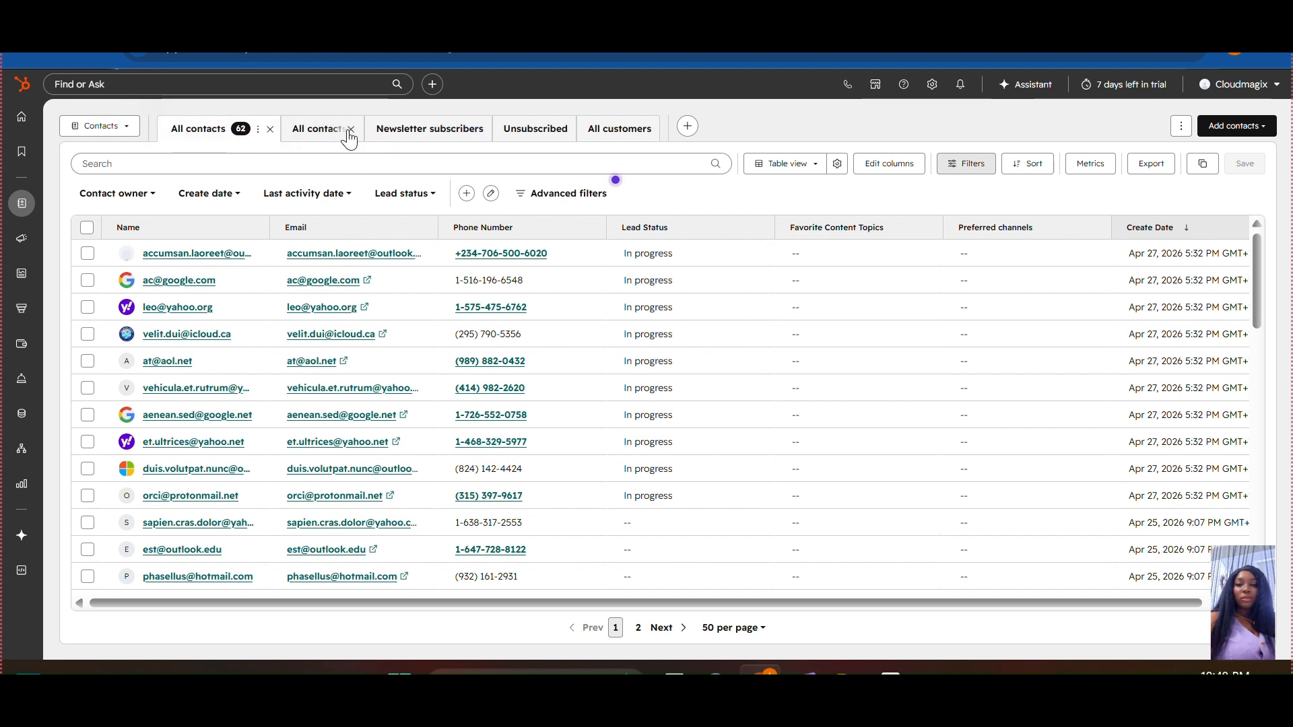
left_click(351, 130)
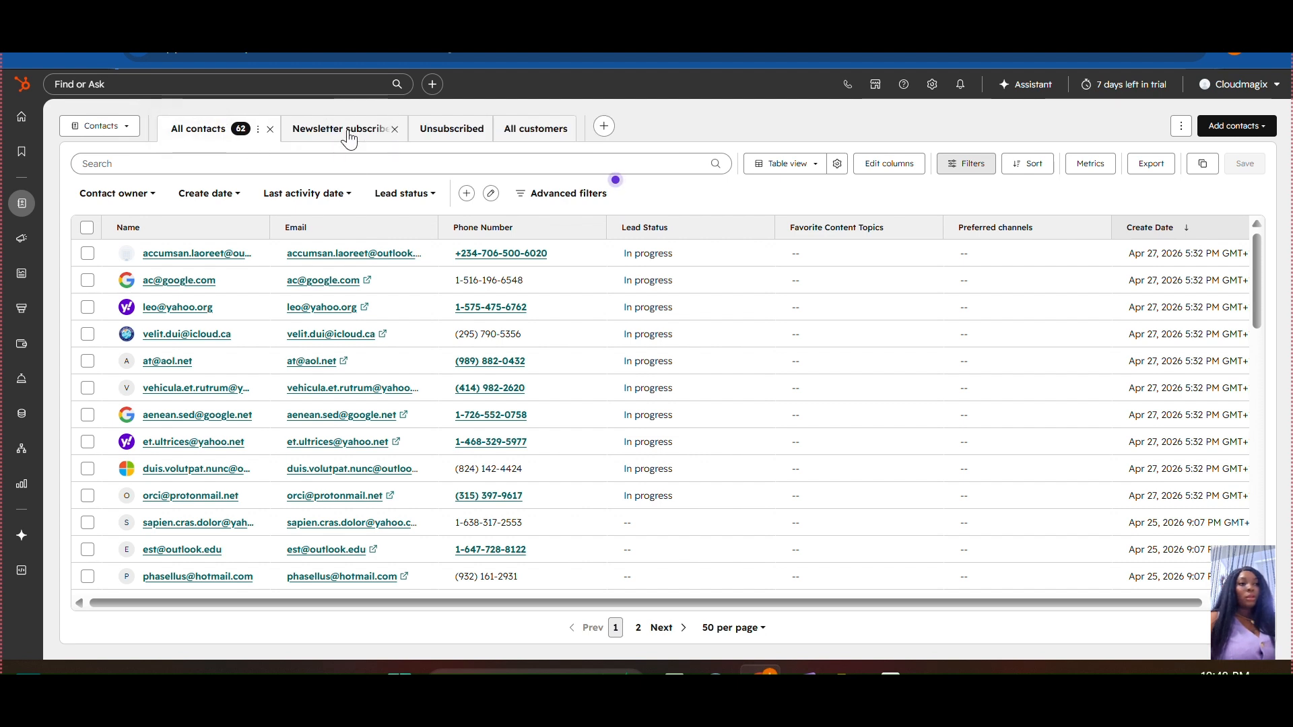
- Add the Admin Promoted view My contacts and place its tab first, ahead of All contacts
left_click(603, 126)
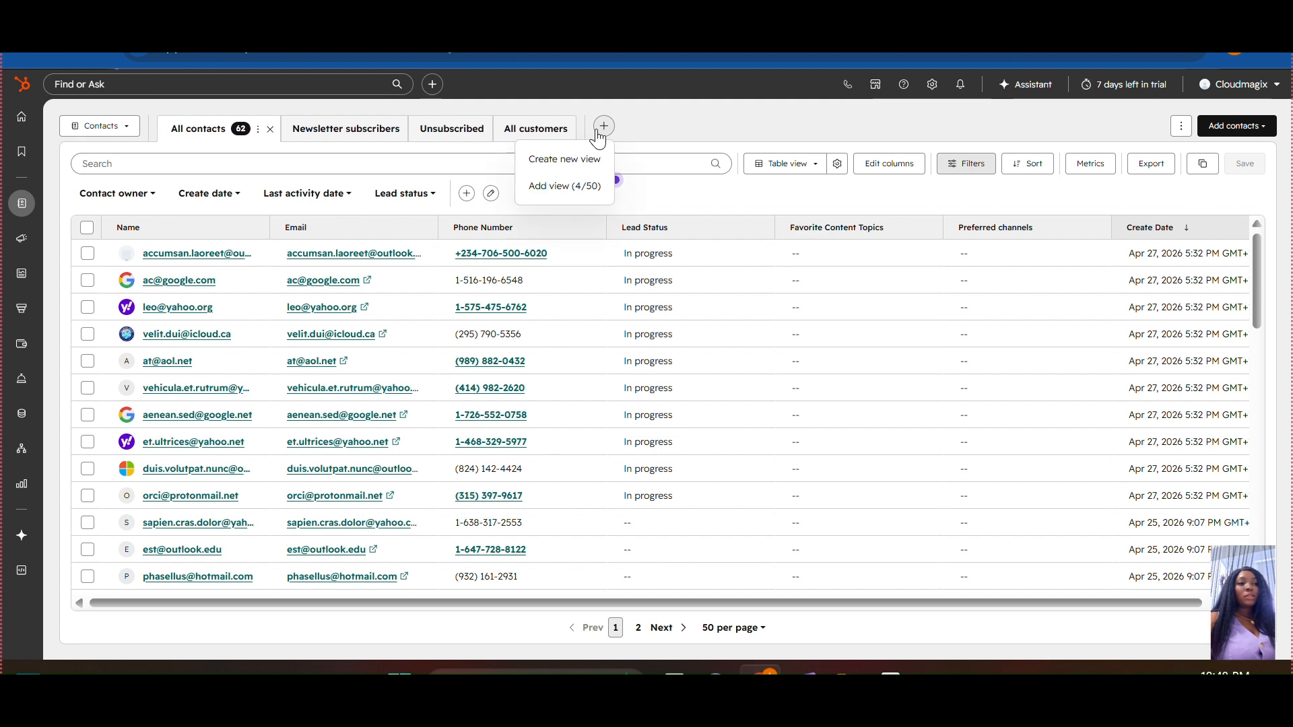
left_click(574, 186)
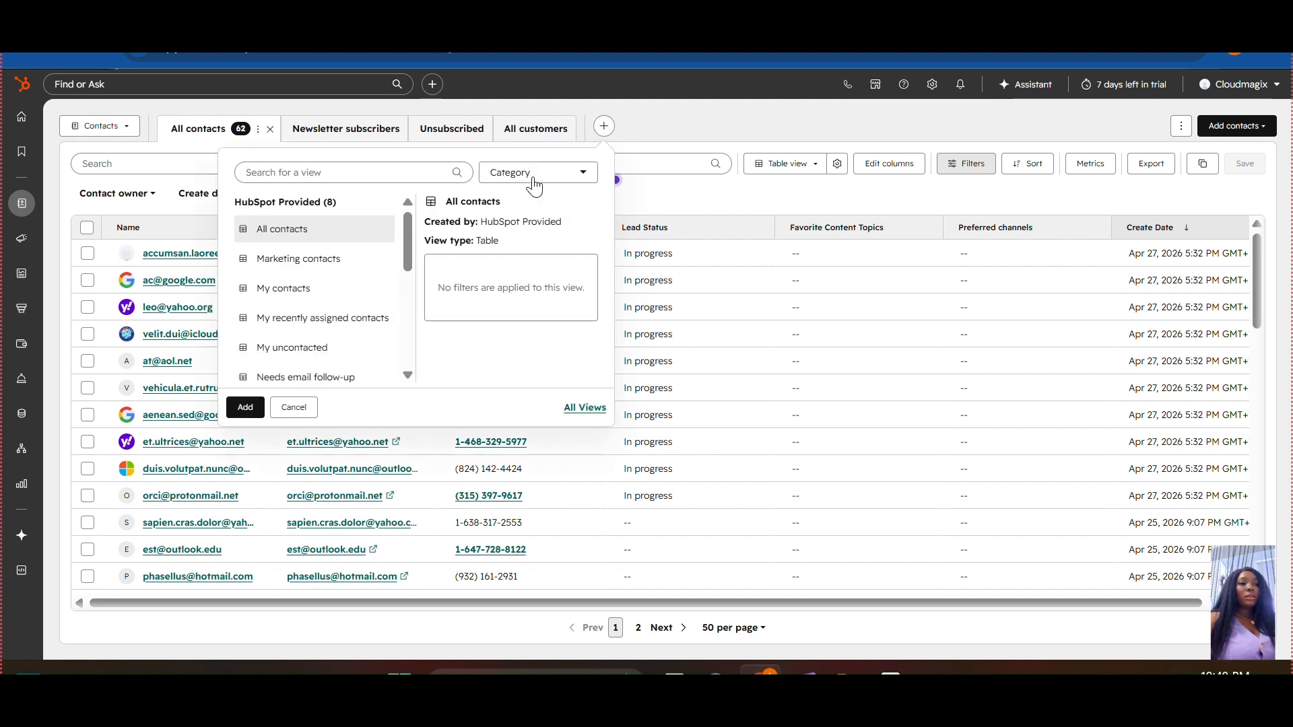
left_click(535, 186)
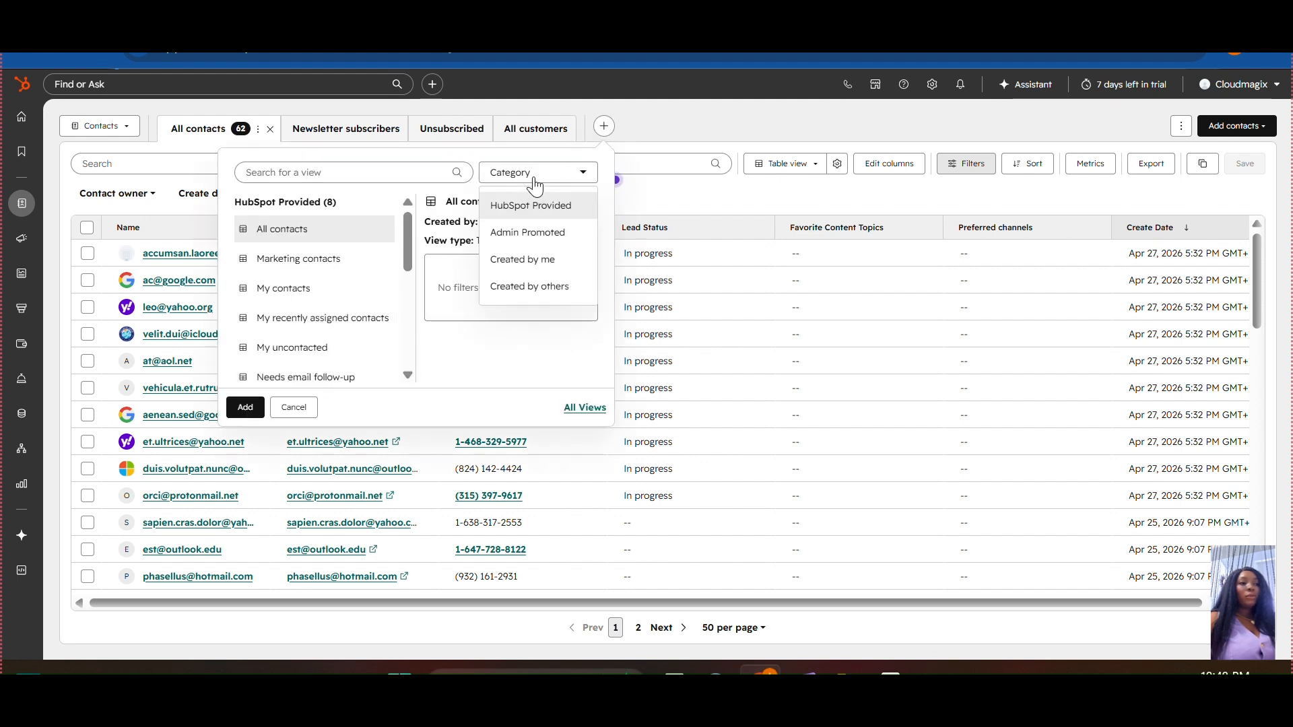
left_click(533, 233)
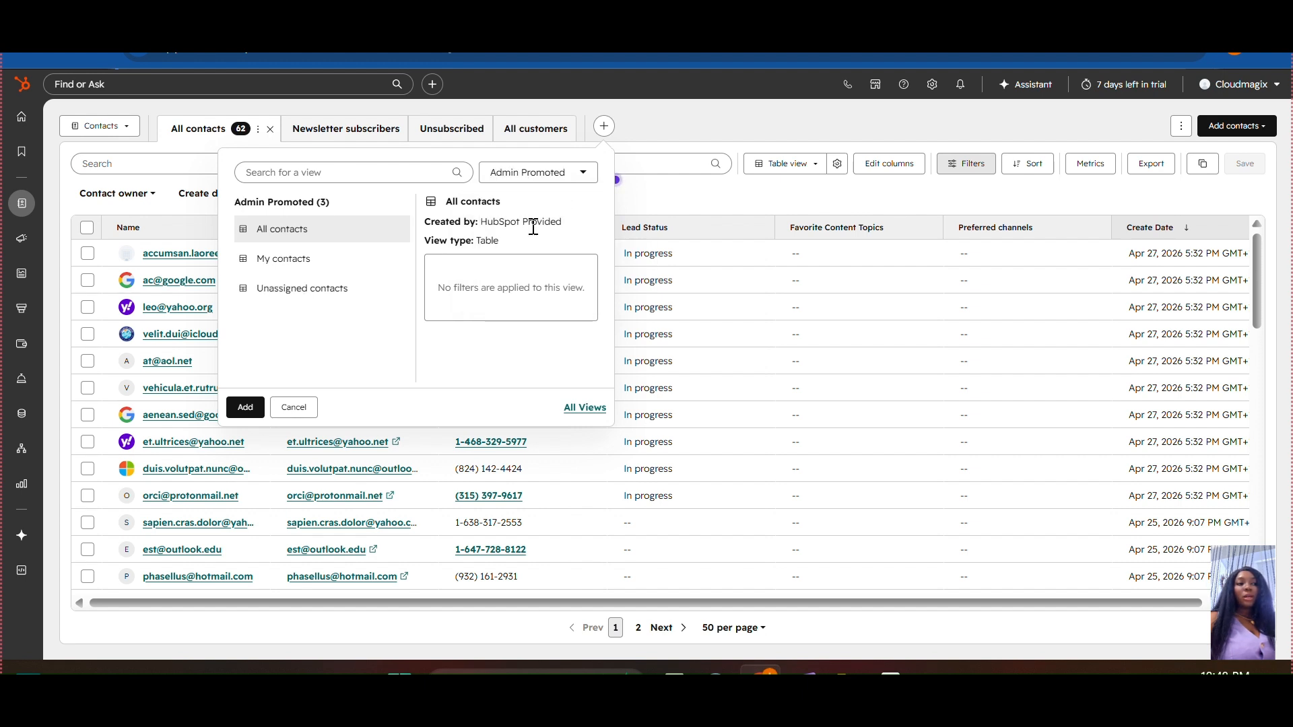
left_click(316, 261)
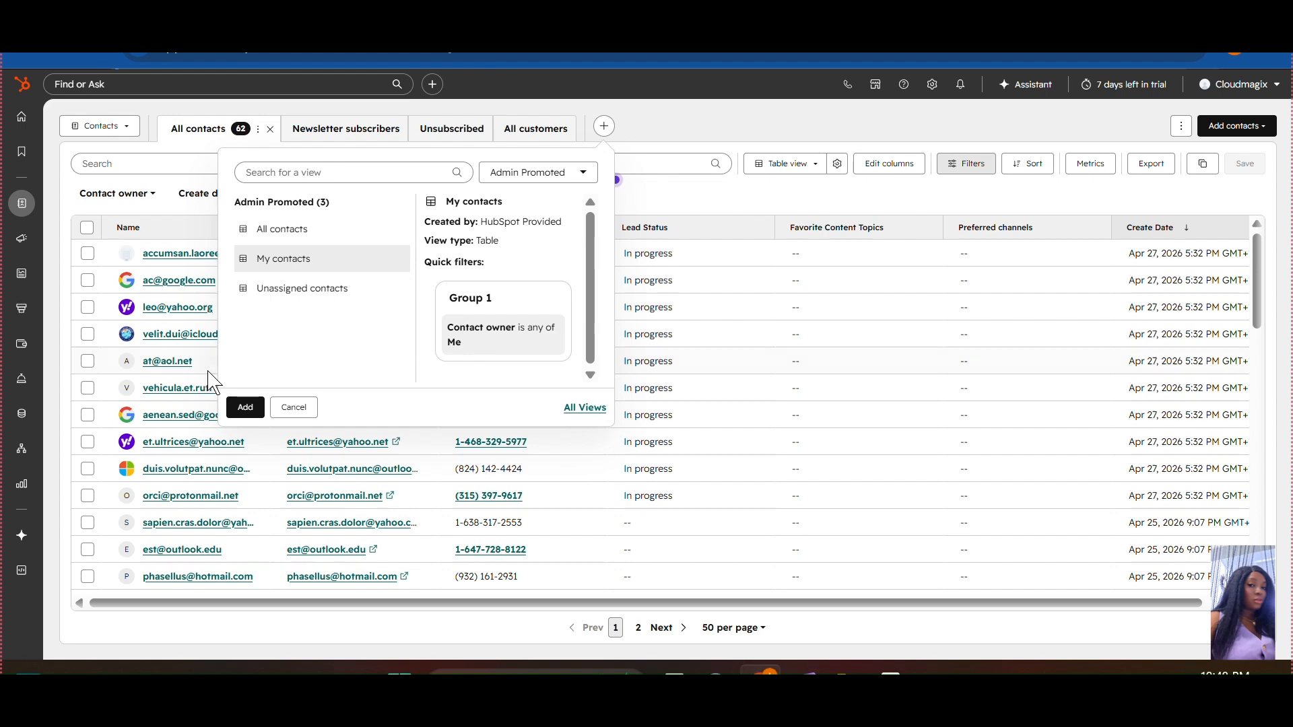
left_click(245, 409)
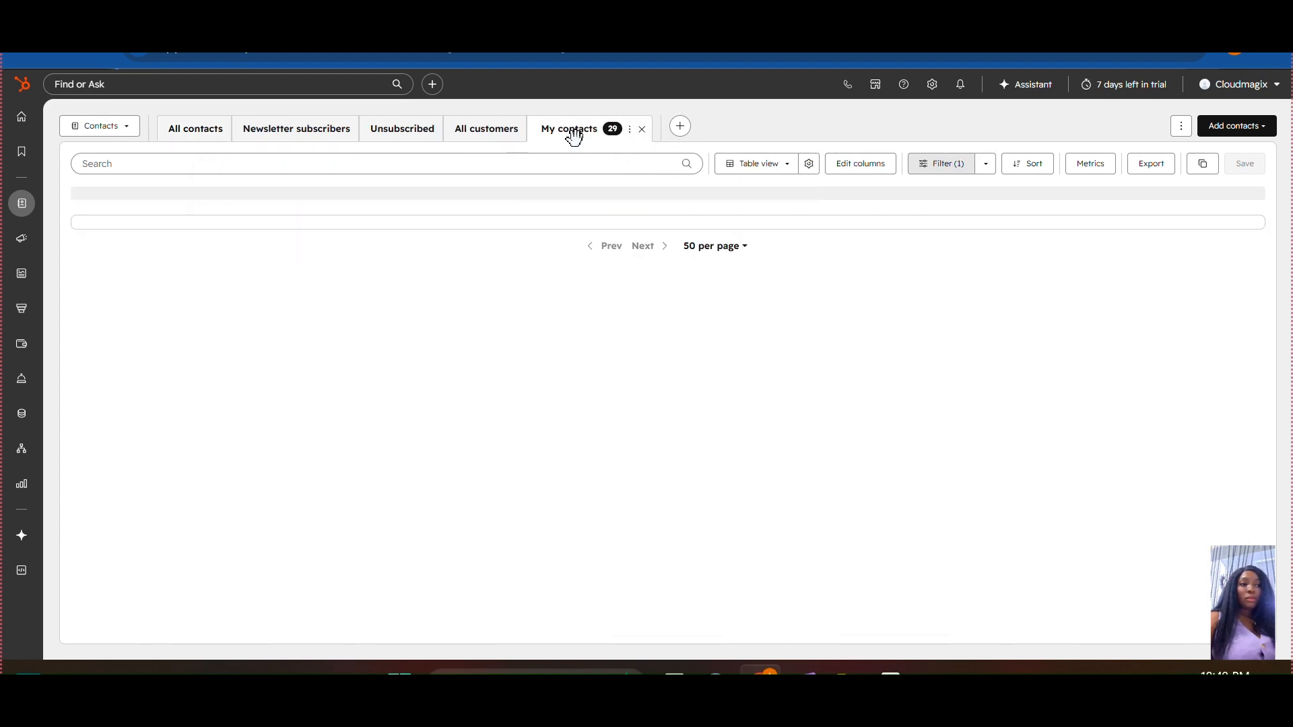
left_click_drag(526, 137, 186, 137)
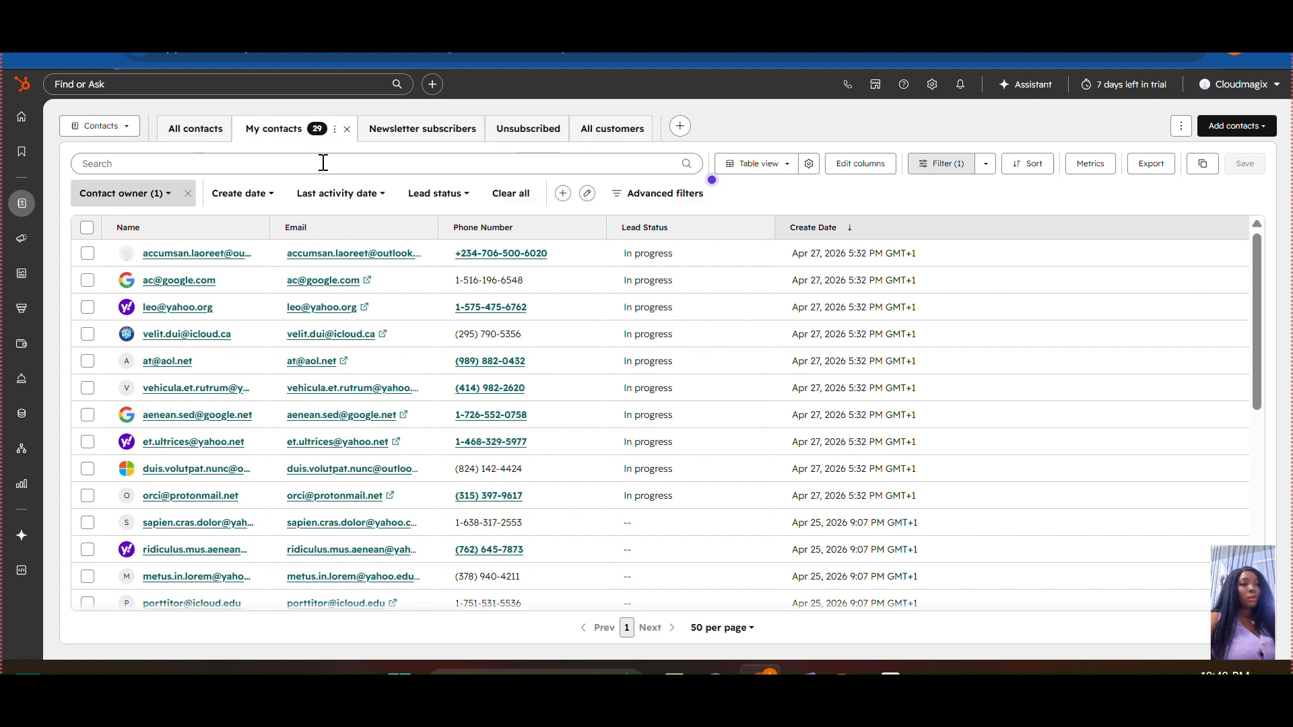
left_click_drag(270, 138, 181, 139)
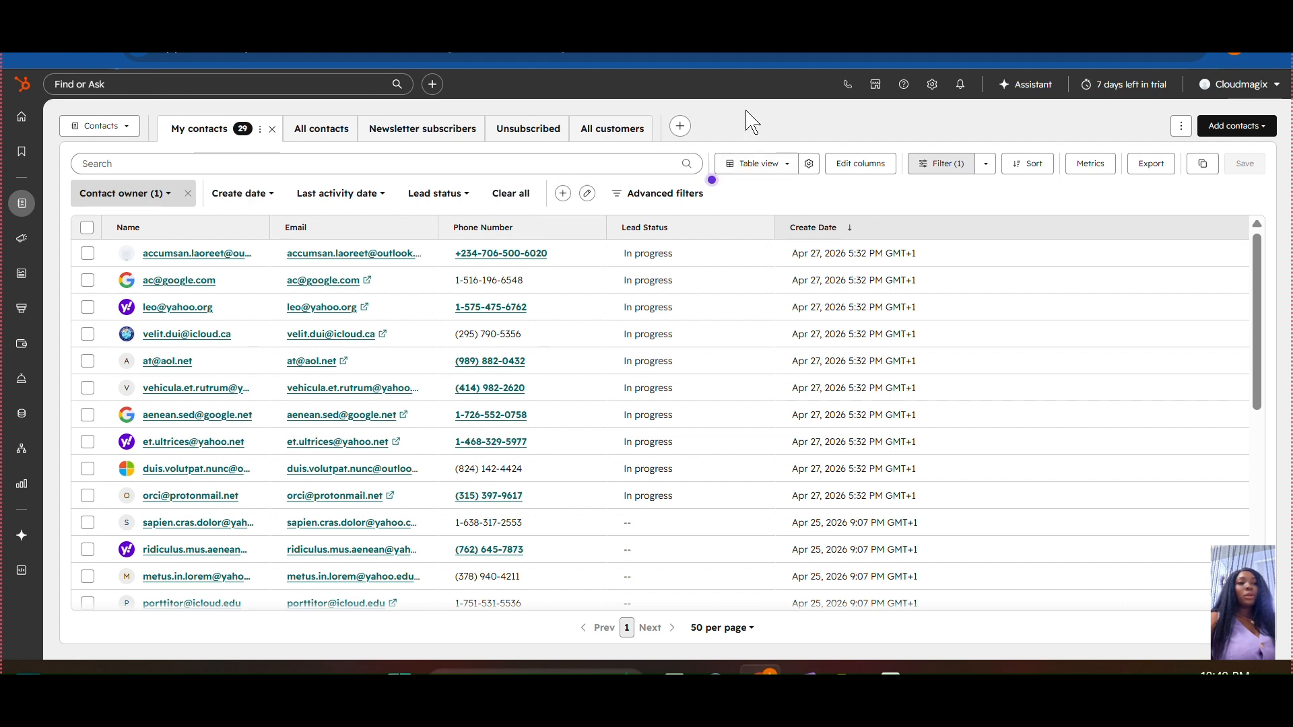
left_click(680, 130)
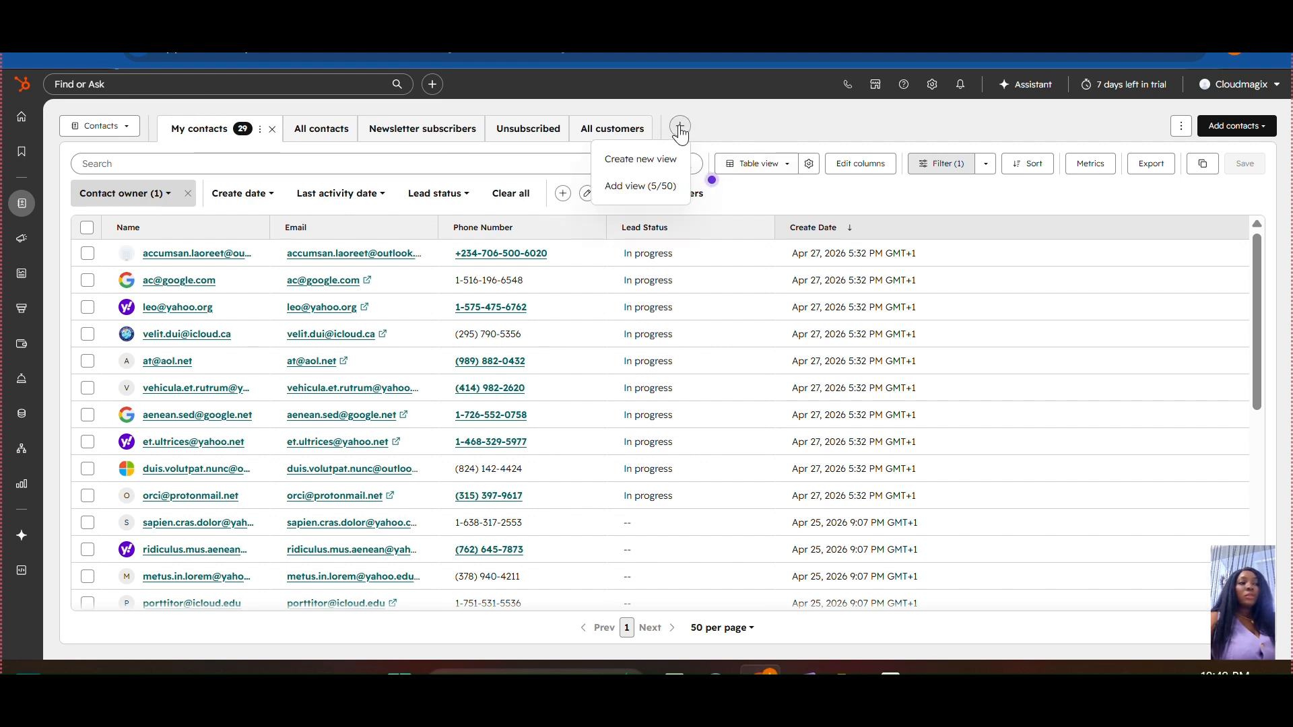
left_click(612, 165)
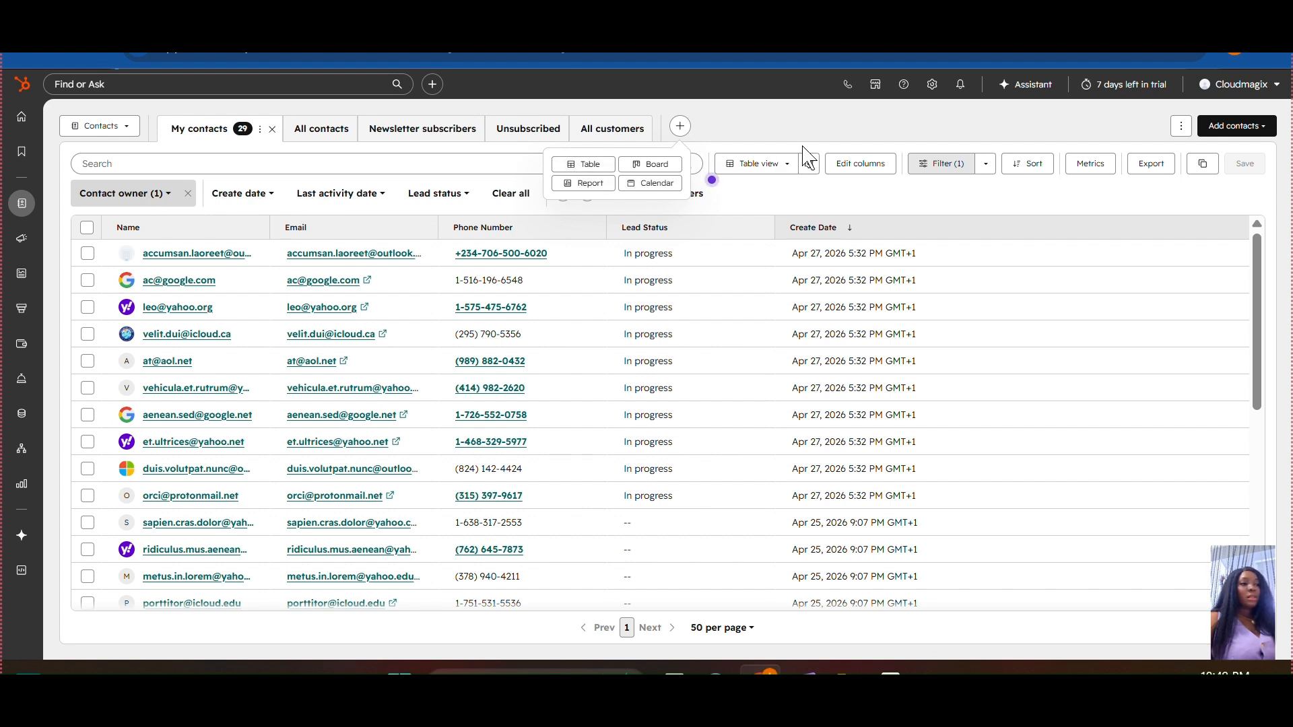
left_click(777, 137)
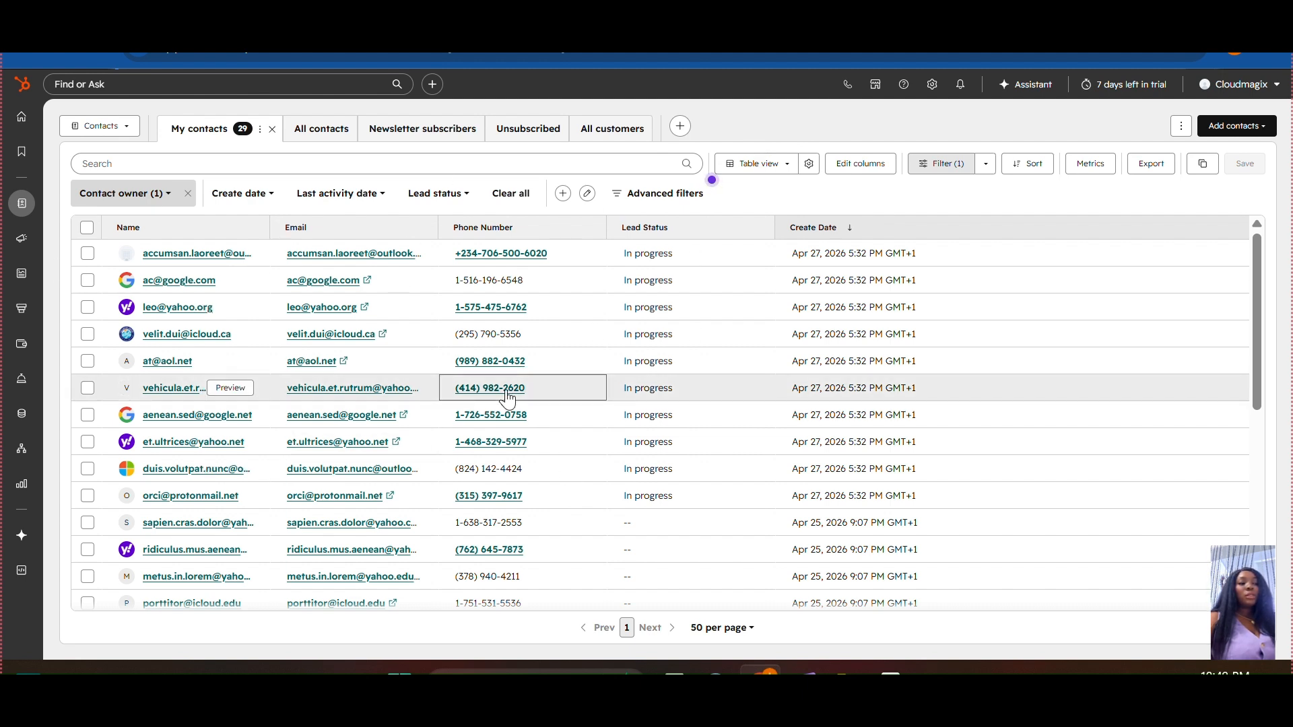
- Display My contacts as a board and as a report, and examine the chart of contacts by lead status
left_click(779, 165)
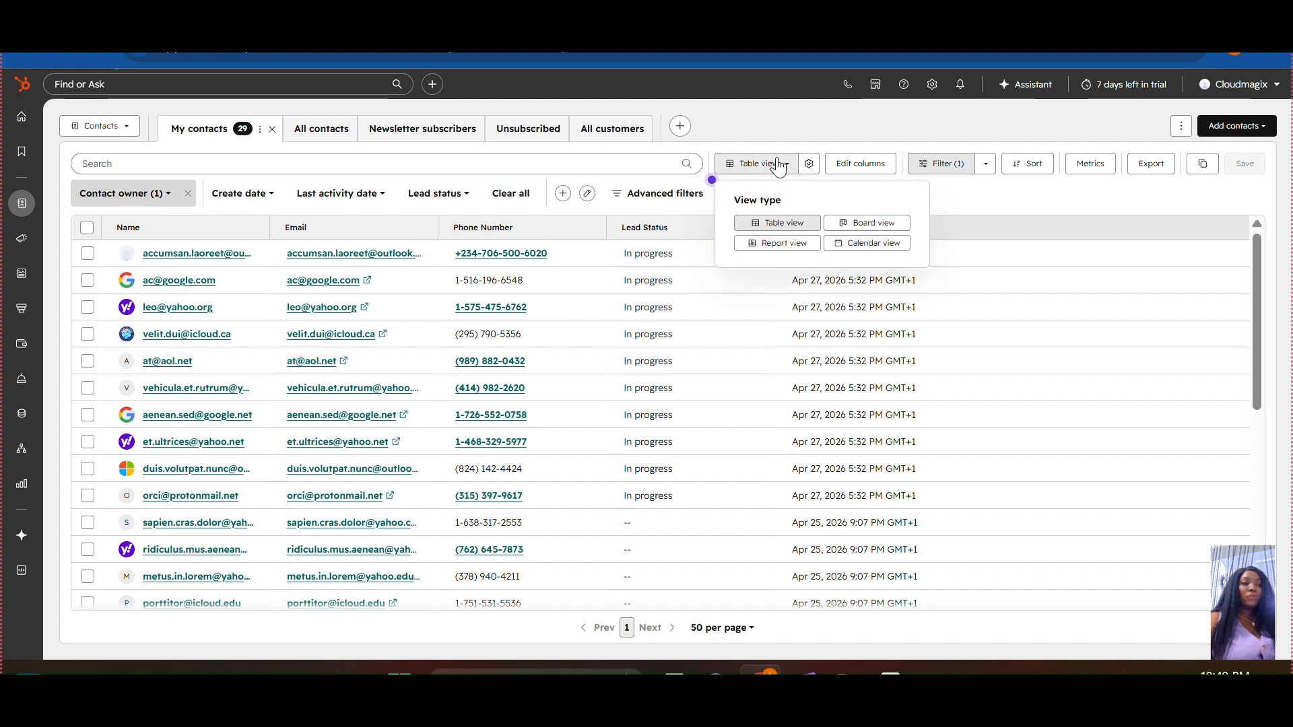
left_click(864, 229)
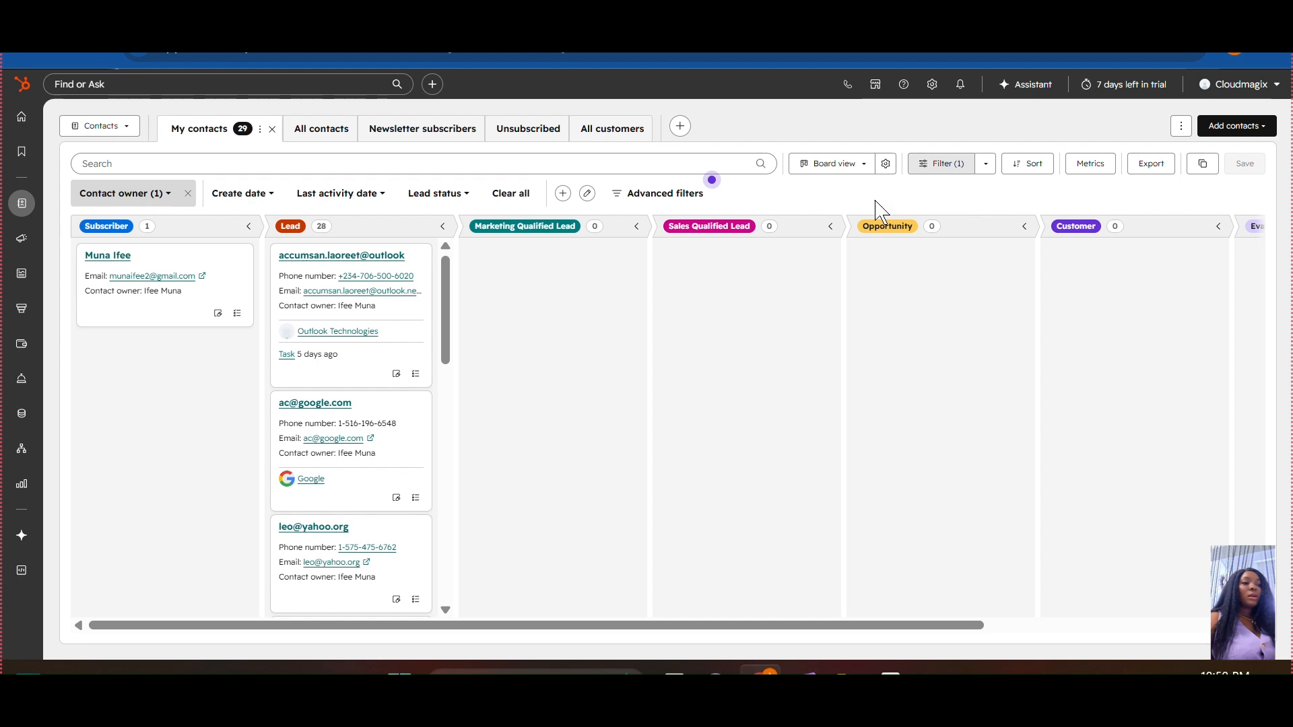
left_click(842, 172)
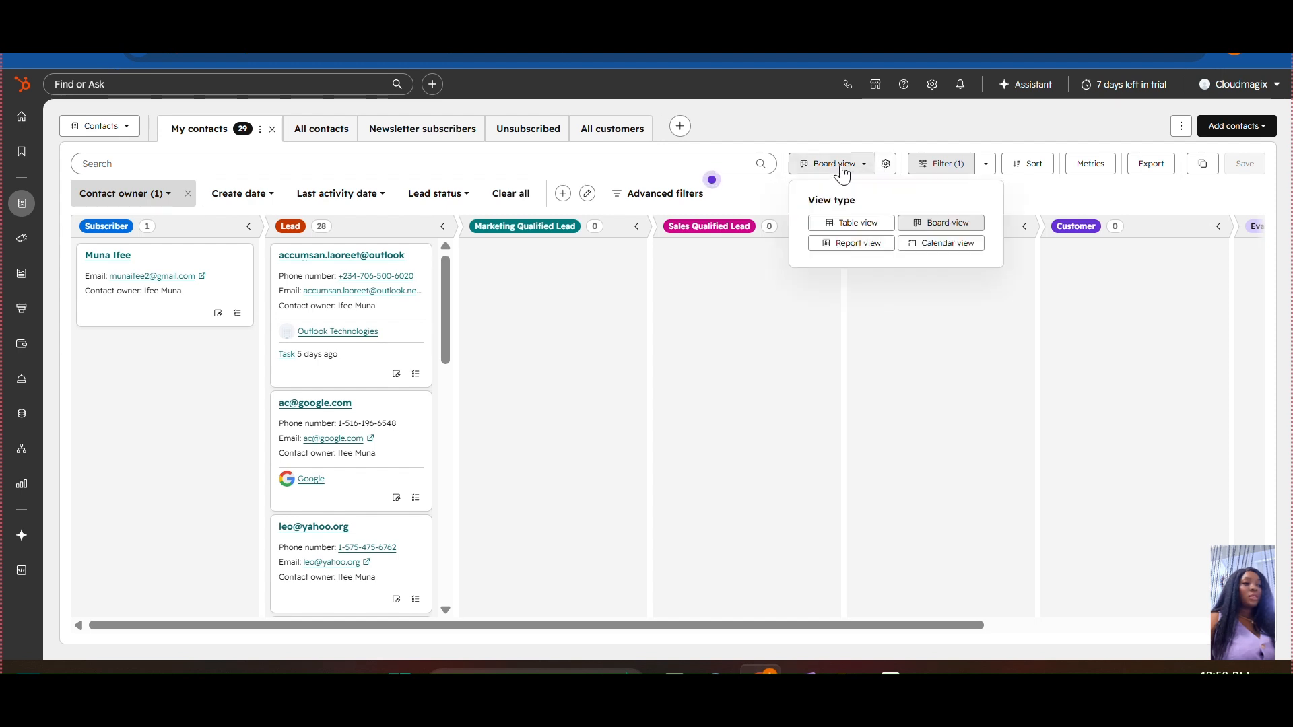
left_click(876, 252)
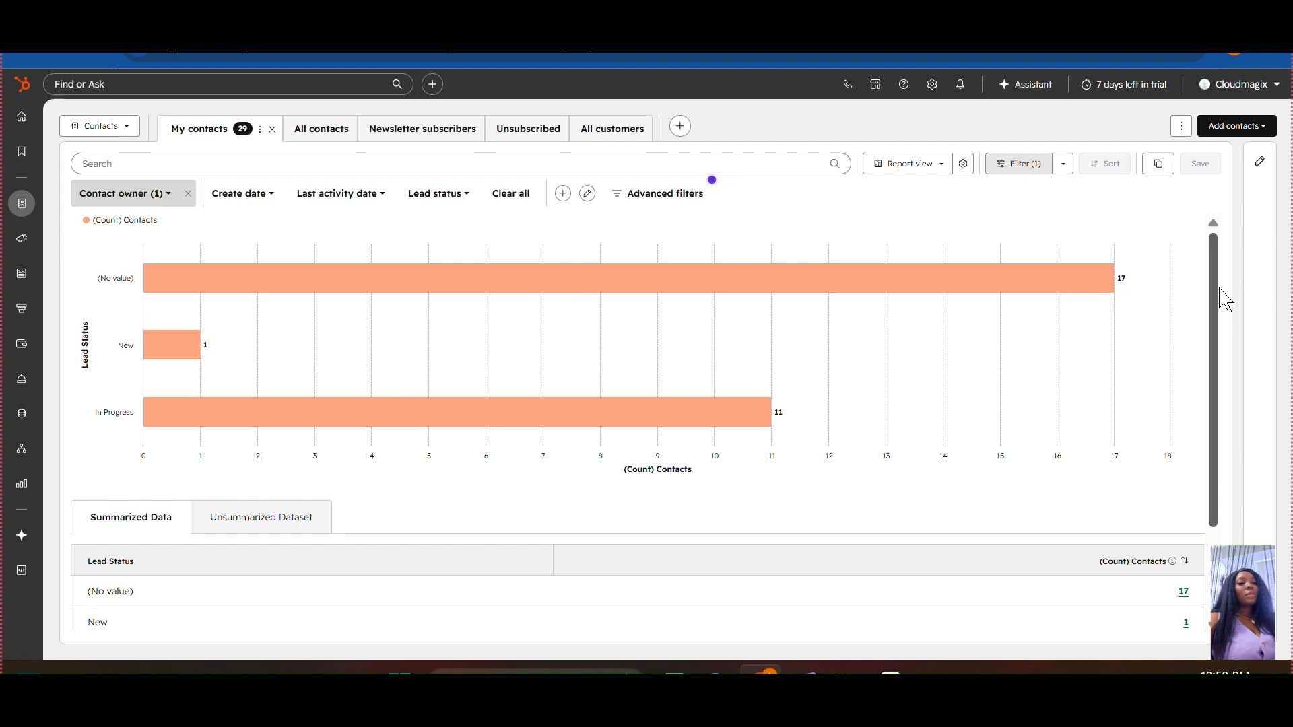
scroll(1229, 337, "down", 3)
scroll(1235, 357, "up", 3)
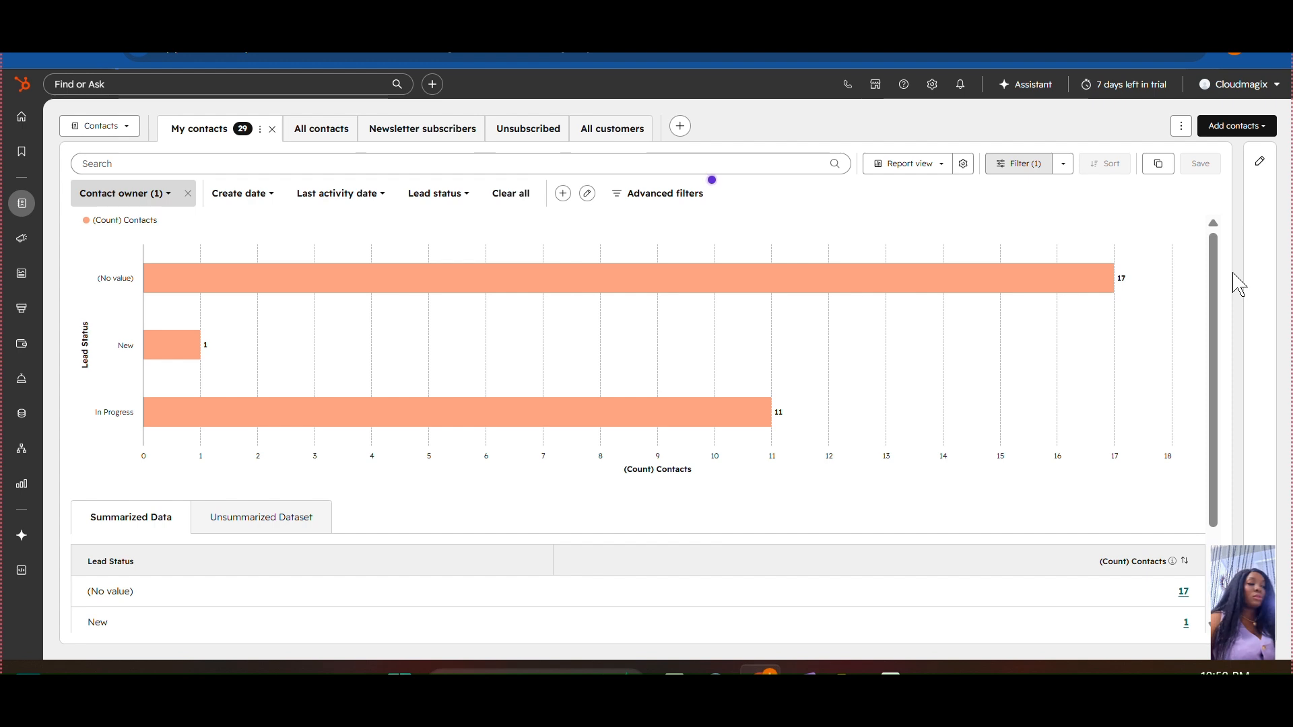
left_click_drag(1213, 294, 1256, 165)
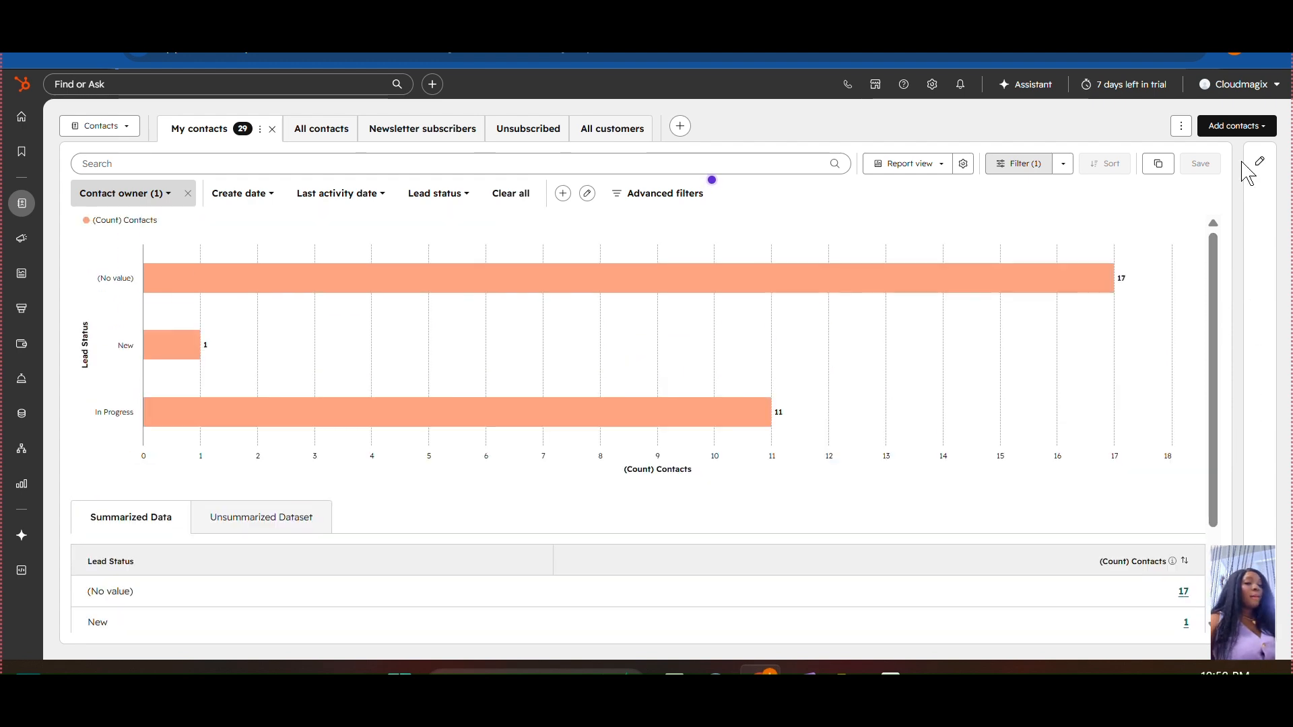
- Show My contacts in the calendar layout, look over the month, and return to the table layout
left_click(911, 164)
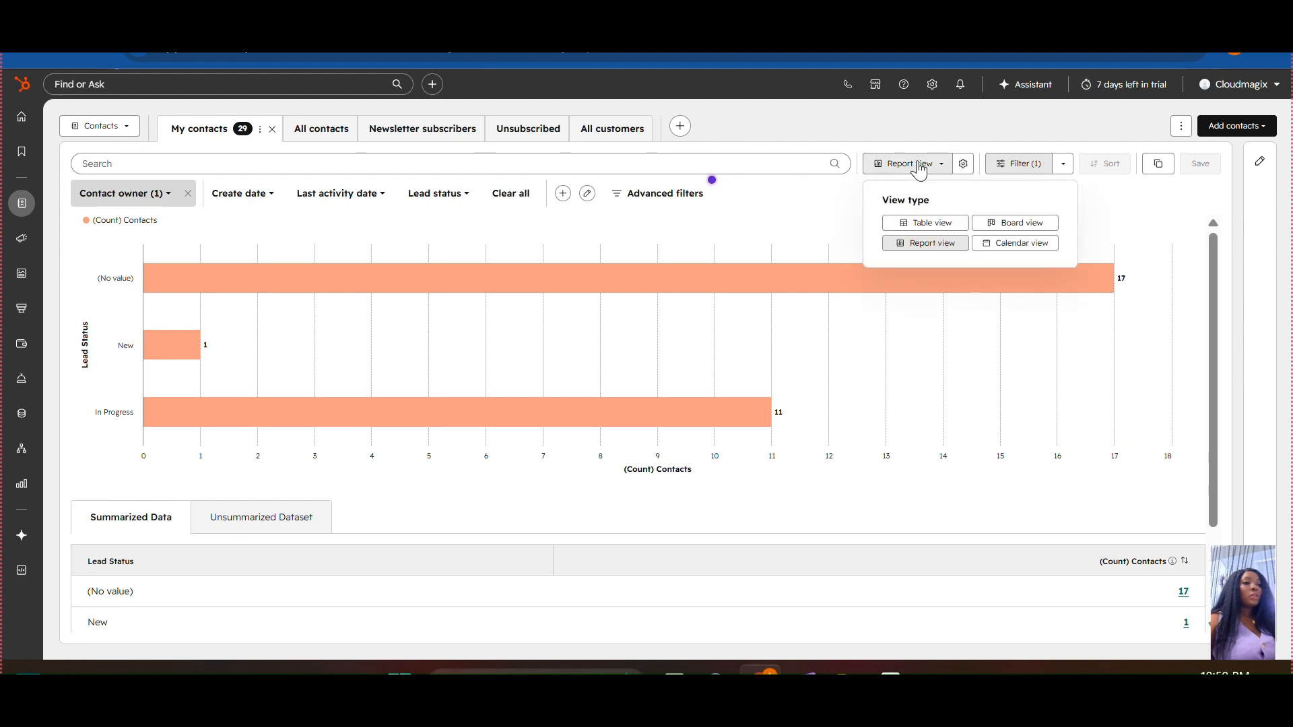
left_click(1031, 244)
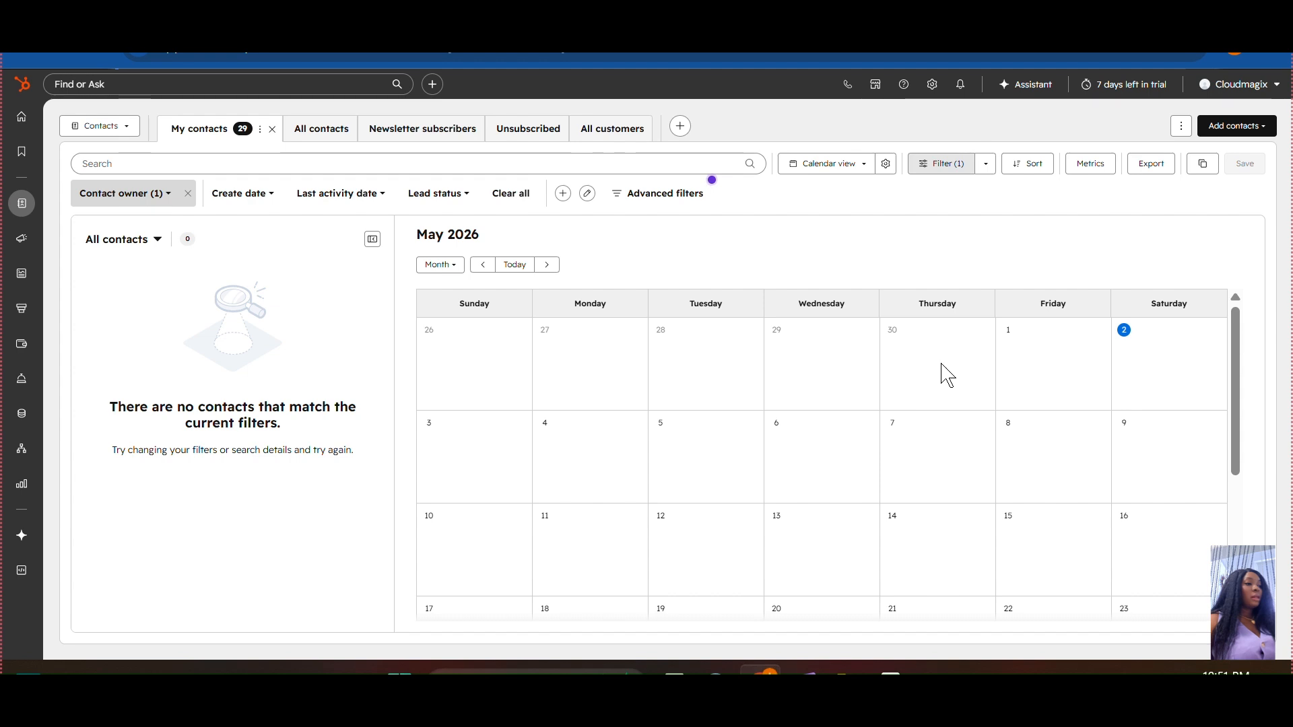
left_click_drag(1237, 391, 1216, 366)
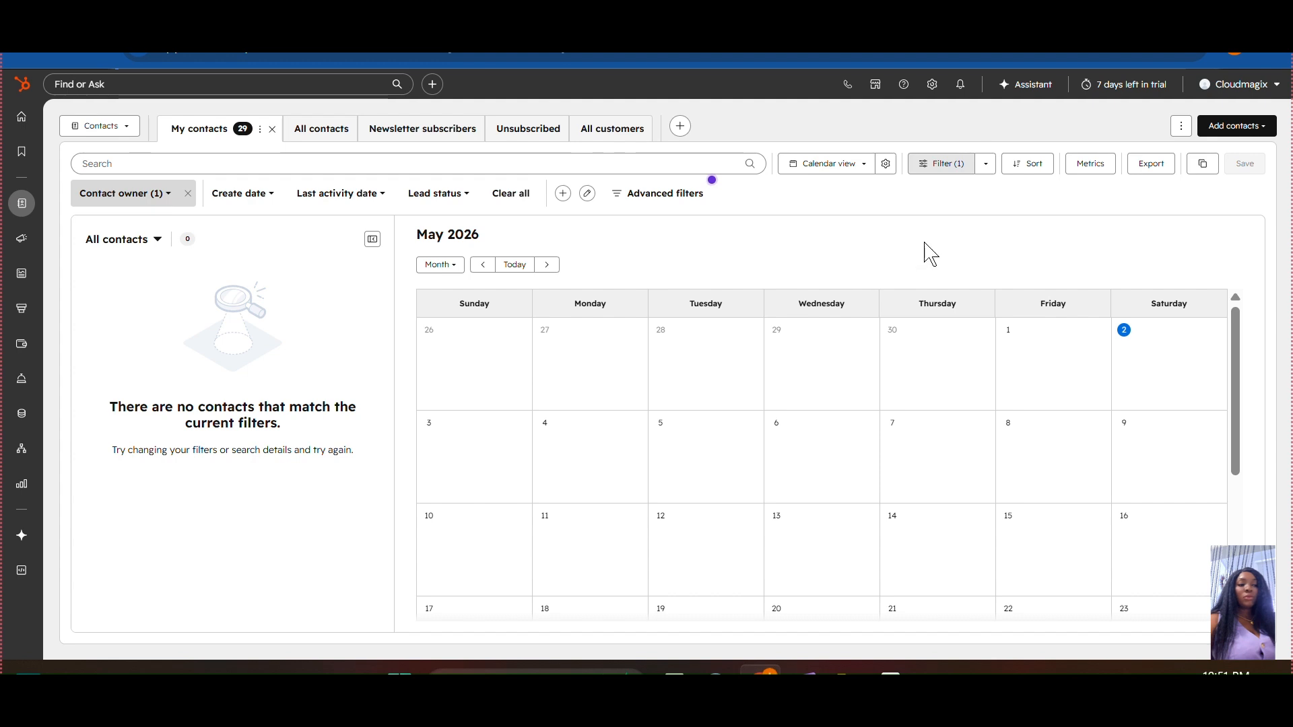
left_click(849, 173)
left_click(823, 224)
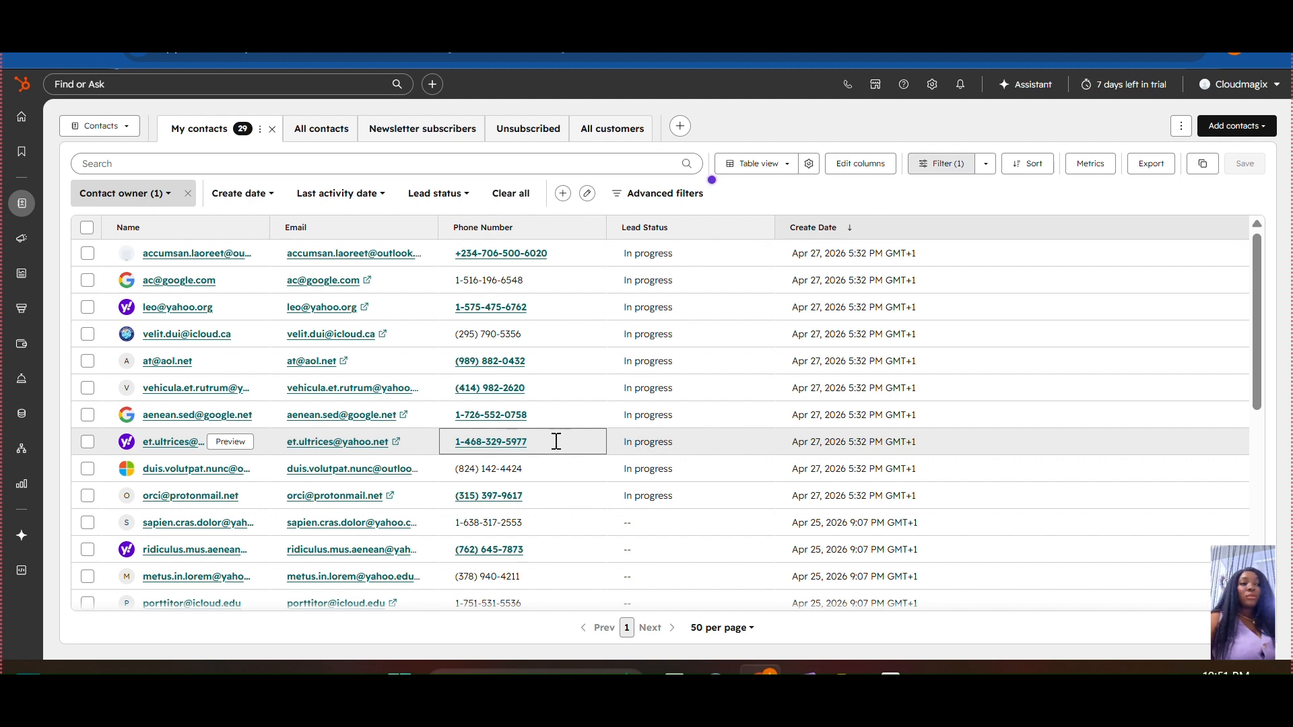
- Create a new table view of contacts and try to name it Terrace
left_click(677, 128)
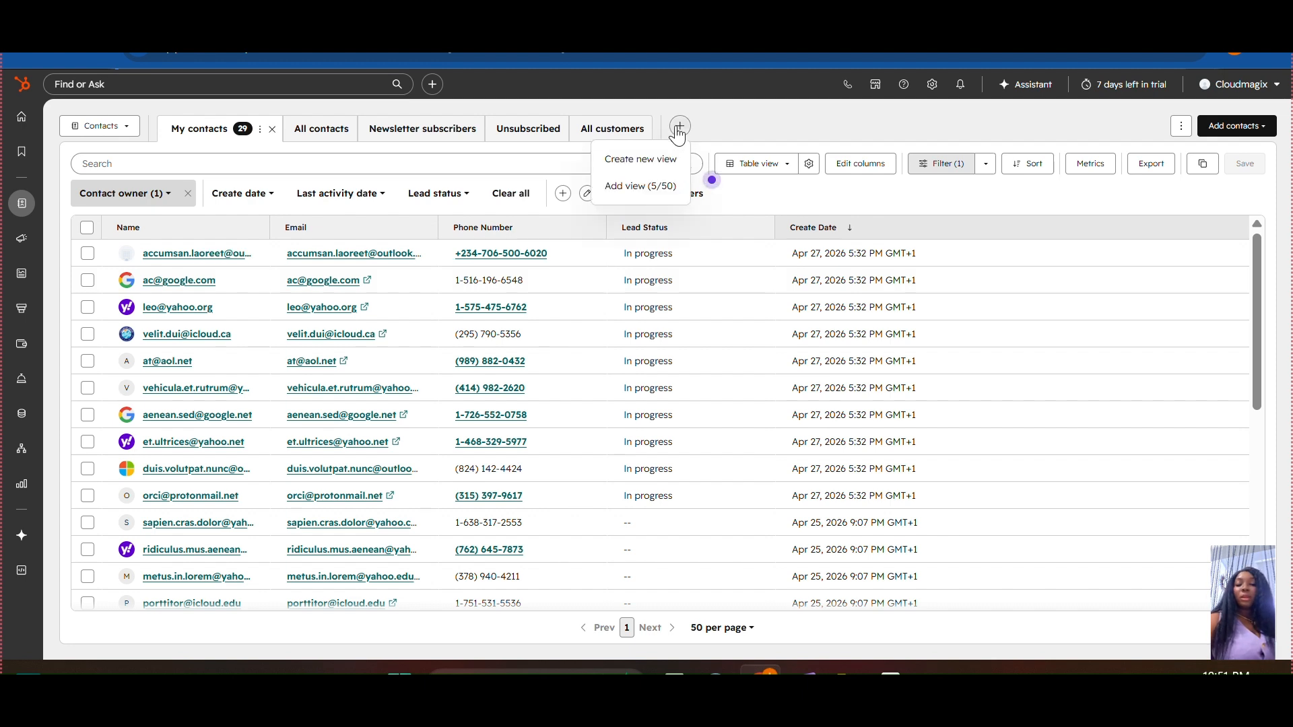
left_click(621, 163)
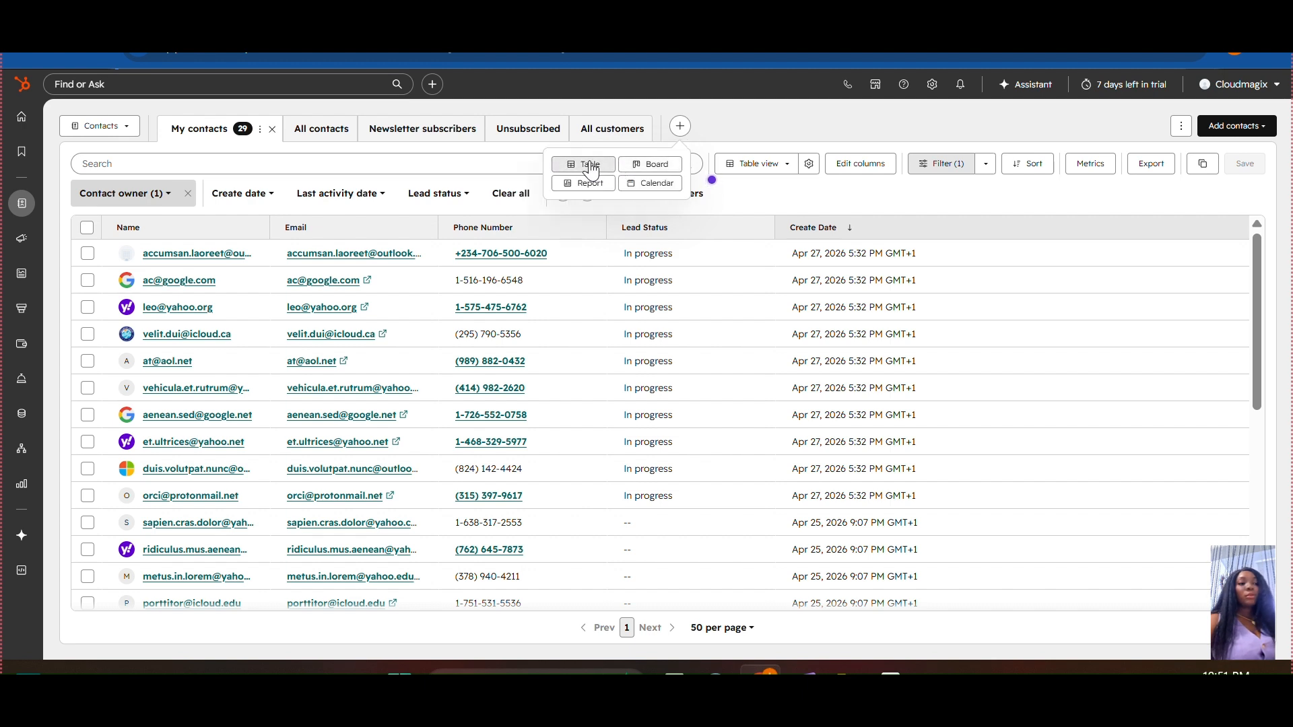
left_click(590, 166)
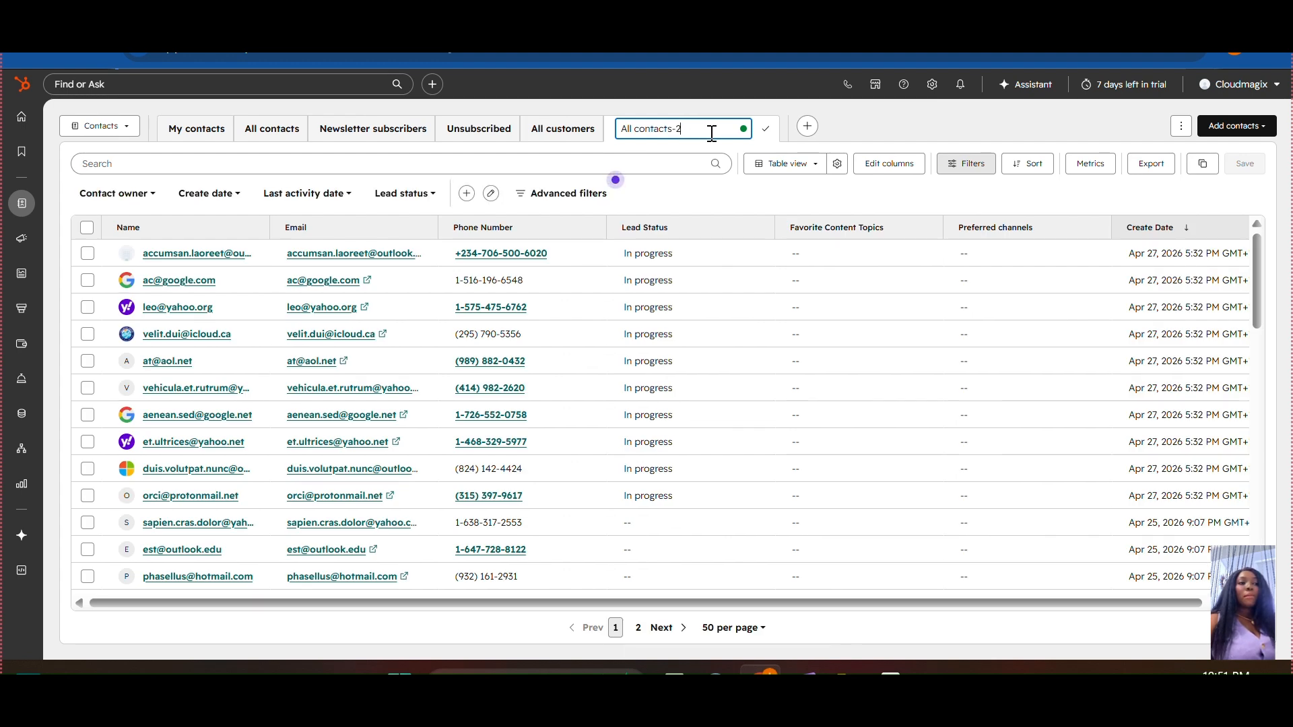
left_click_drag(692, 132, 617, 131)
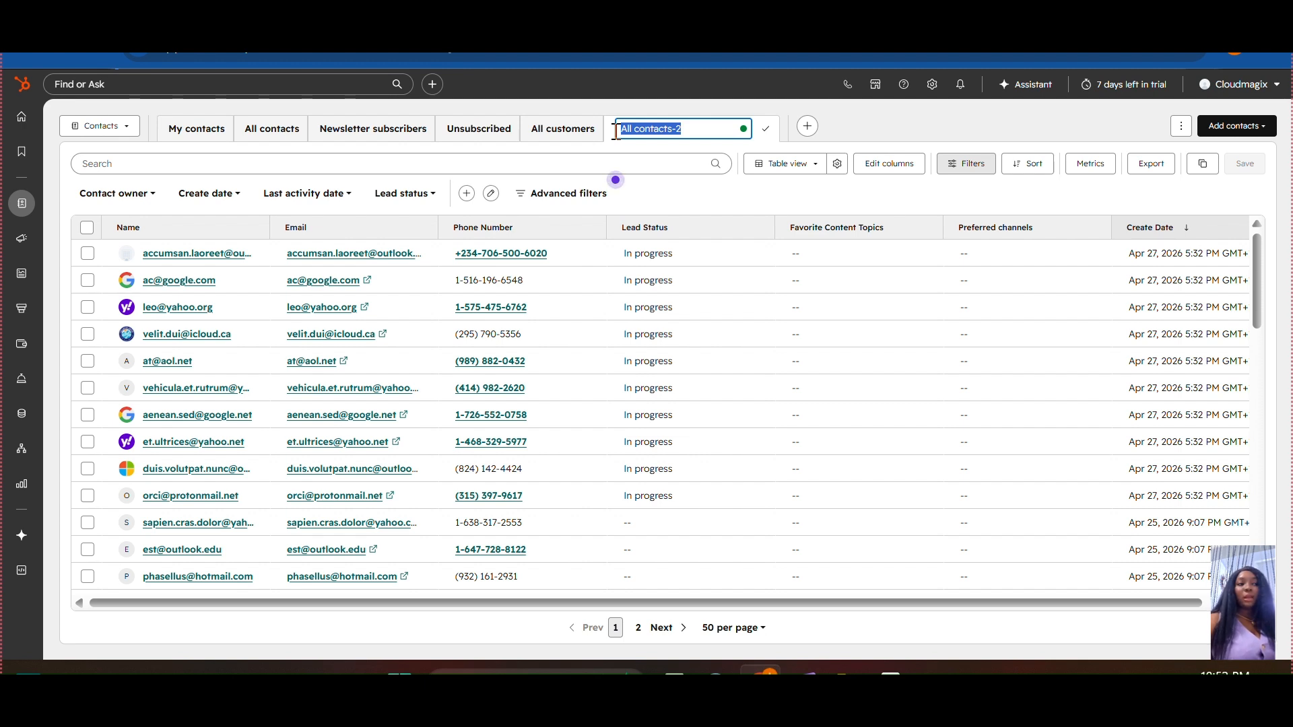
type("Terrace")
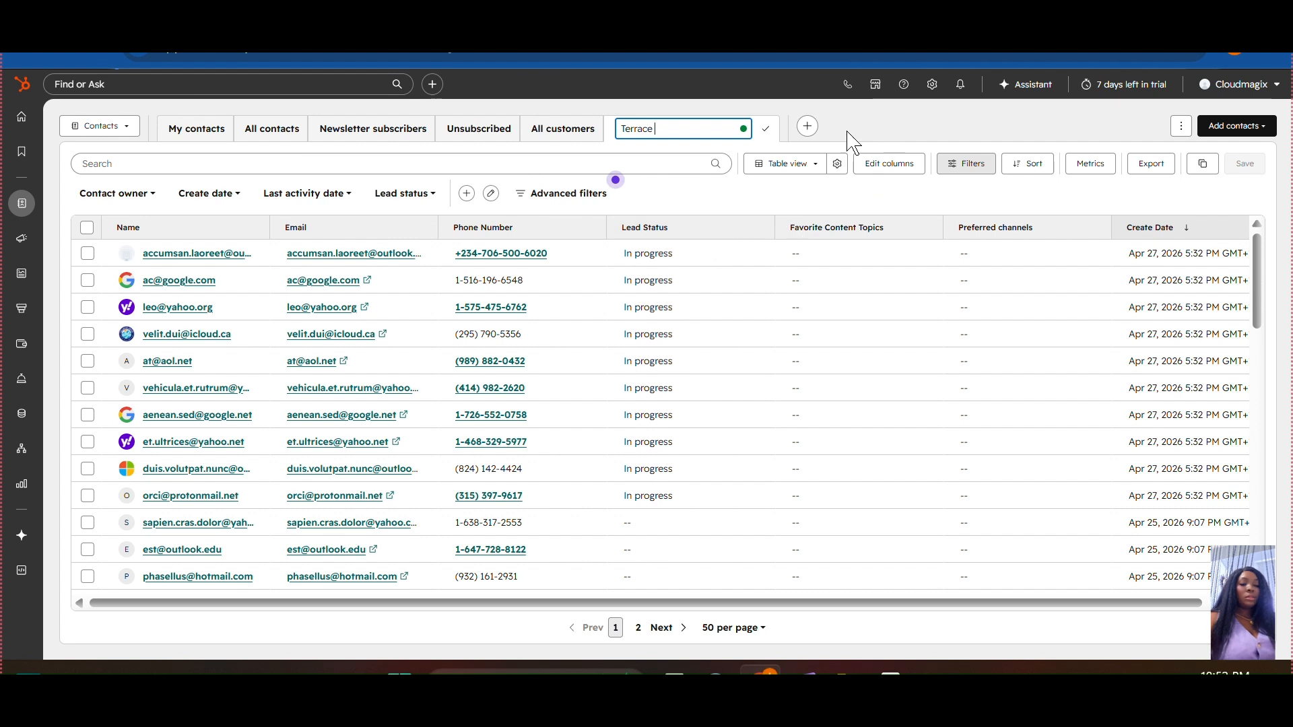
key("Escape")
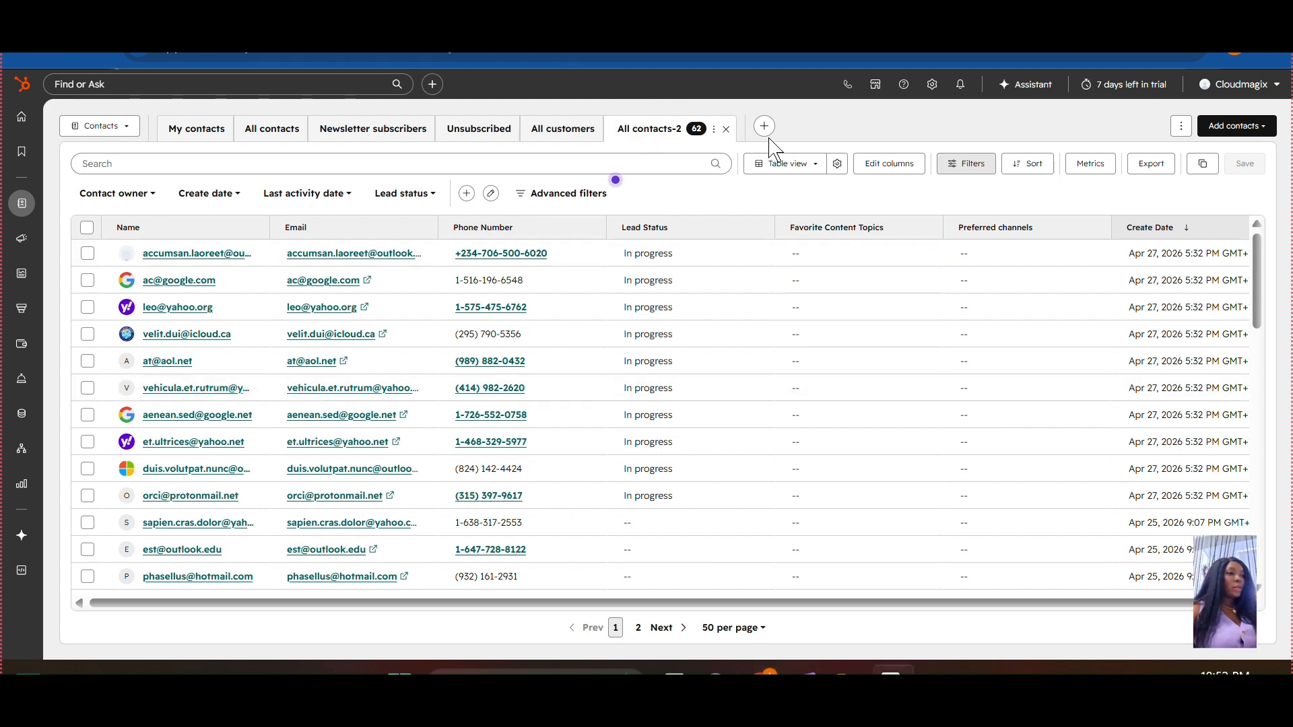
- Rename the All contacts-2 view as Terrace
left_click(714, 128)
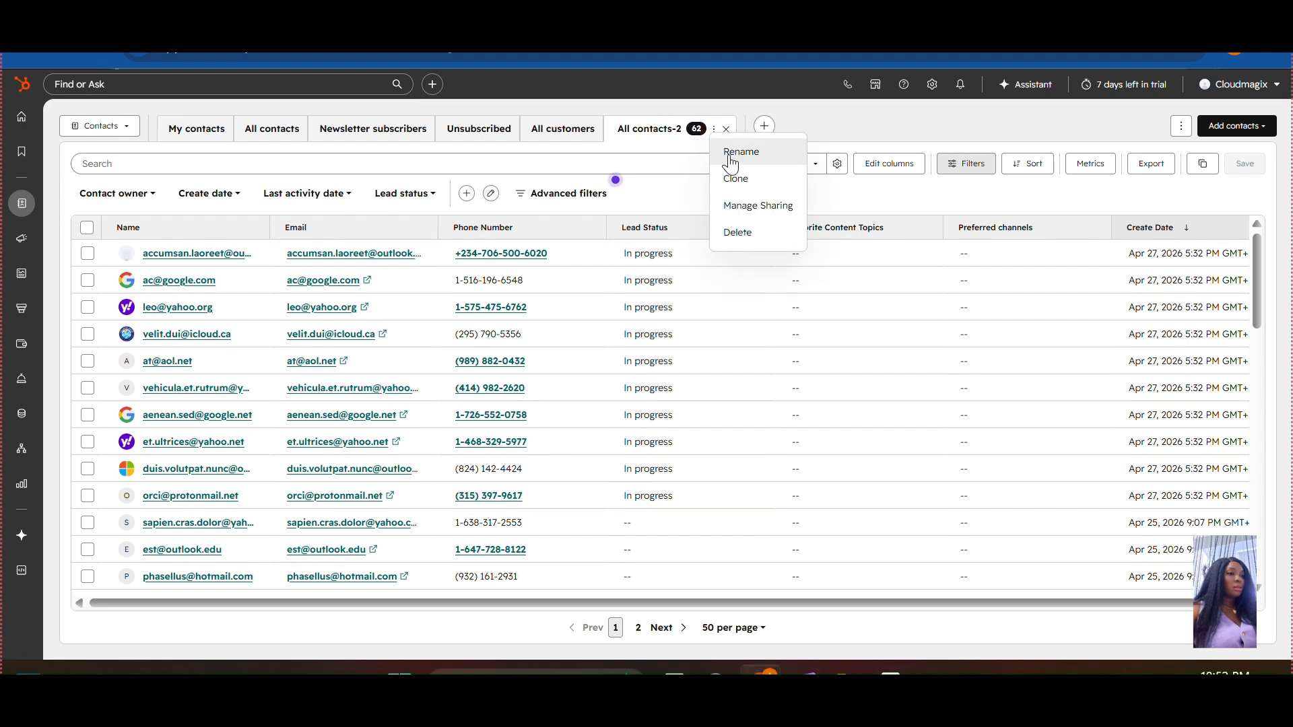
left_click(730, 153)
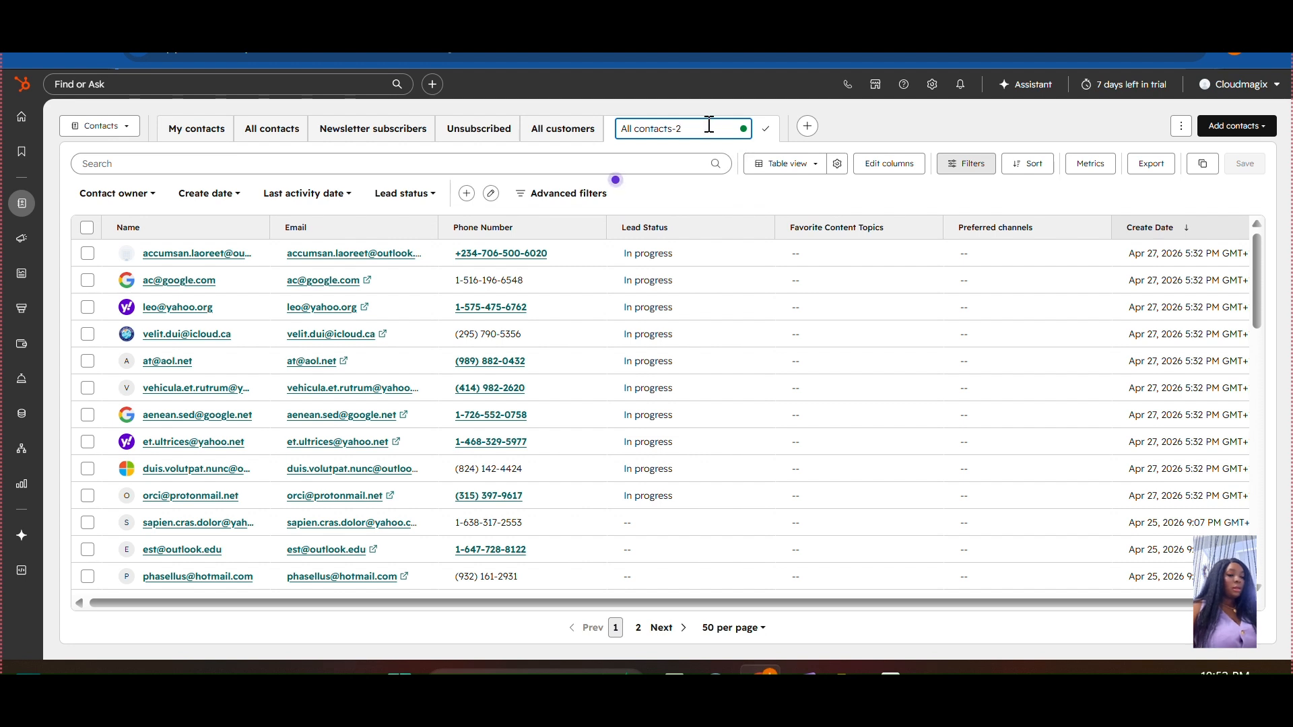
key("ctrl+a")
type("Terr")
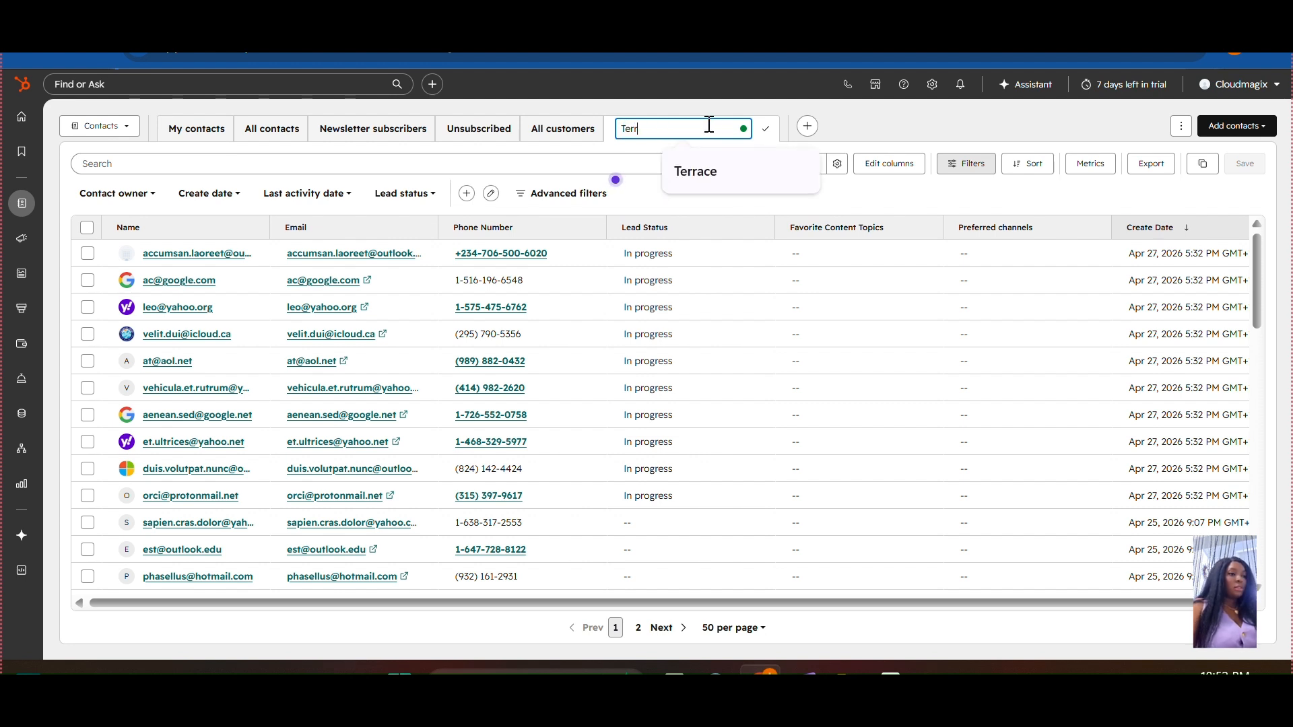
left_click(730, 192)
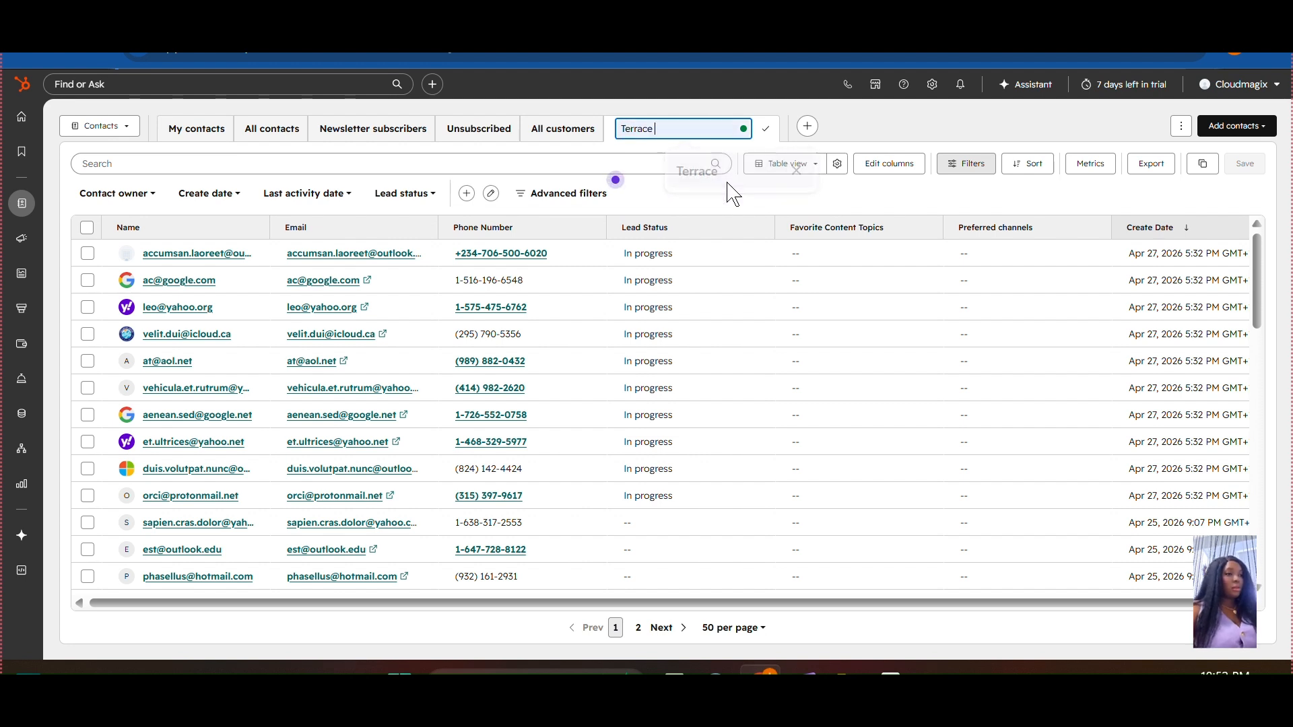
left_click(766, 129)
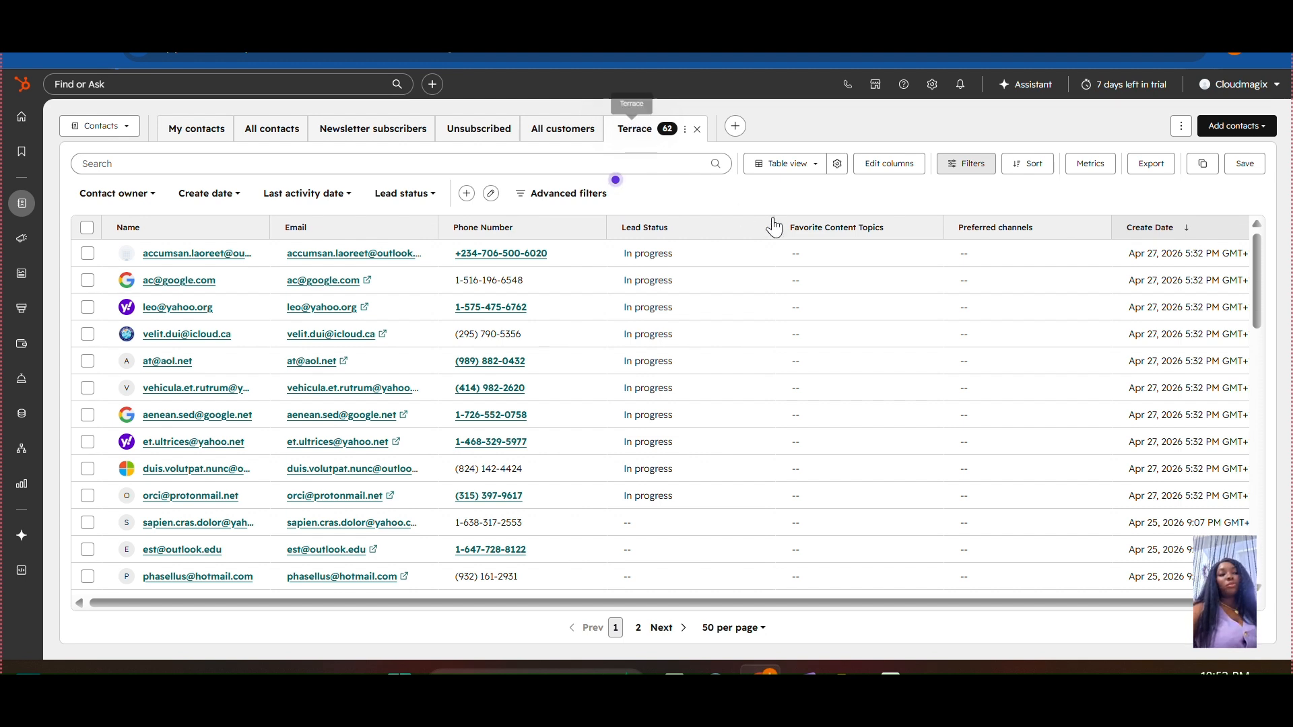
- Examine the advanced filters, the Contact owner and Create date filter options, and the list of quick filters for the Terrace view
left_click(560, 199)
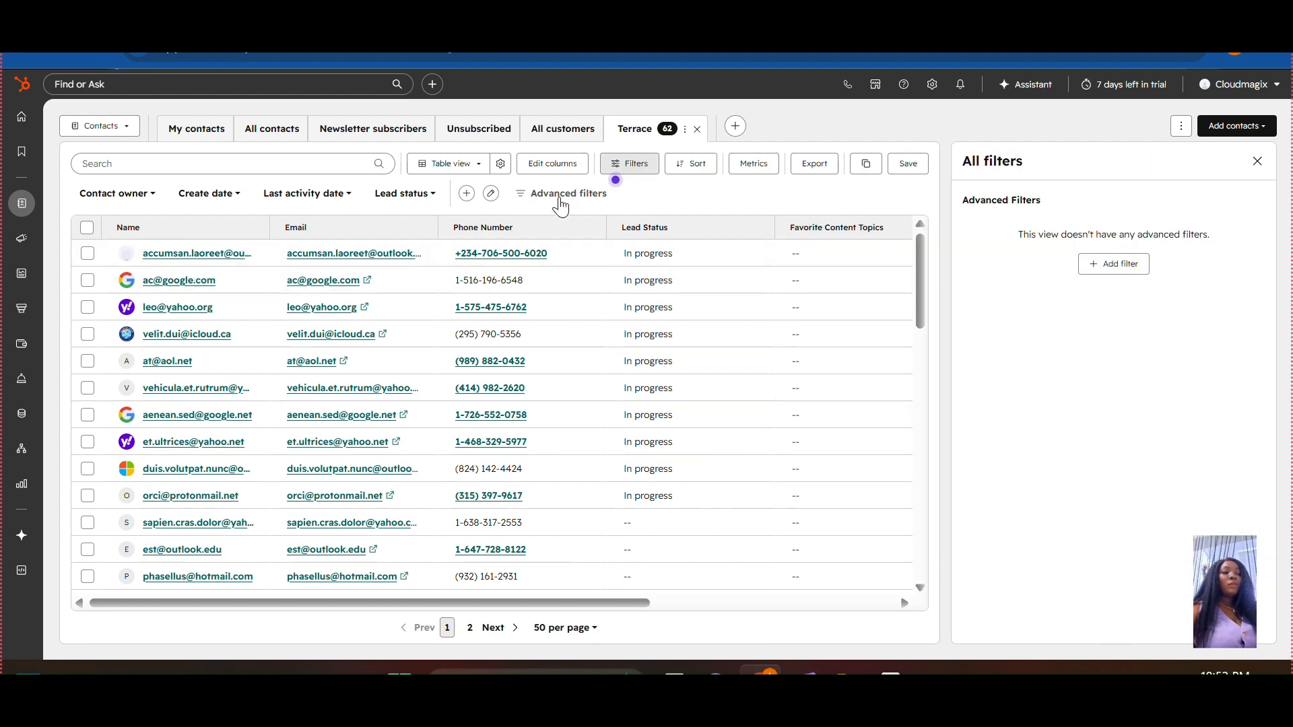
left_click(135, 198)
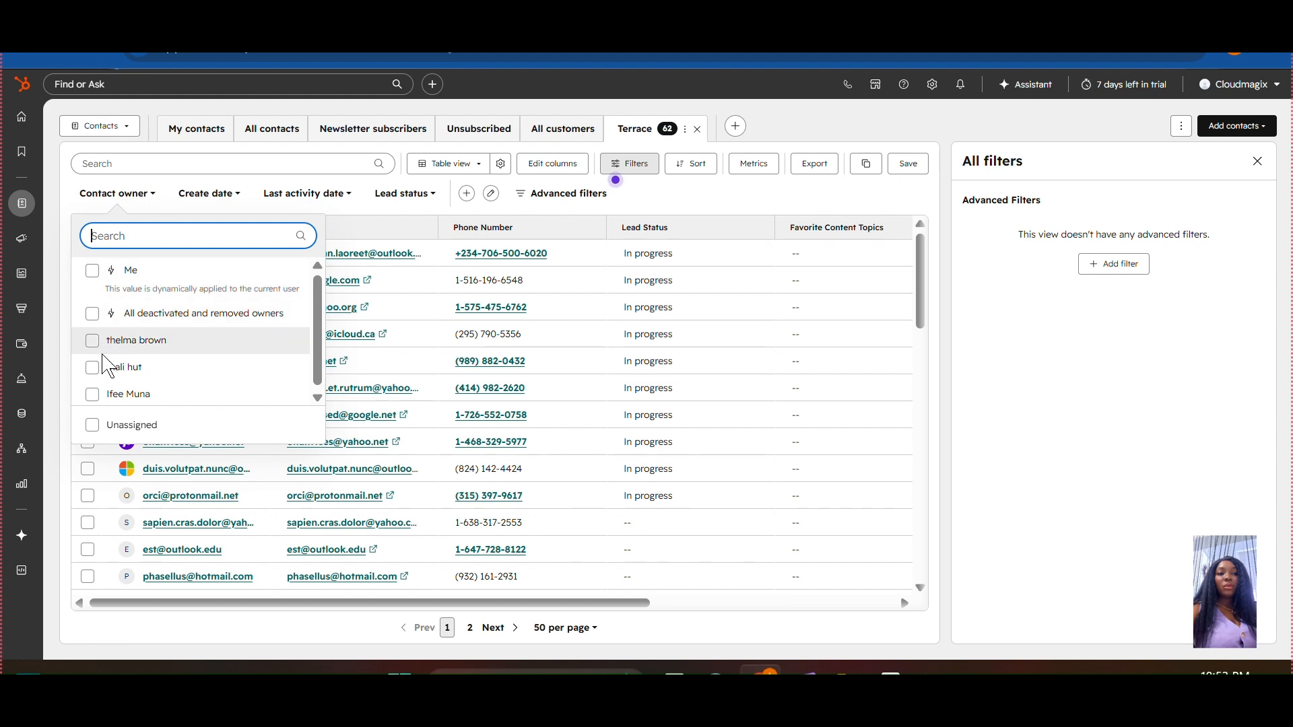
left_click(232, 204)
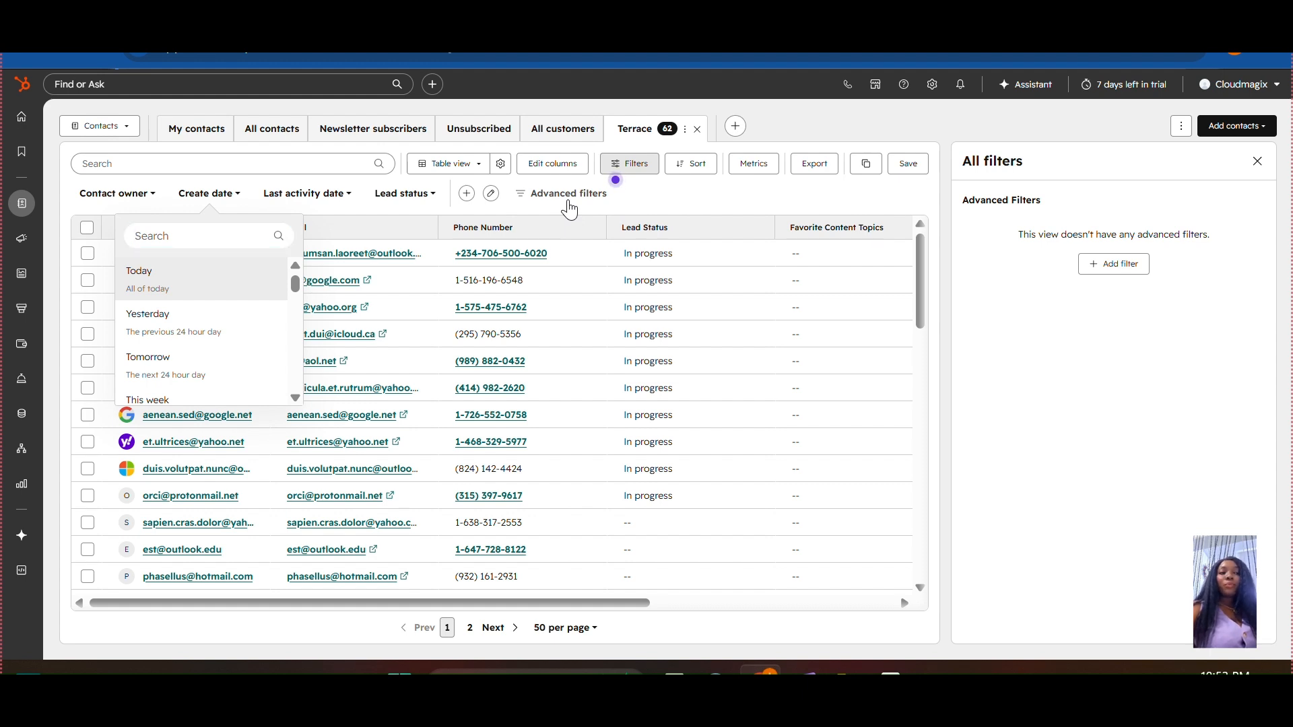
left_click(568, 202)
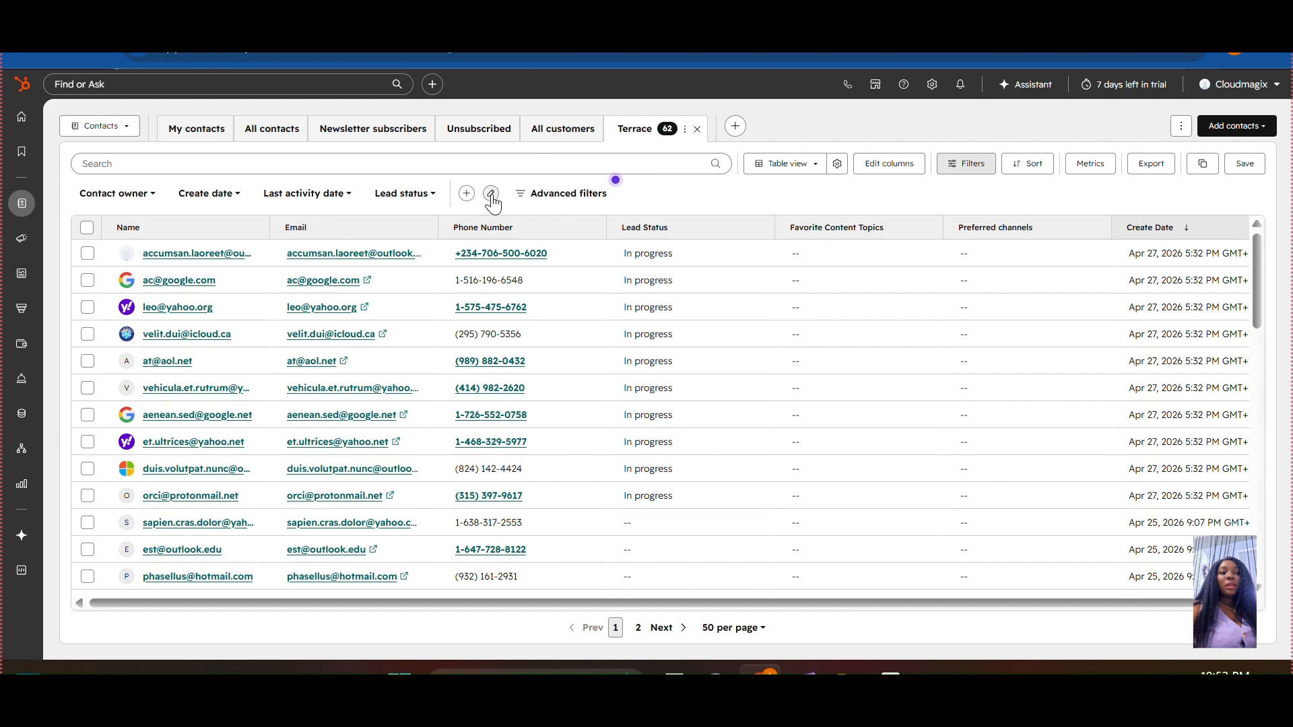
left_click(491, 194)
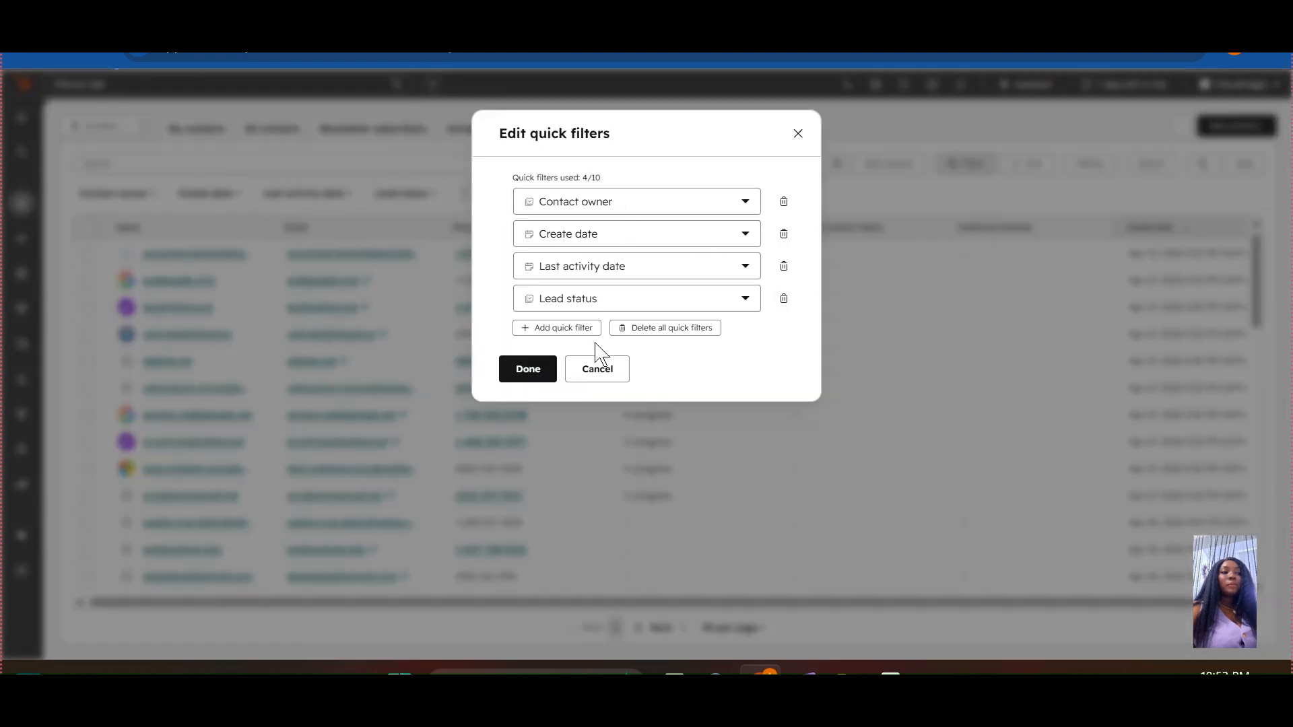
left_click(622, 375)
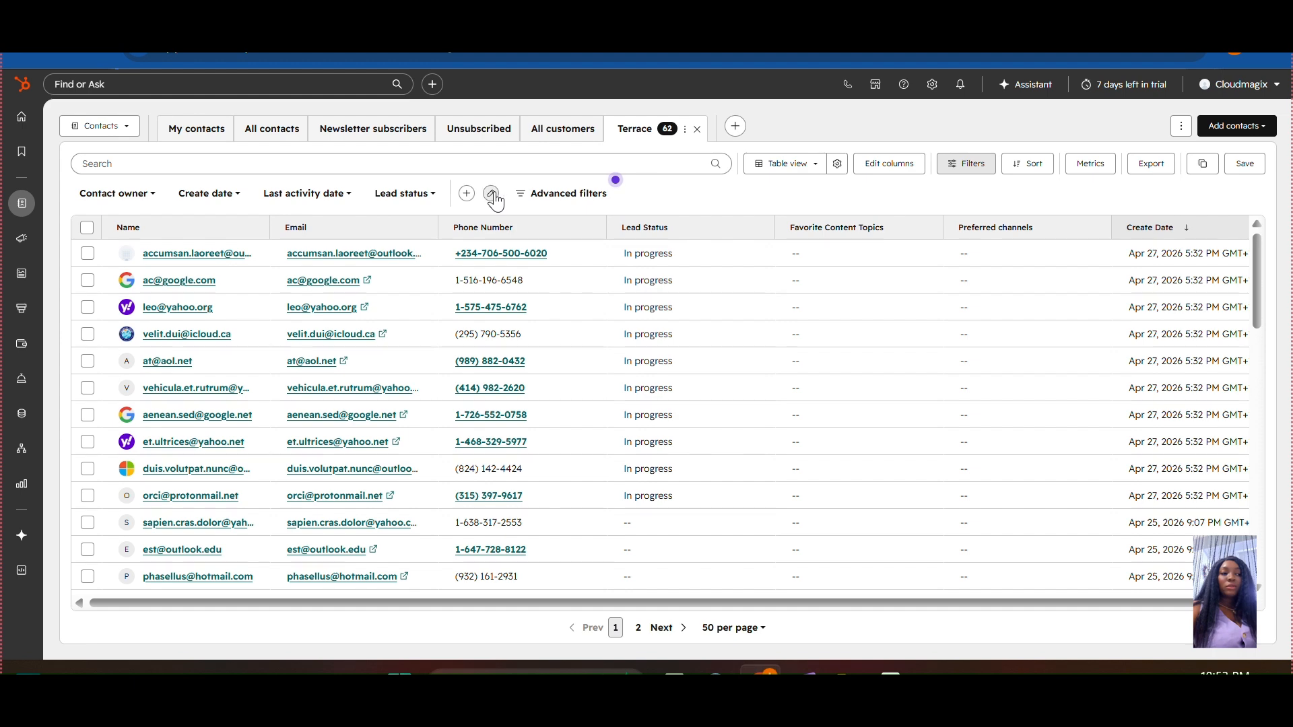
- Add Campaign of last booking in meetings tool as a quick filter and open its value entry
left_click(466, 196)
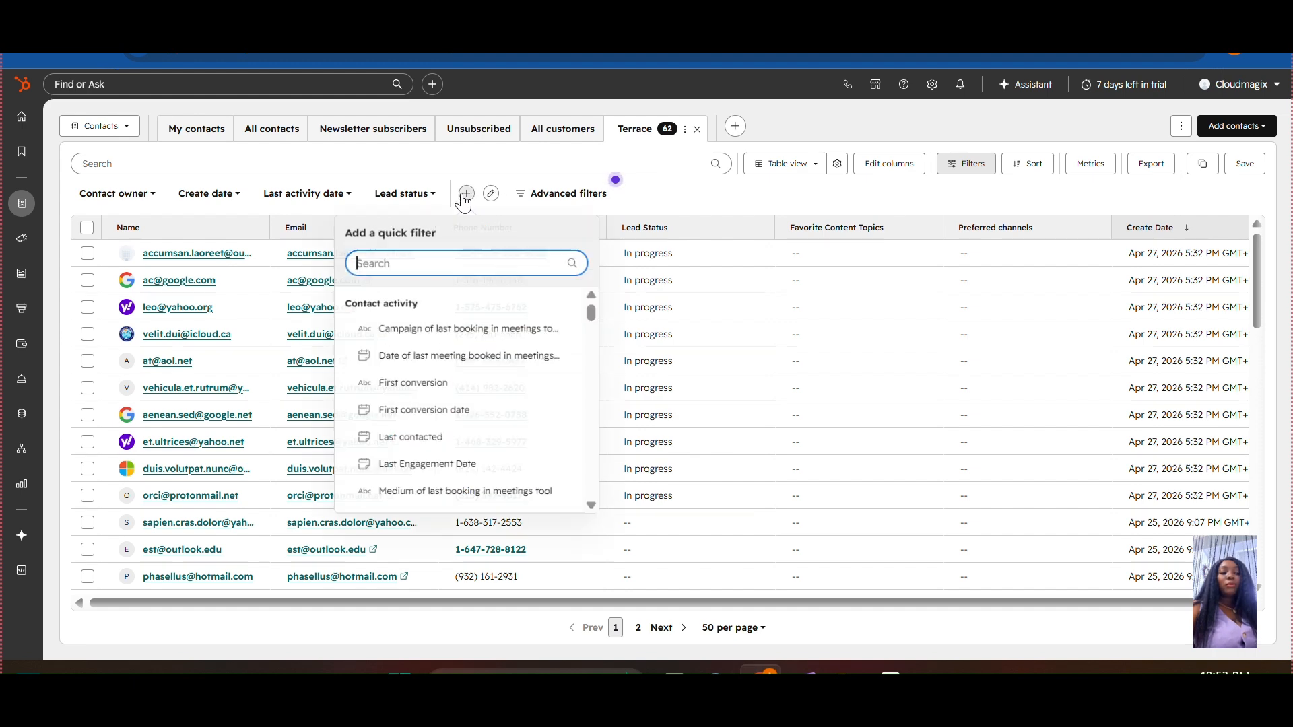
left_click(359, 336)
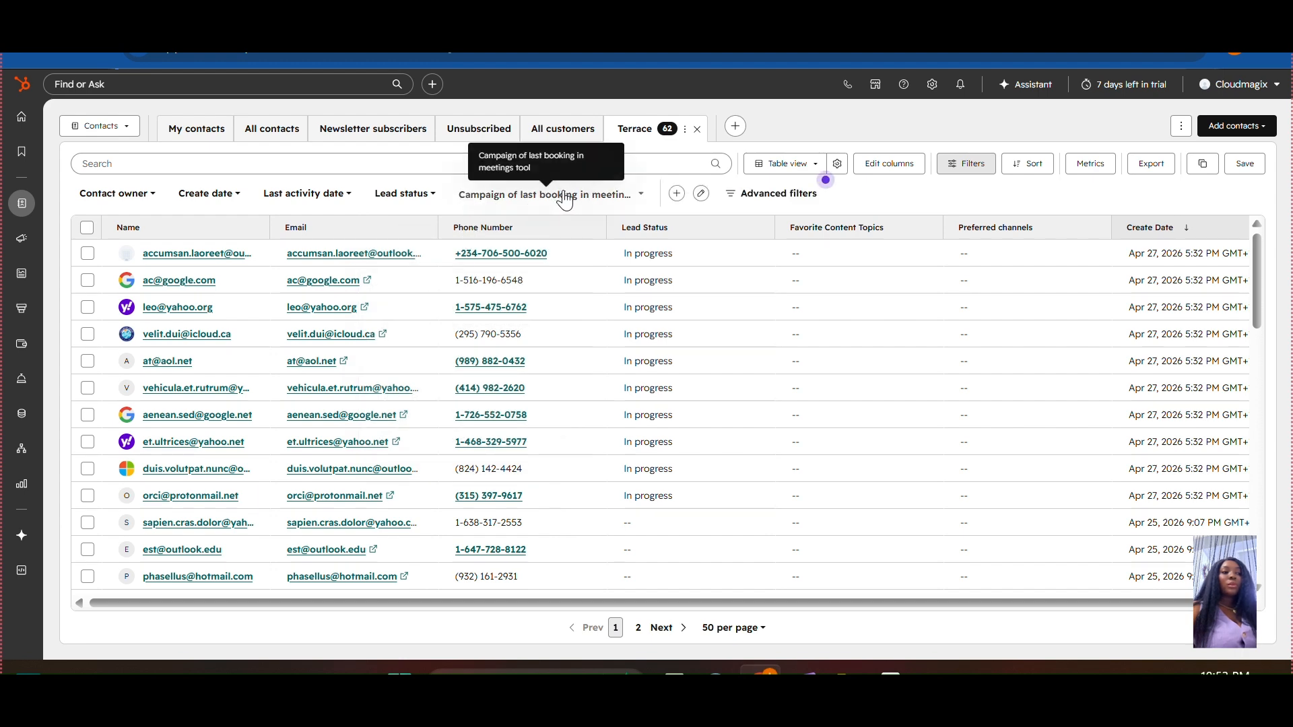
left_click(640, 195)
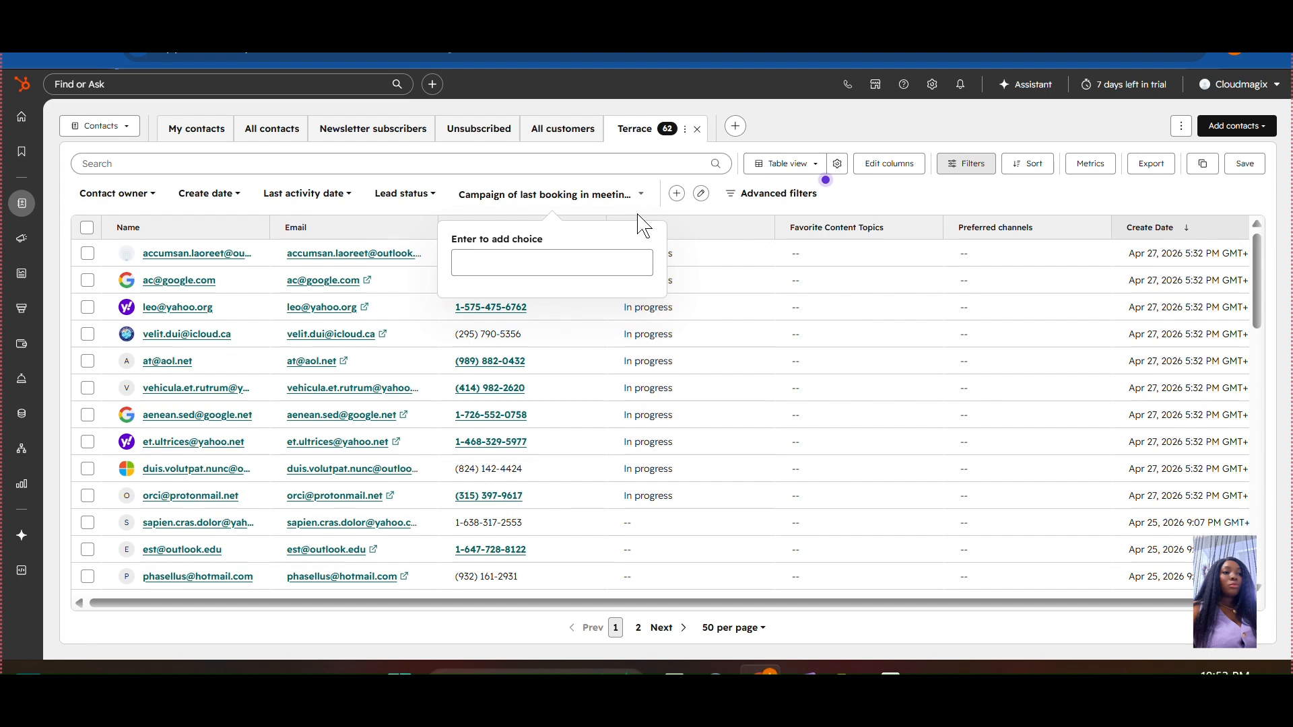
- Delete all quick filters from the Terrace view, including Campaign of last booking in meetings tool, and apply the change
left_click(701, 194)
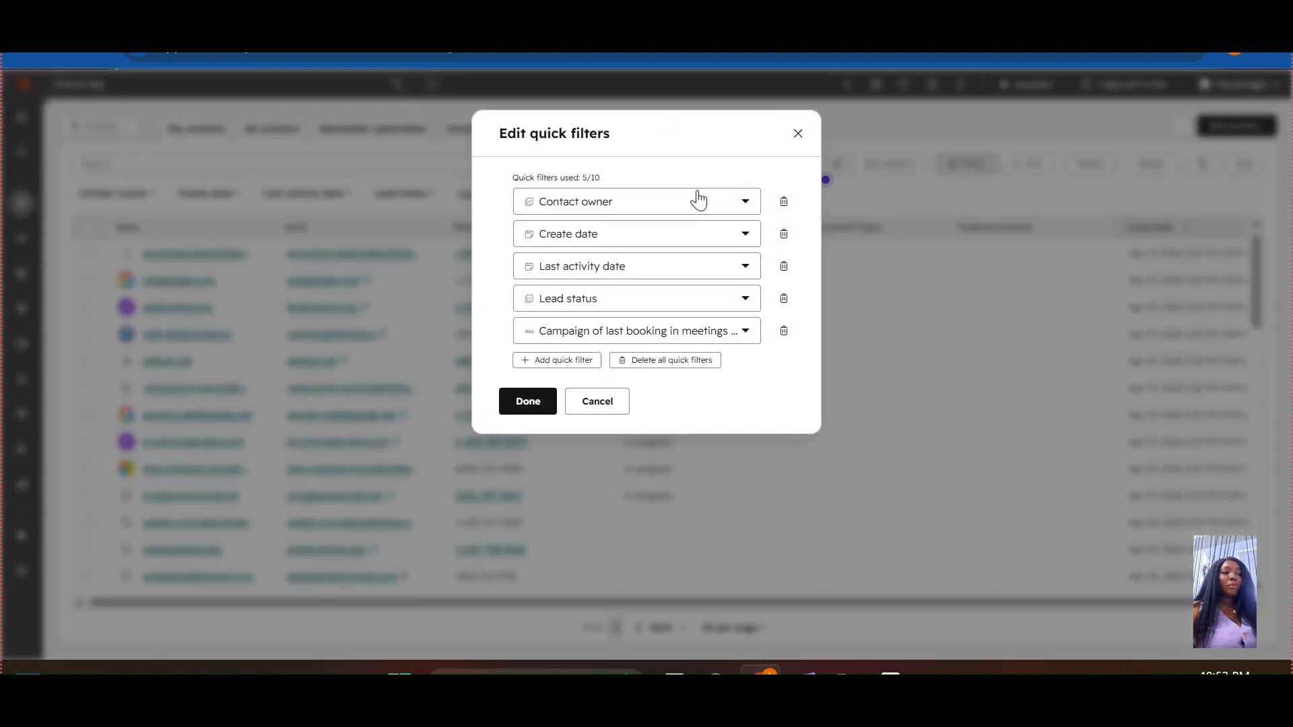
left_click(784, 331)
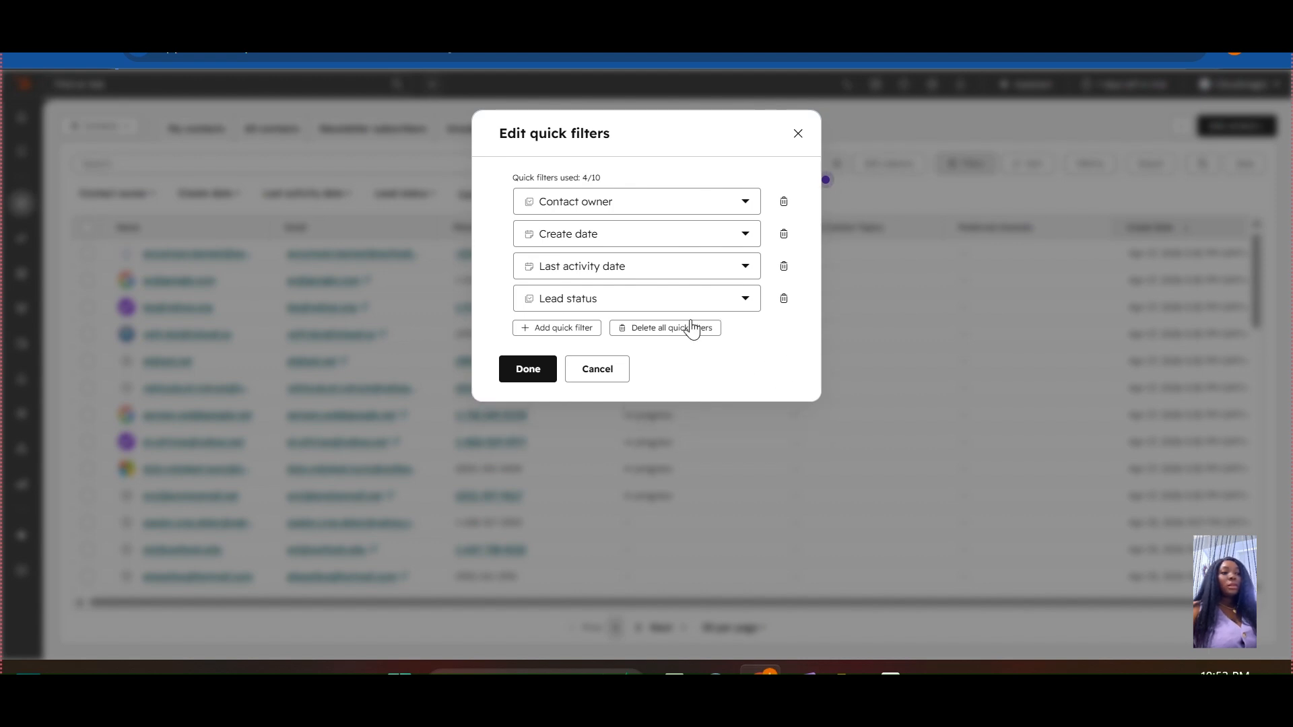
left_click(558, 328)
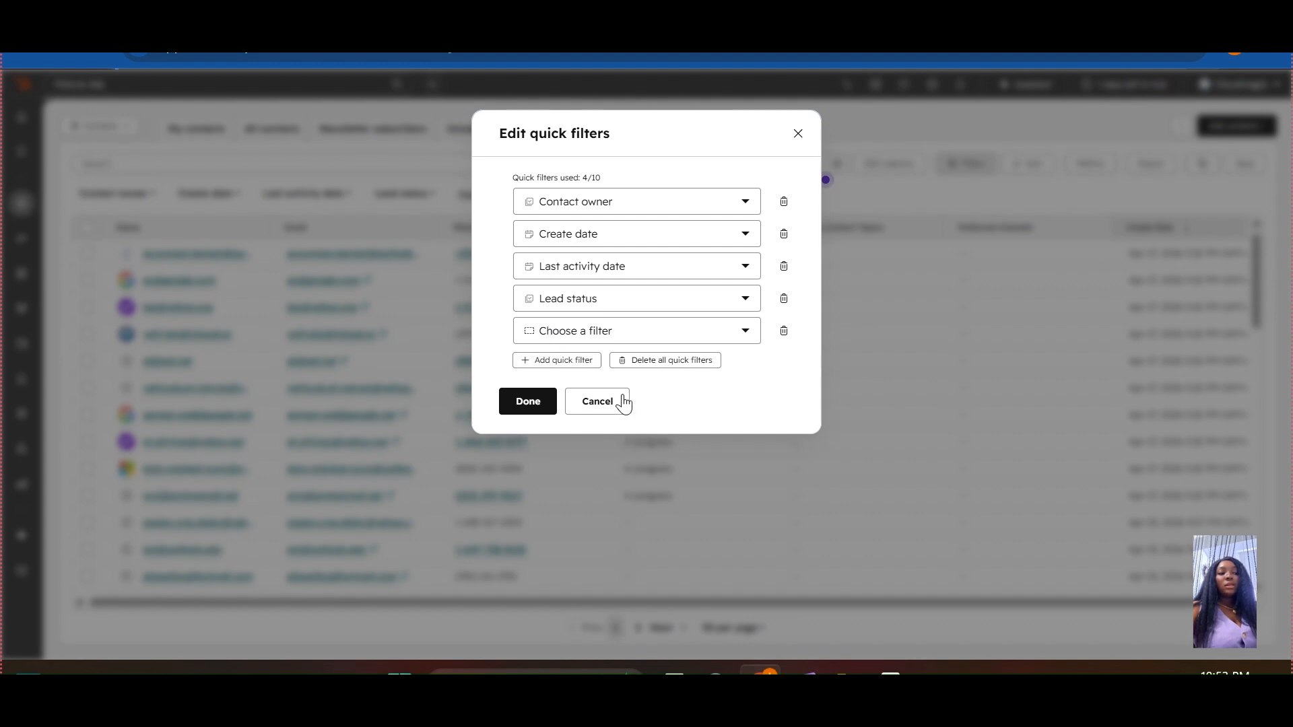
left_click(673, 364)
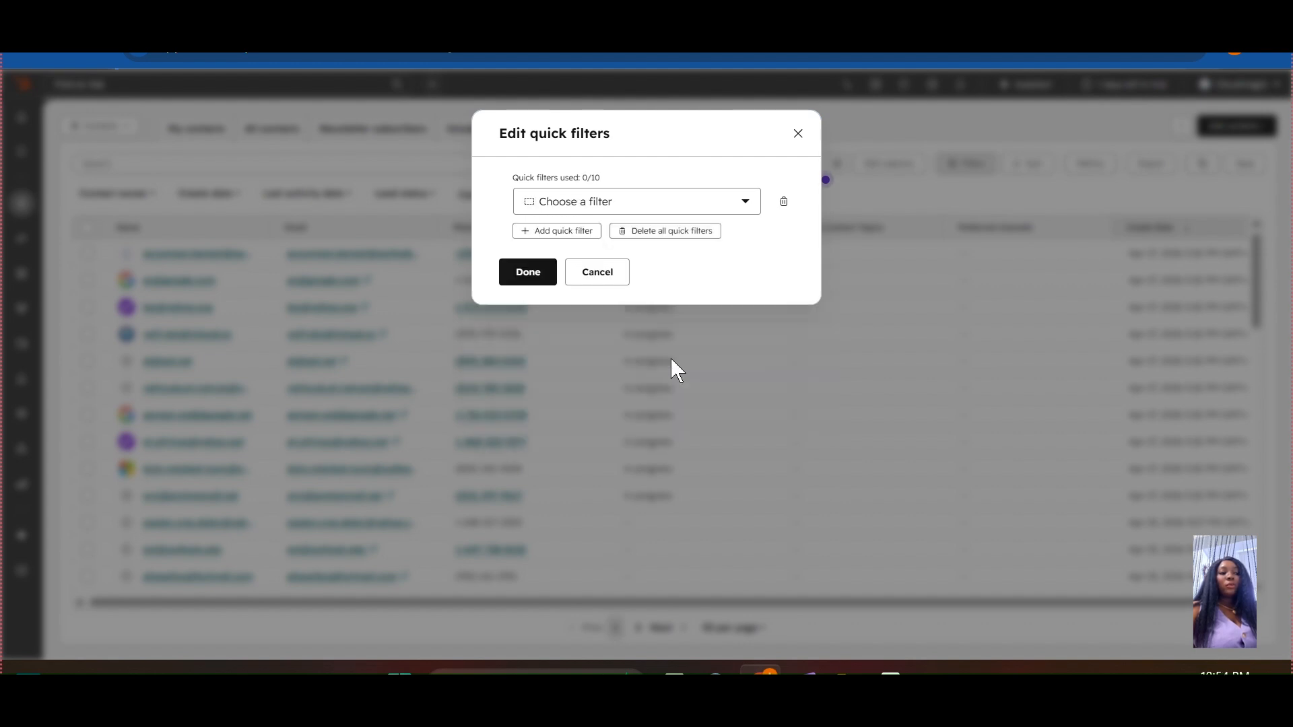
left_click(515, 277)
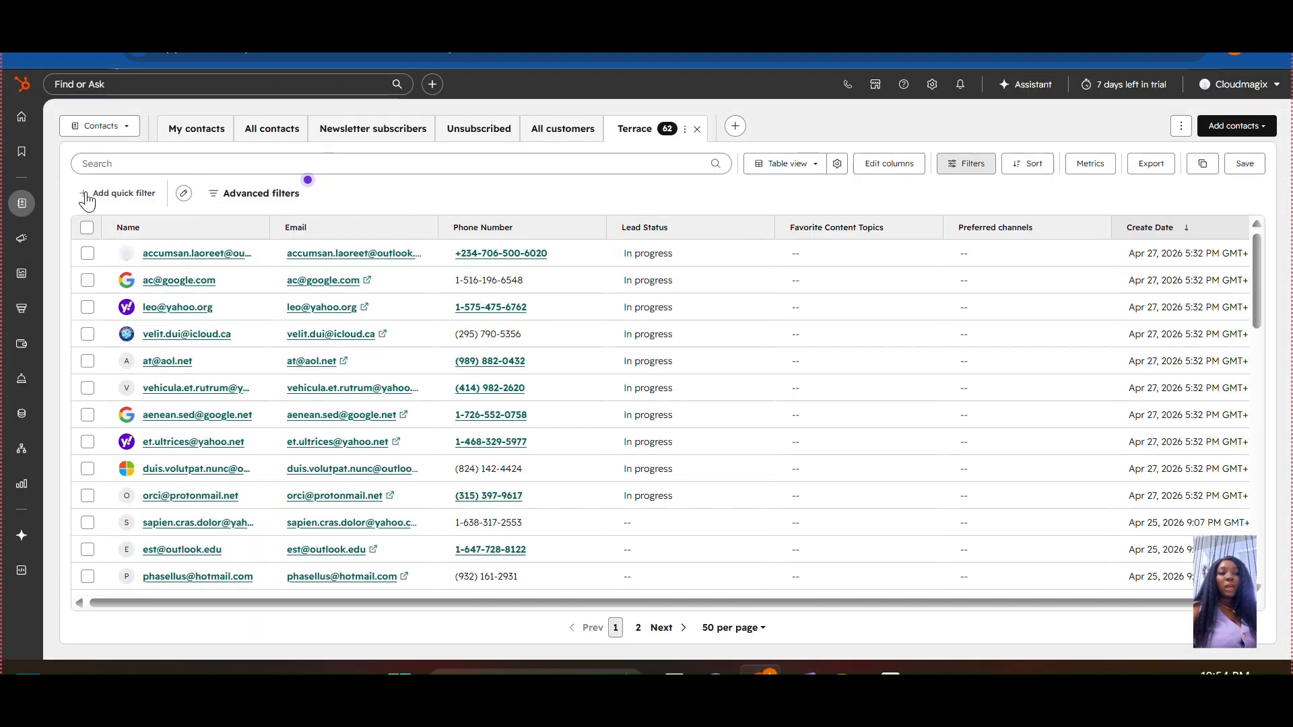
- Add an advanced filter on the Property Type contact property to the Terrace view
left_click(287, 197)
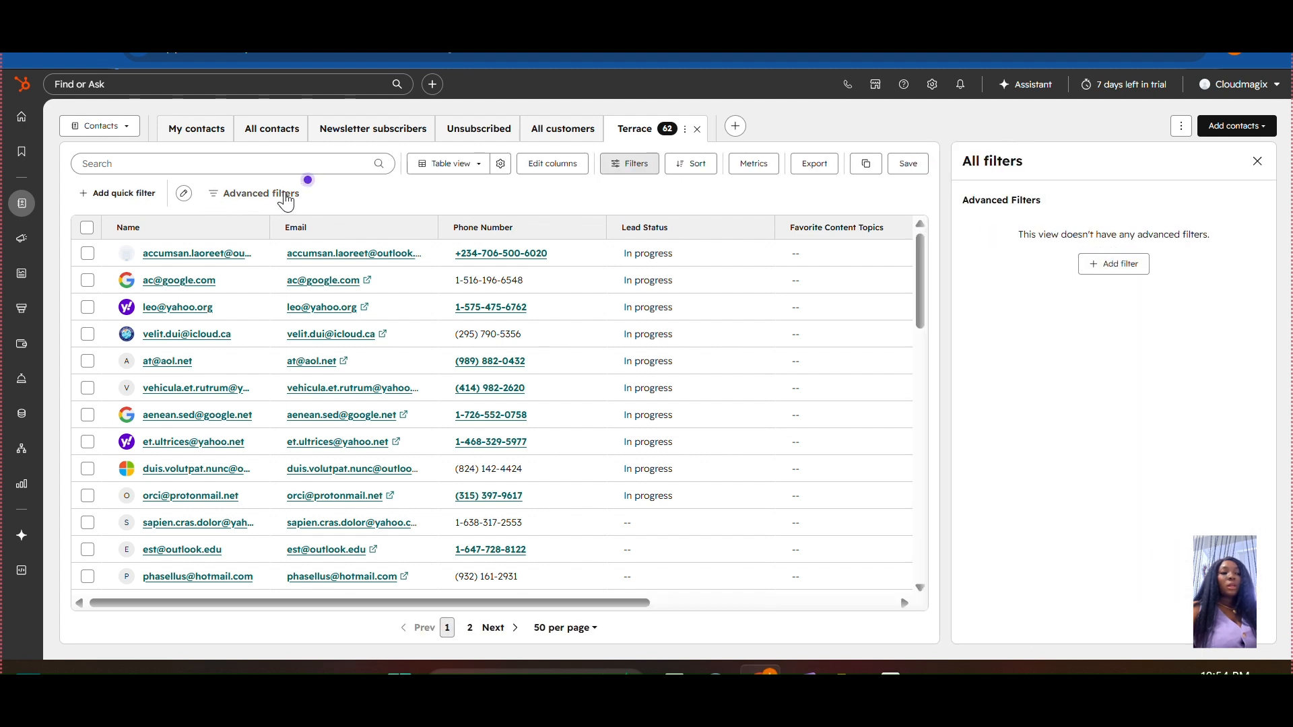
left_click(1134, 276)
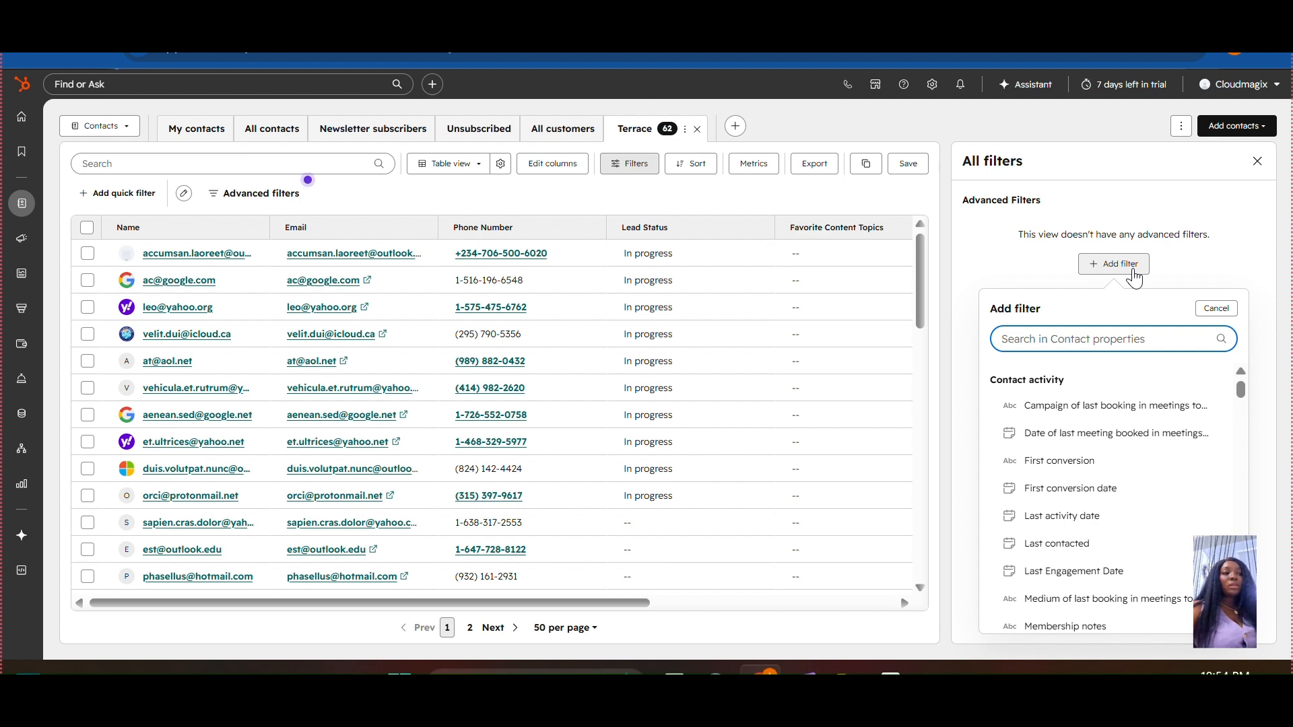
type("pr")
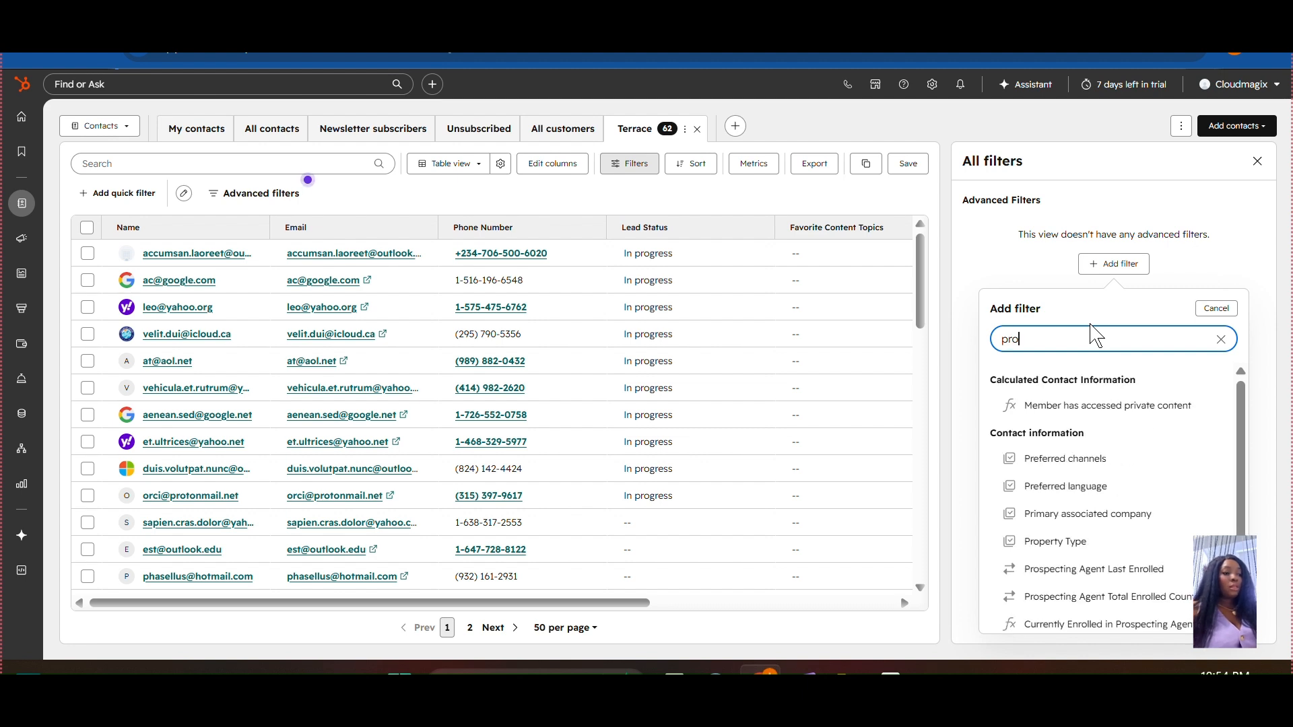
type("o")
scroll(1010, 458, "down", 2)
left_click(1037, 407)
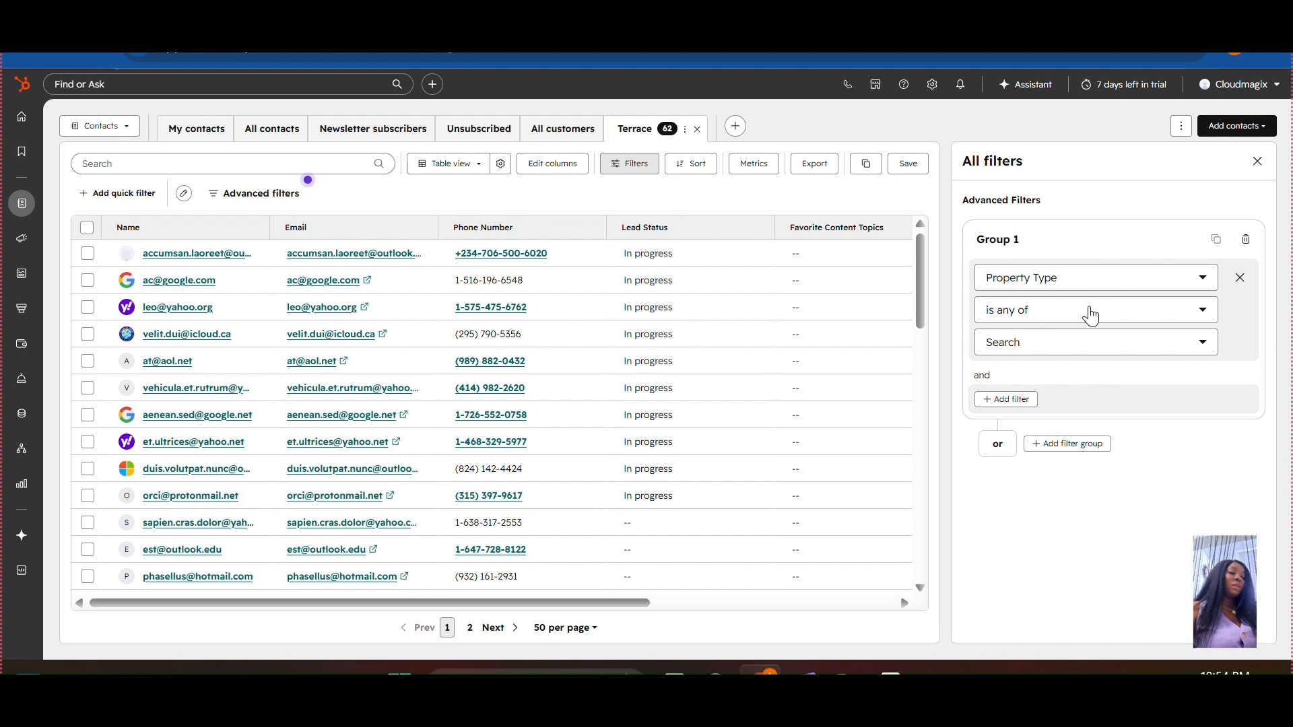
- Set the Property Type filter's value to Terrace and save the view
left_click(1054, 352)
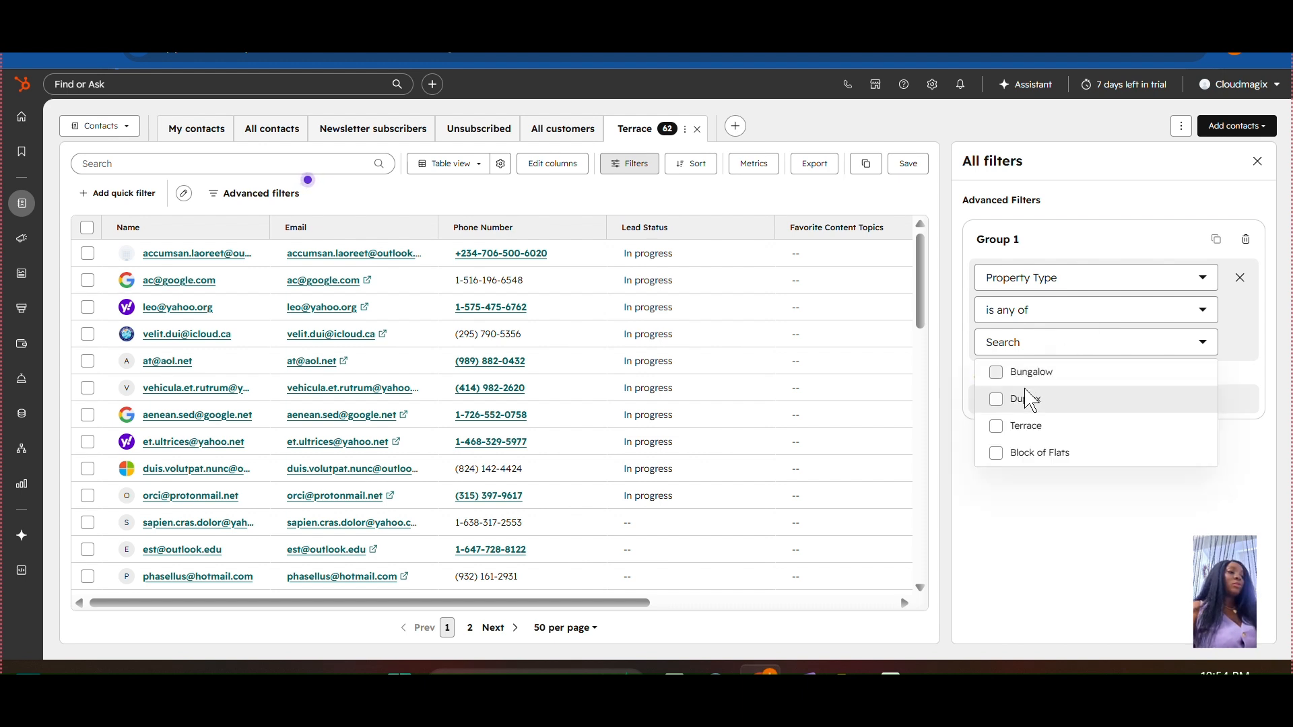
left_click(1003, 431)
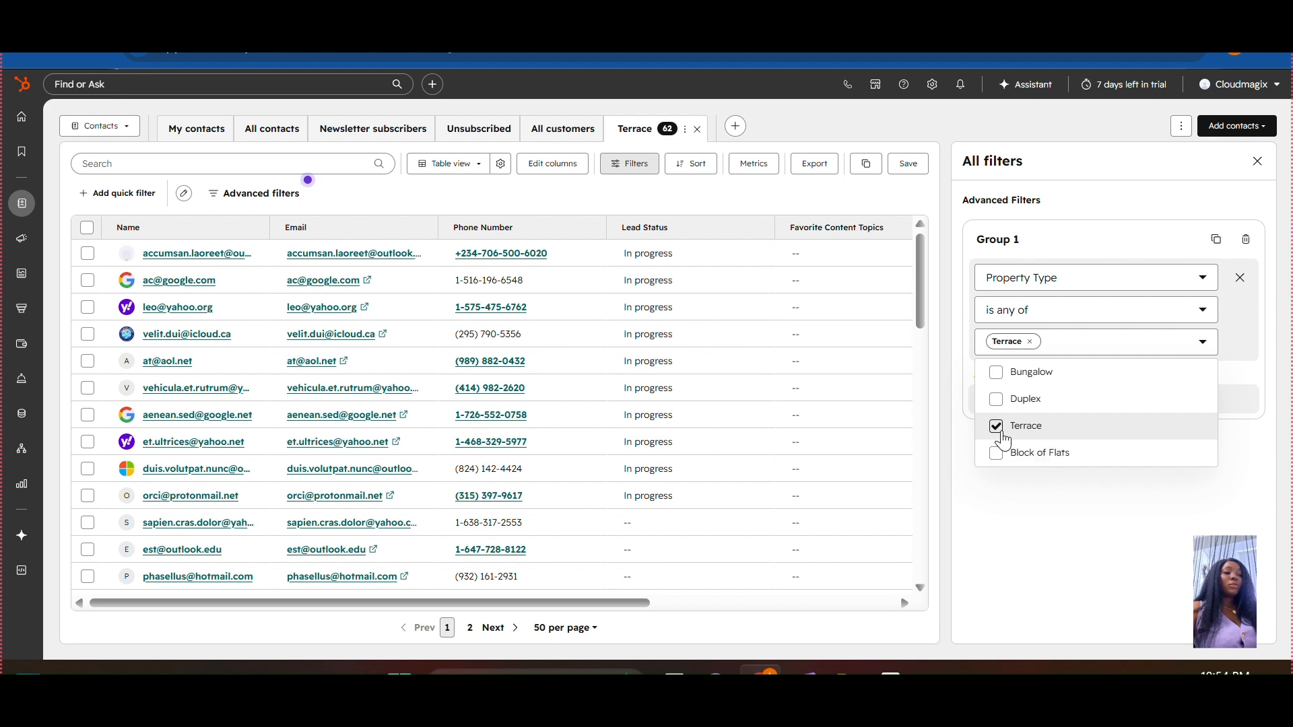
left_click(1068, 496)
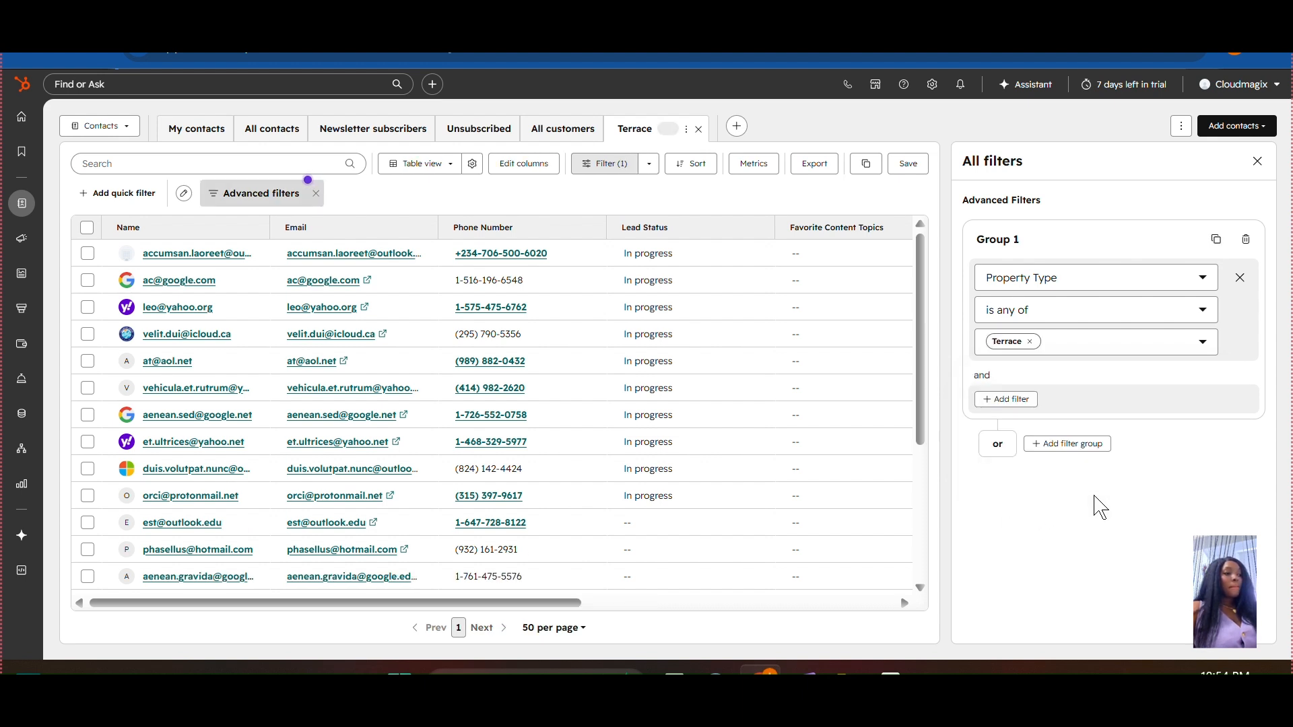
left_click(1260, 163)
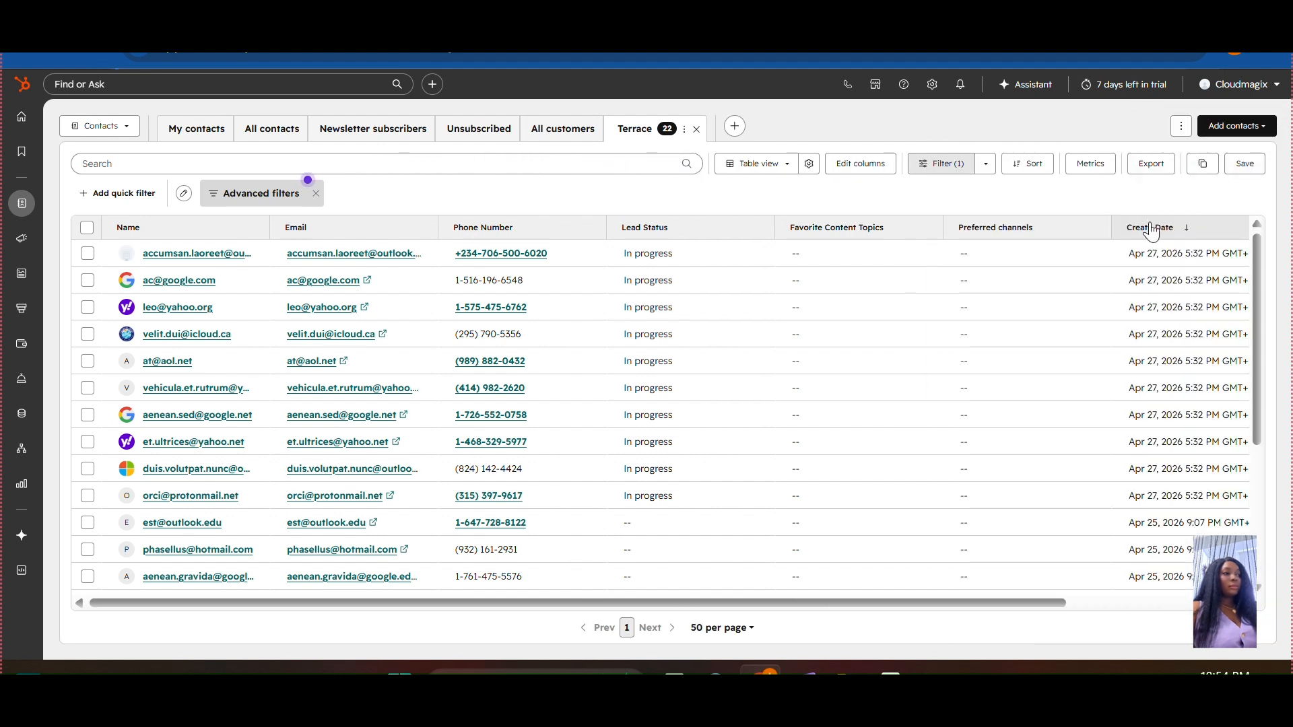
left_click(1247, 169)
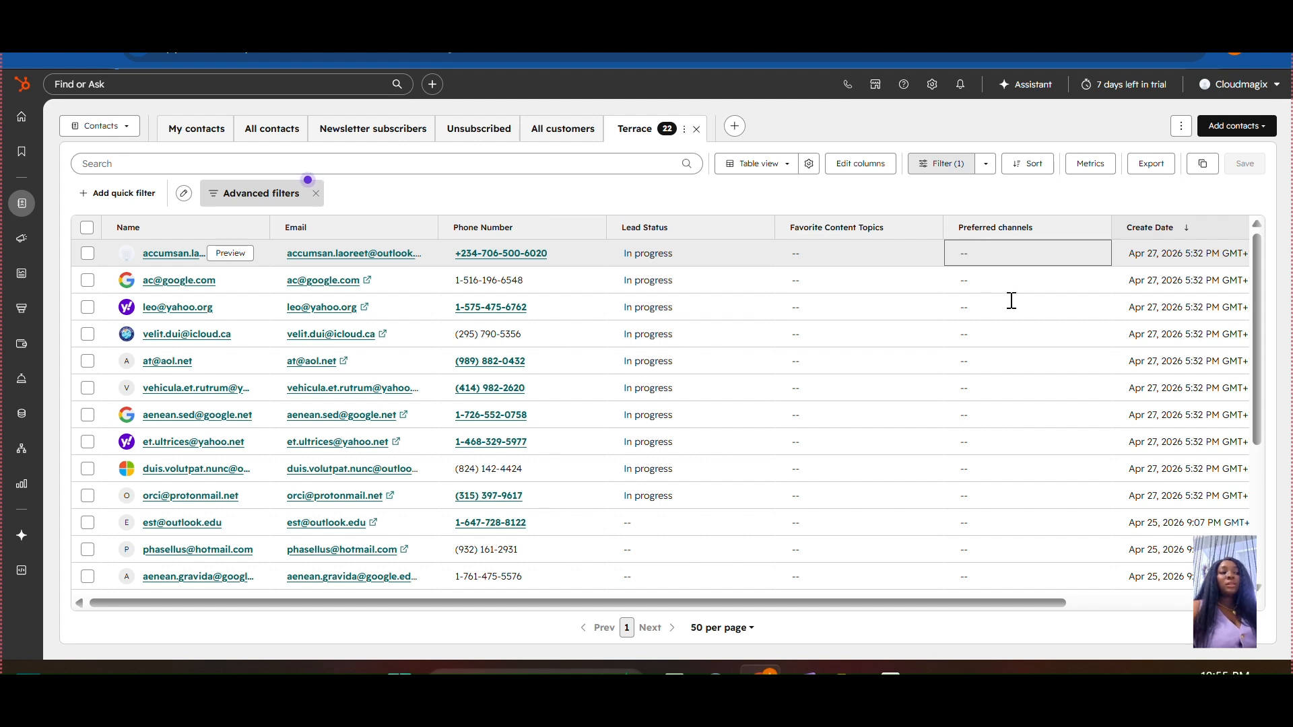
- Move the Terrace view's Property Type and Create Date columns directly after Phone Number, and remove Favorite Content Topics and Preferred channels
left_click(855, 167)
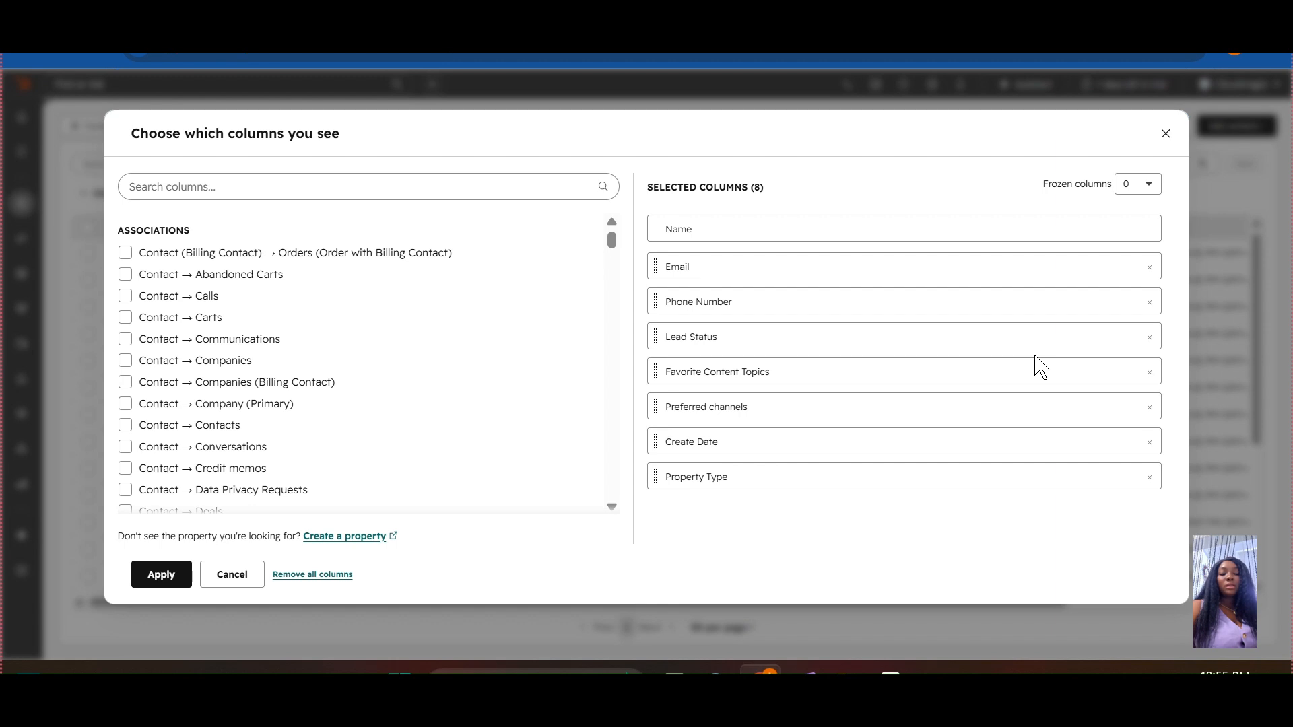
mouse_move(724, 477)
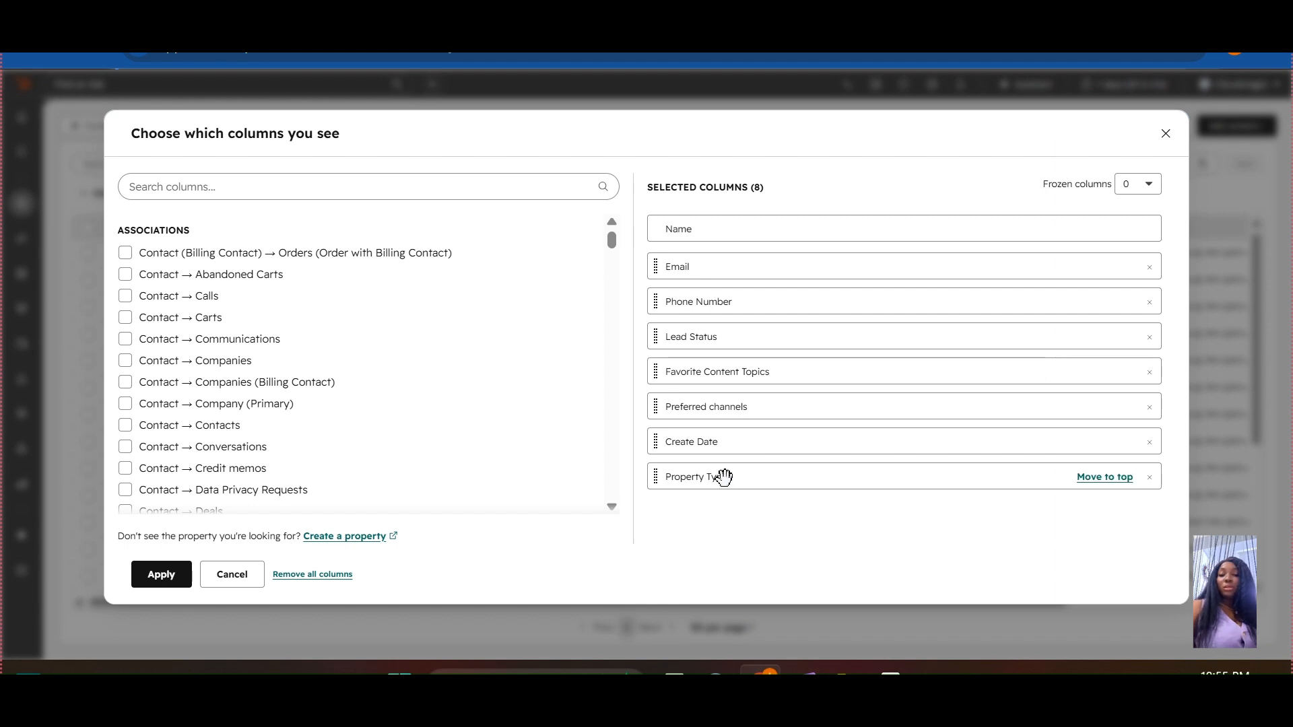
left_click_drag(724, 477, 734, 330)
left_click_drag(704, 456, 750, 305)
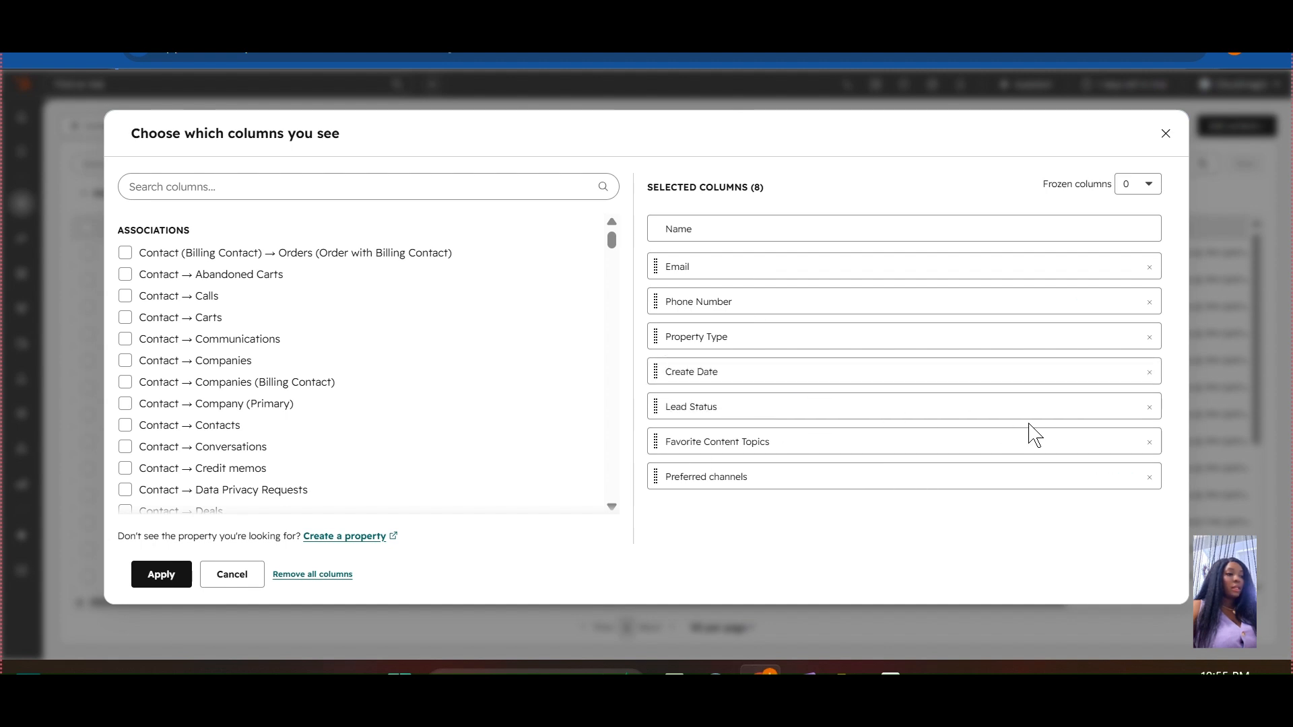
left_click(1150, 443)
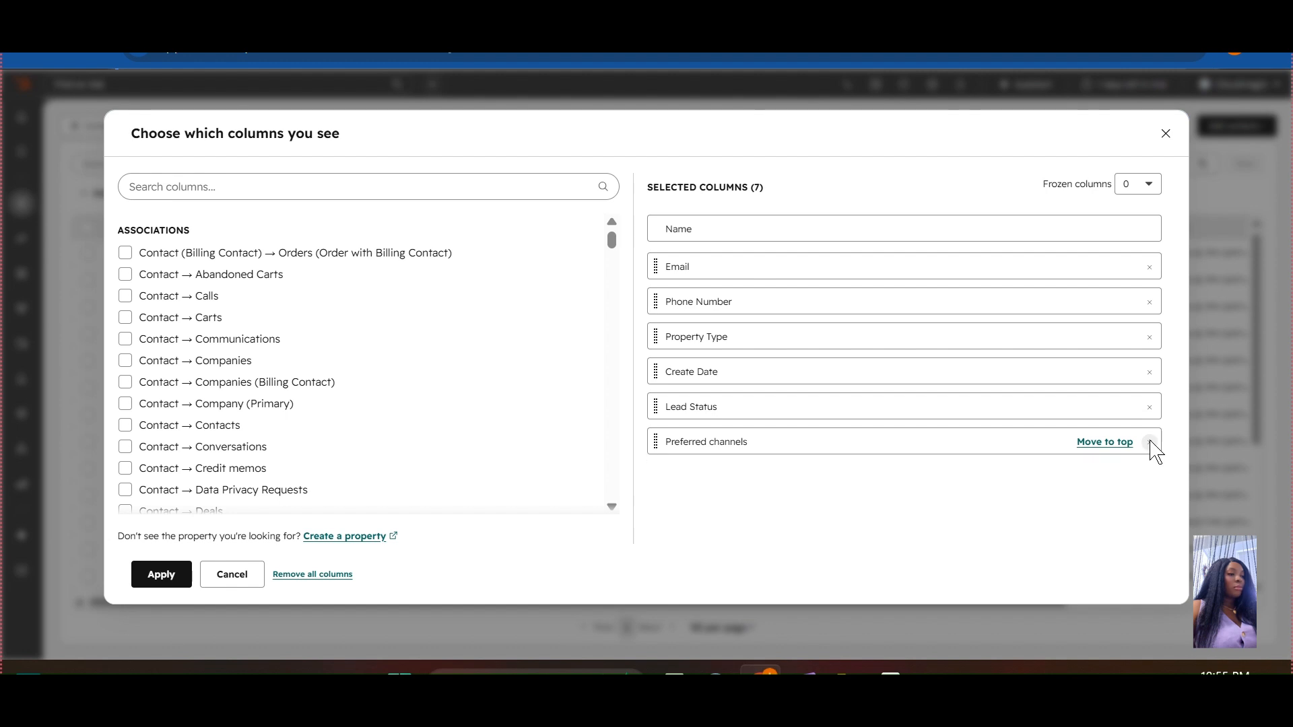
left_click(1151, 443)
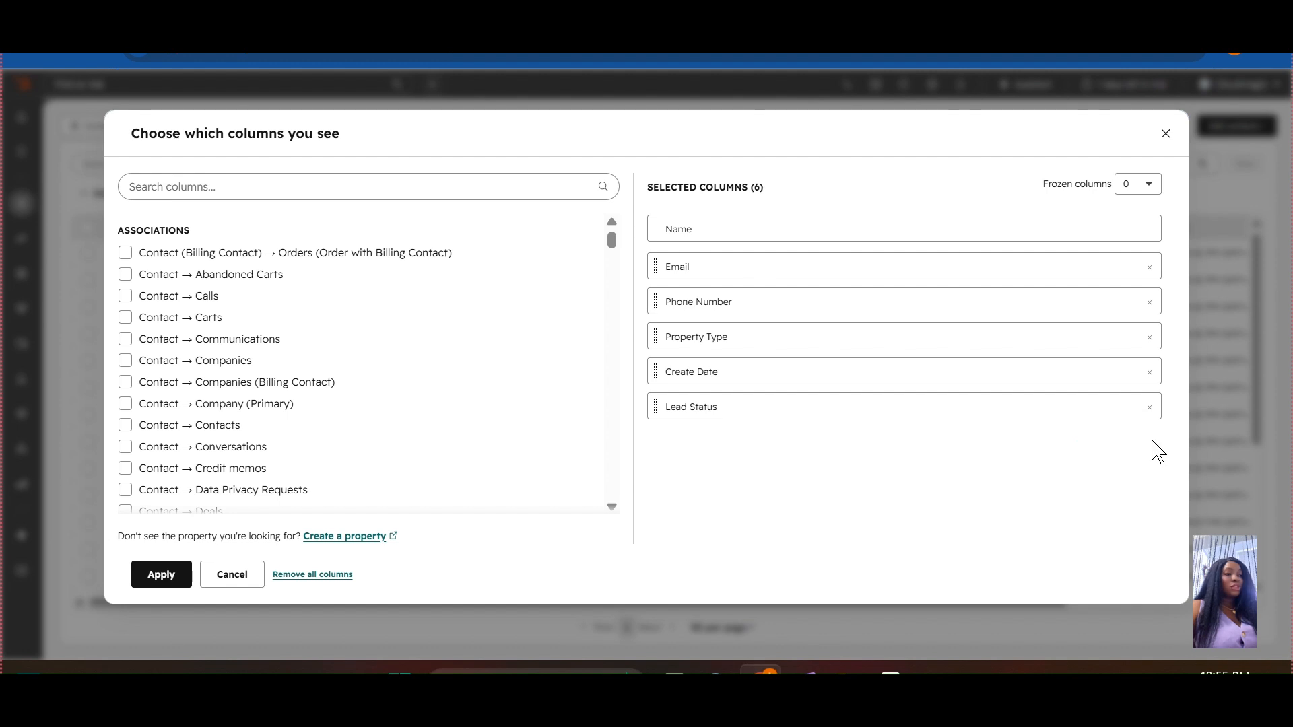
- Try to find a marketing column by searching the available columns for "marketing co", and clear the search
left_click(406, 190)
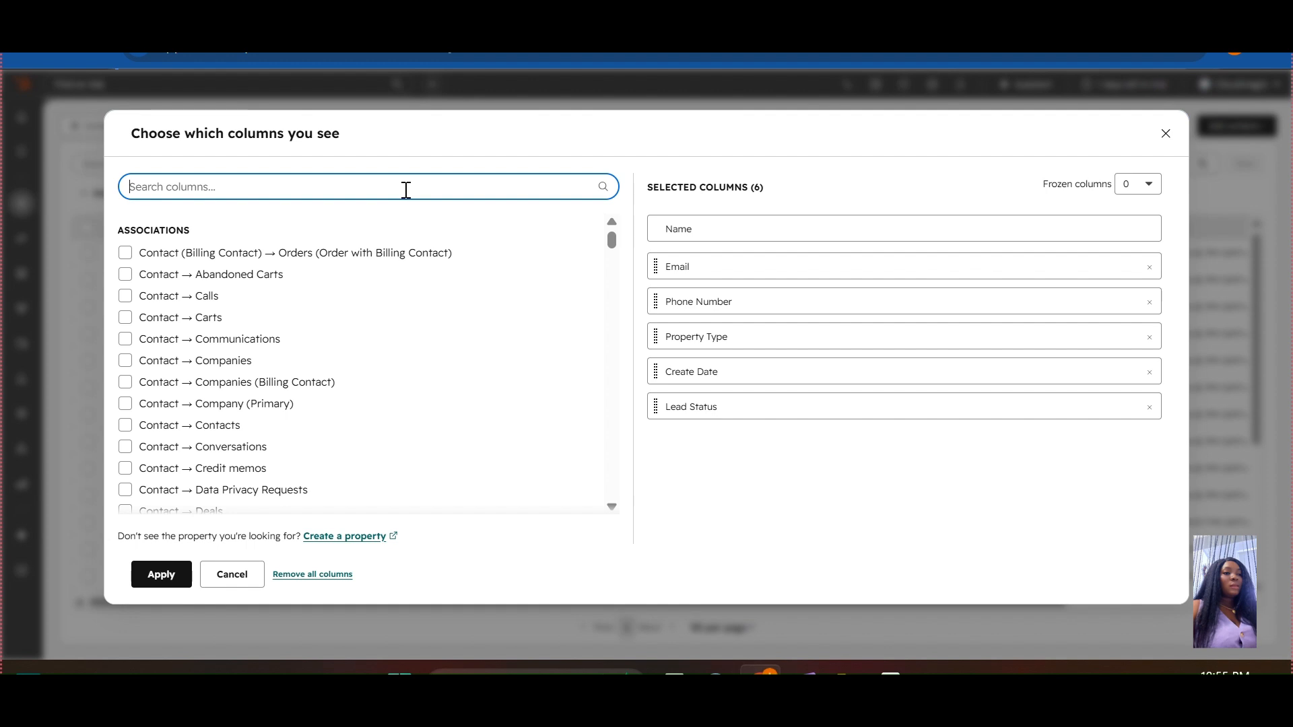
type("ma")
type("rk")
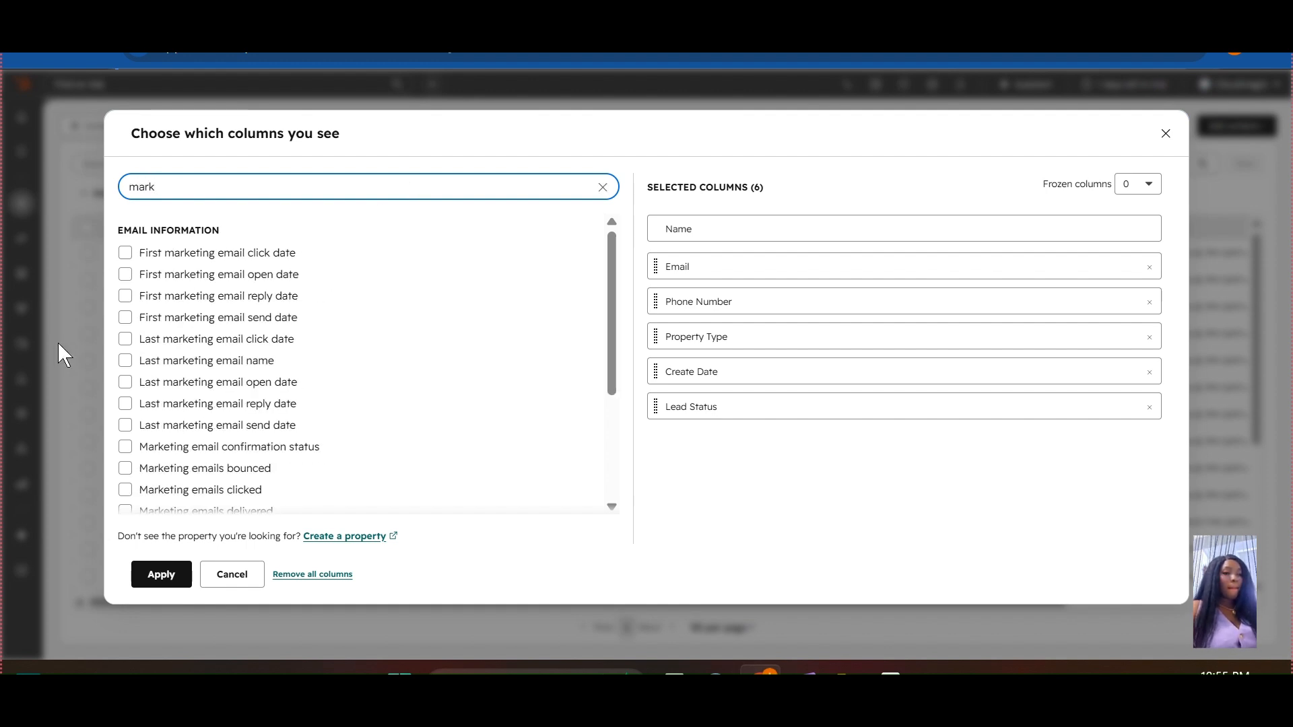
left_click_drag(612, 326, 598, 367)
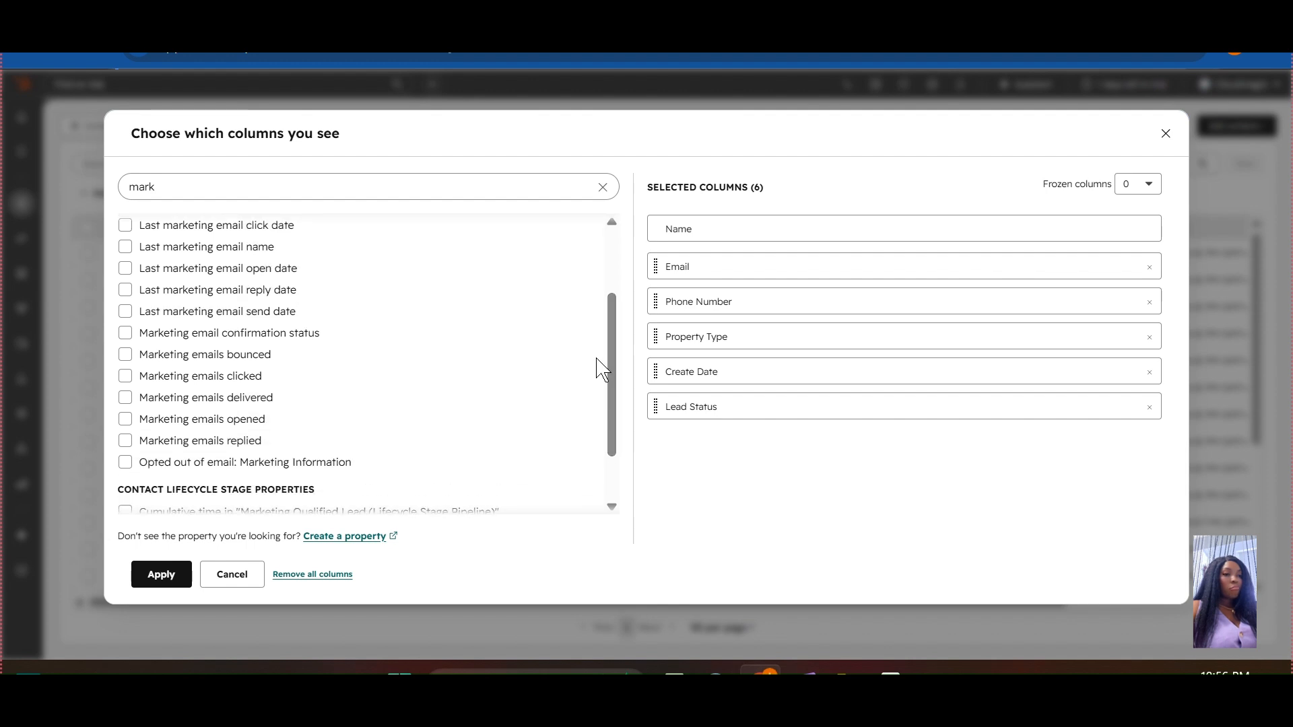
left_click(221, 183)
type("eting ")
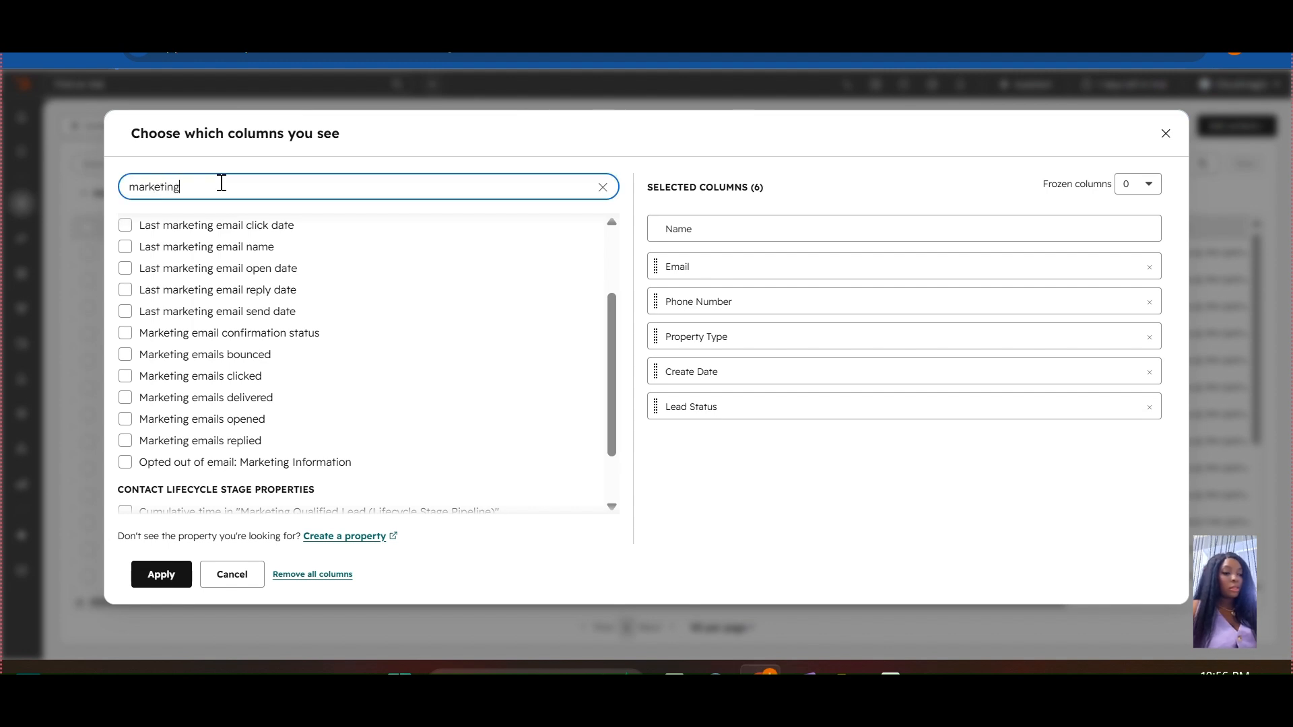
type("co")
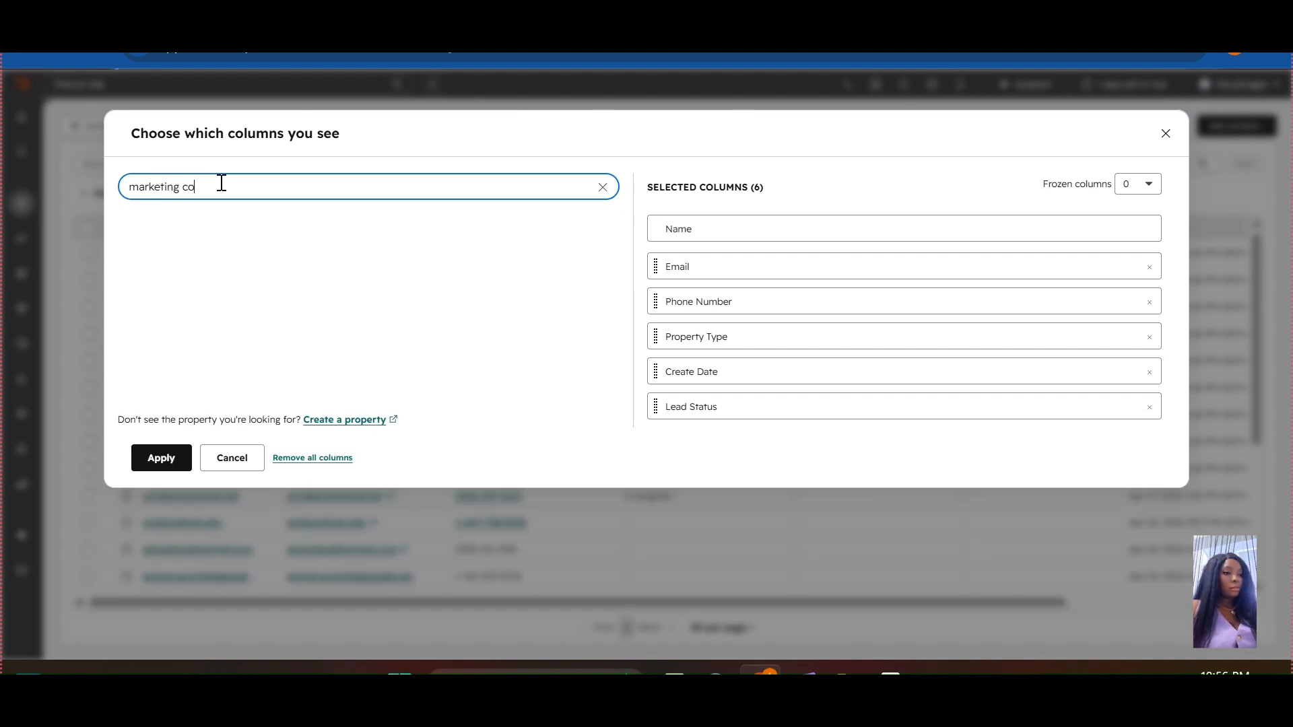
key("BackSpace")
key("BackSpace")
key("BackSpace")
key("BackSpace")
key("BackSpace")
key("BackSpace")
key("BackSpace")
key("BackSpace")
key("BackSpace")
key("BackSpace")
key("BackSpace")
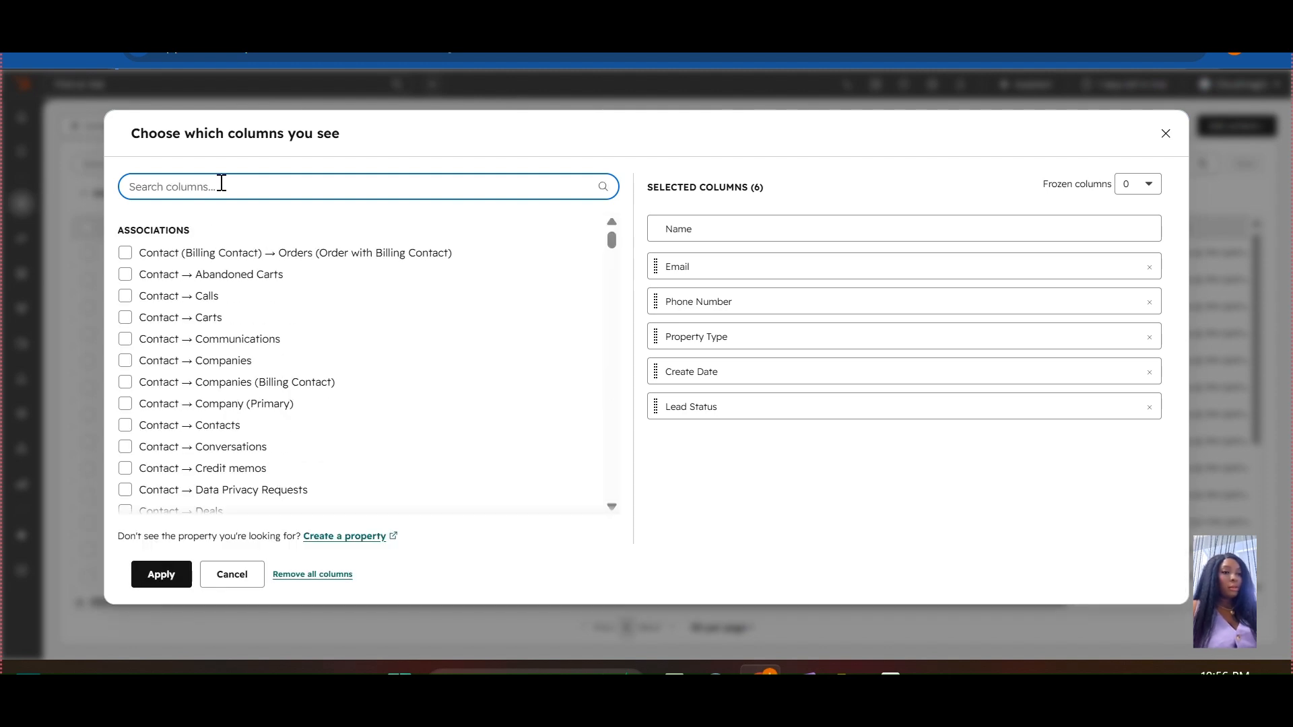
- Add the Contact owner and Record source columns to the Terrace view and apply the column changes
type("own")
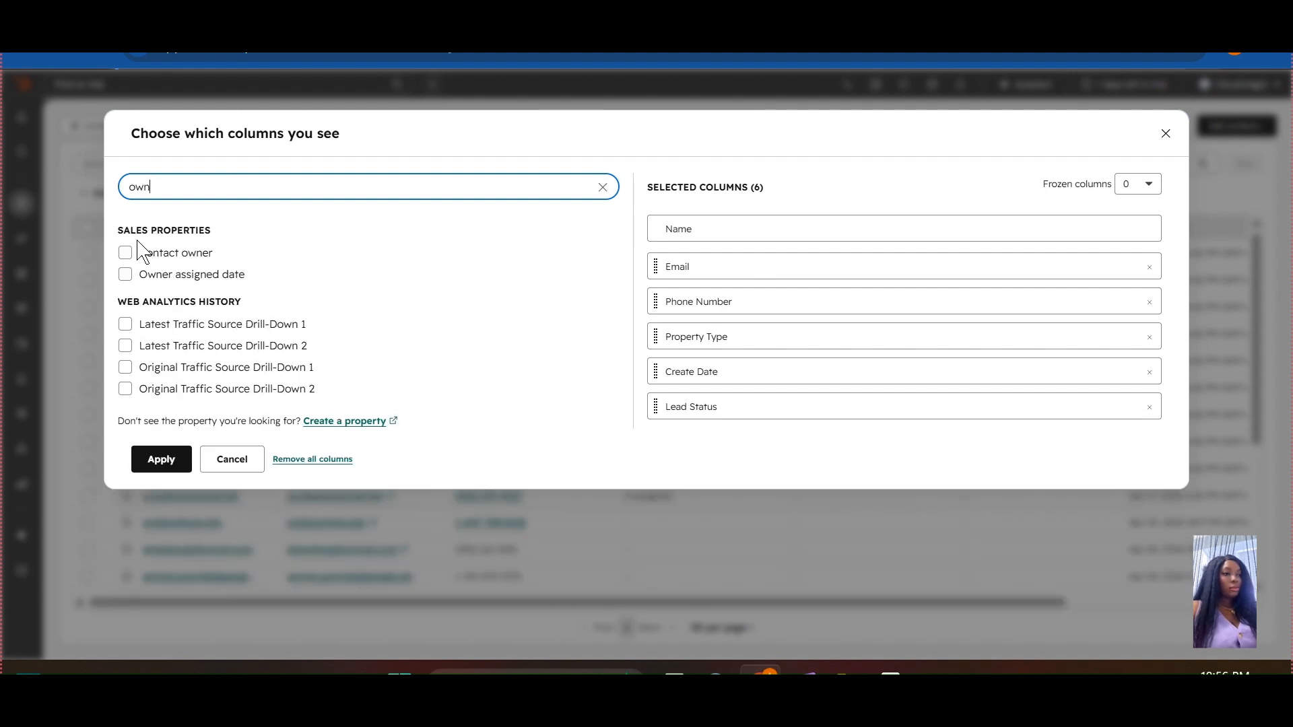
left_click(126, 254)
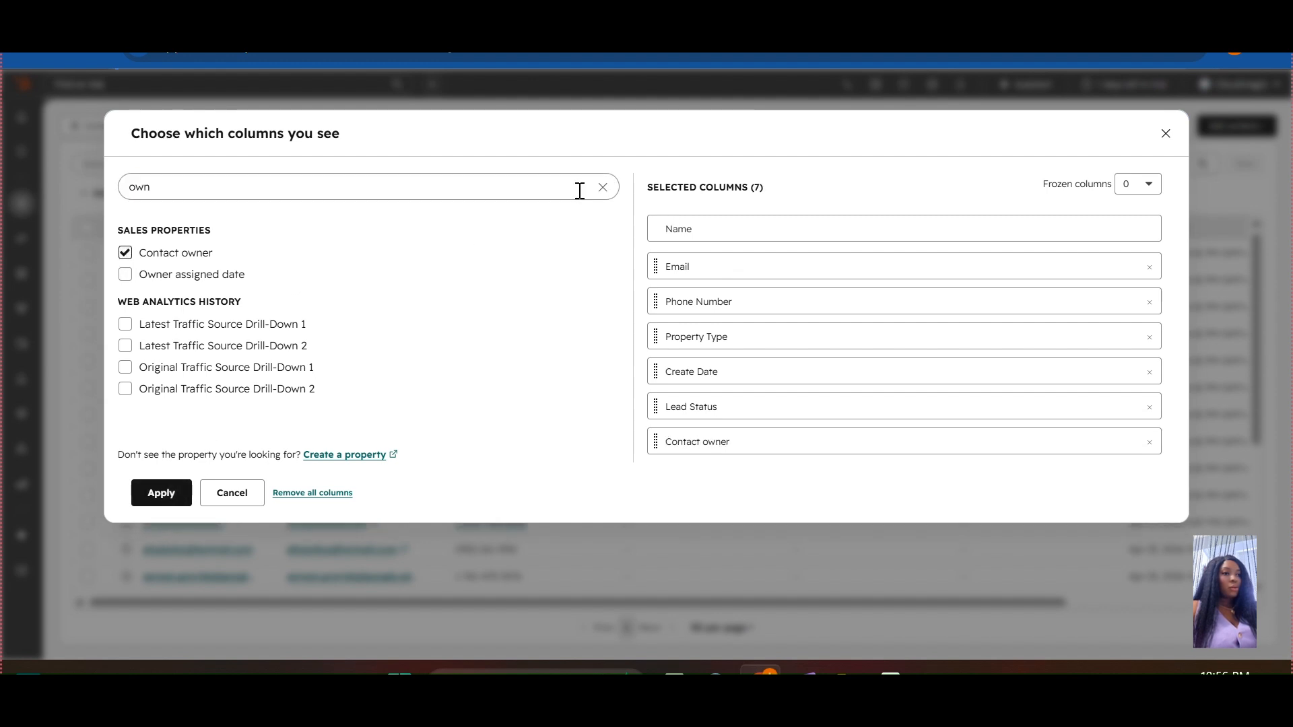
left_click(601, 188)
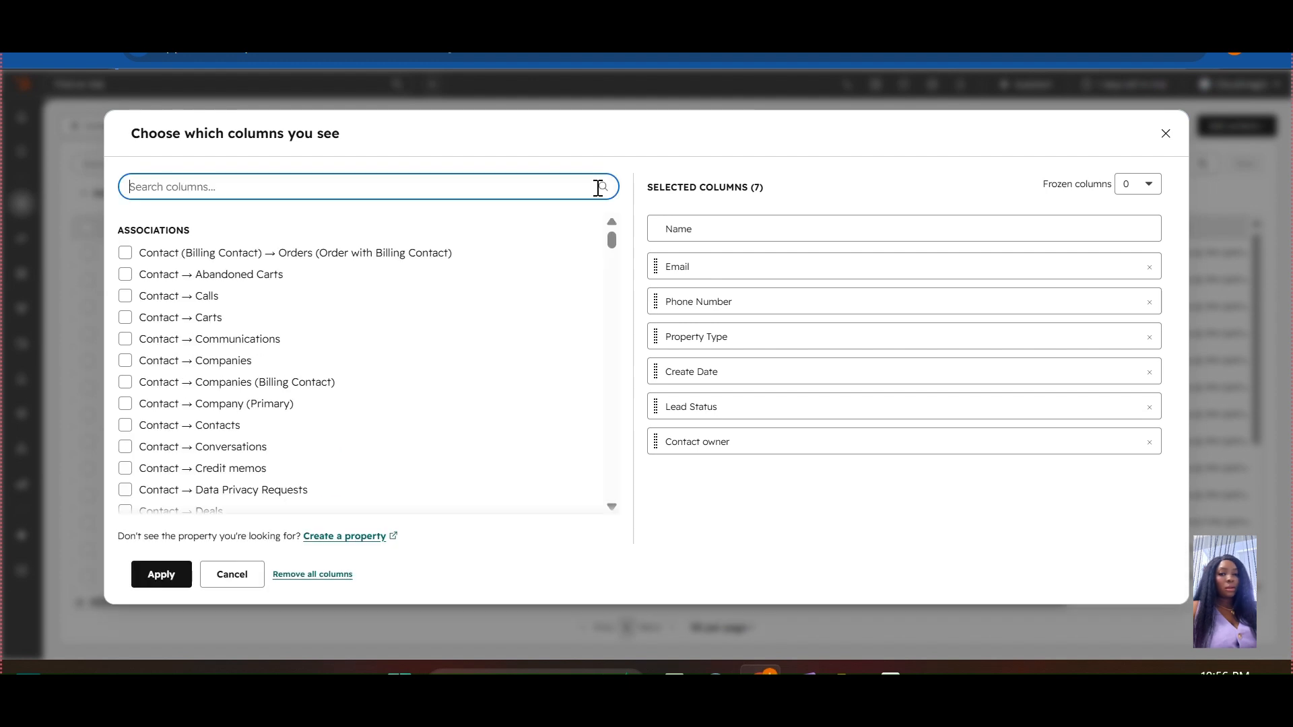
type("re")
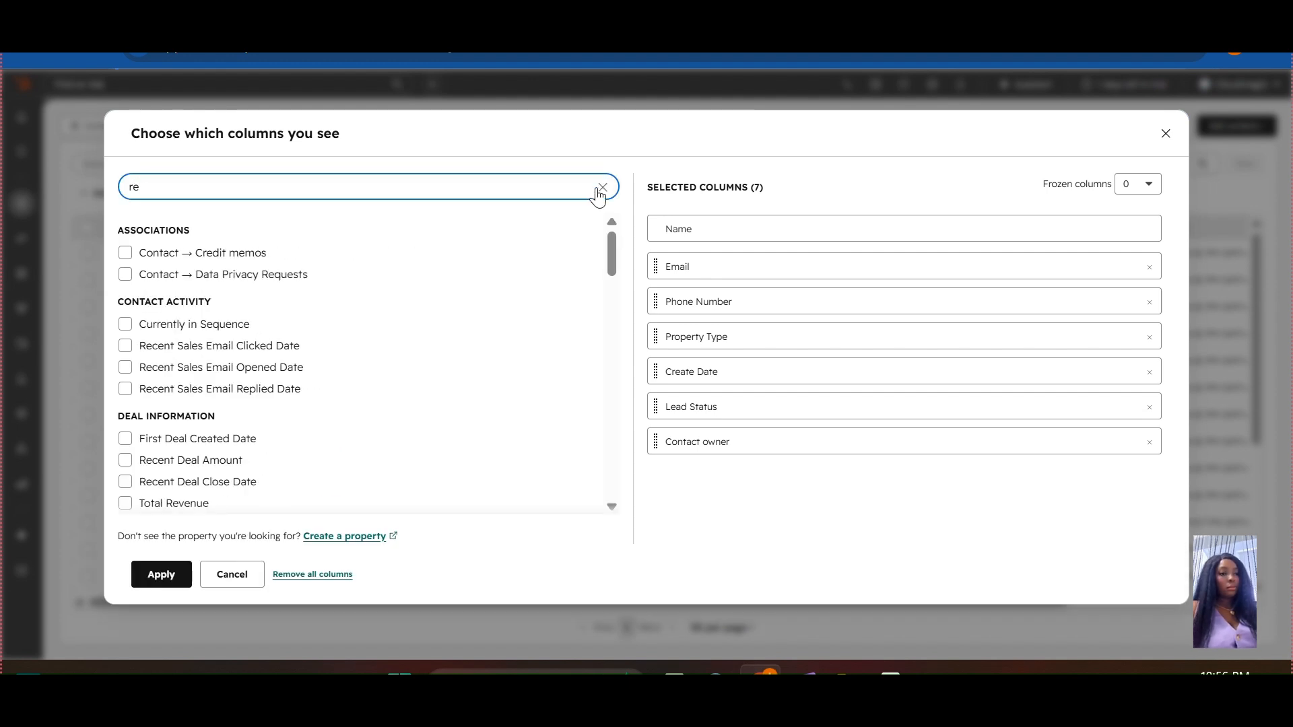
type("c")
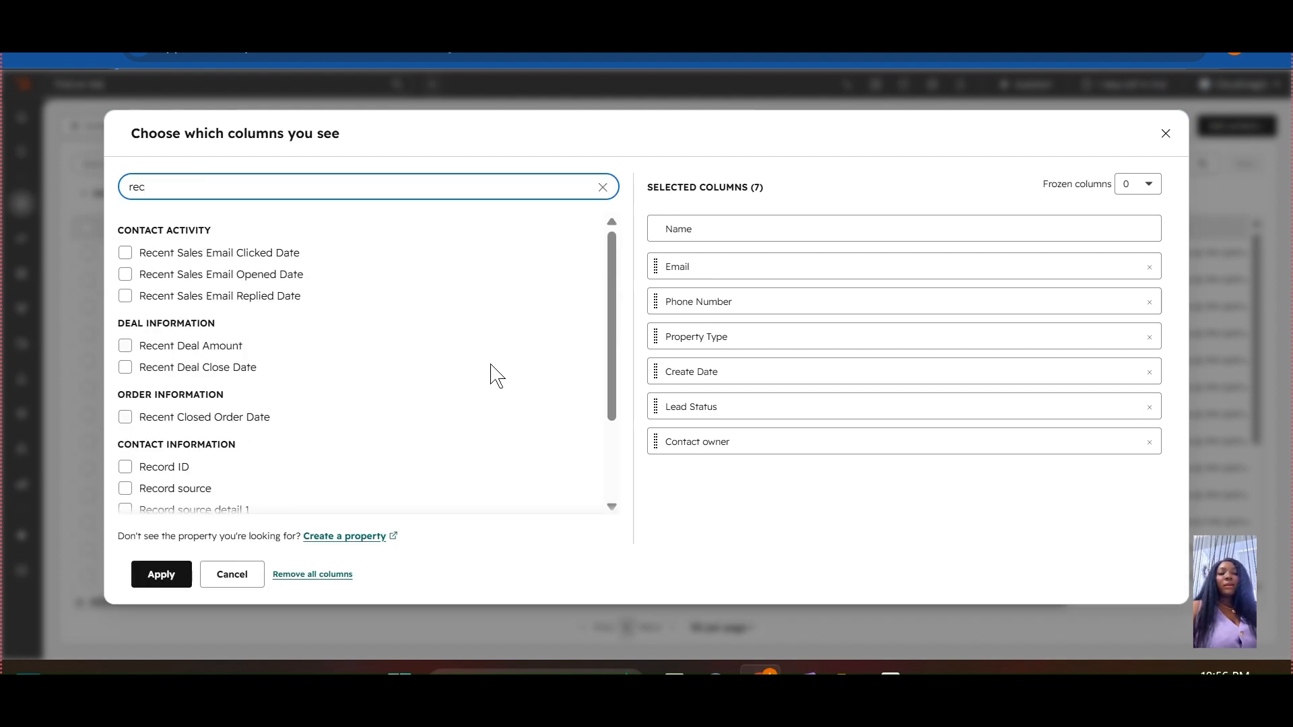
left_click(126, 488)
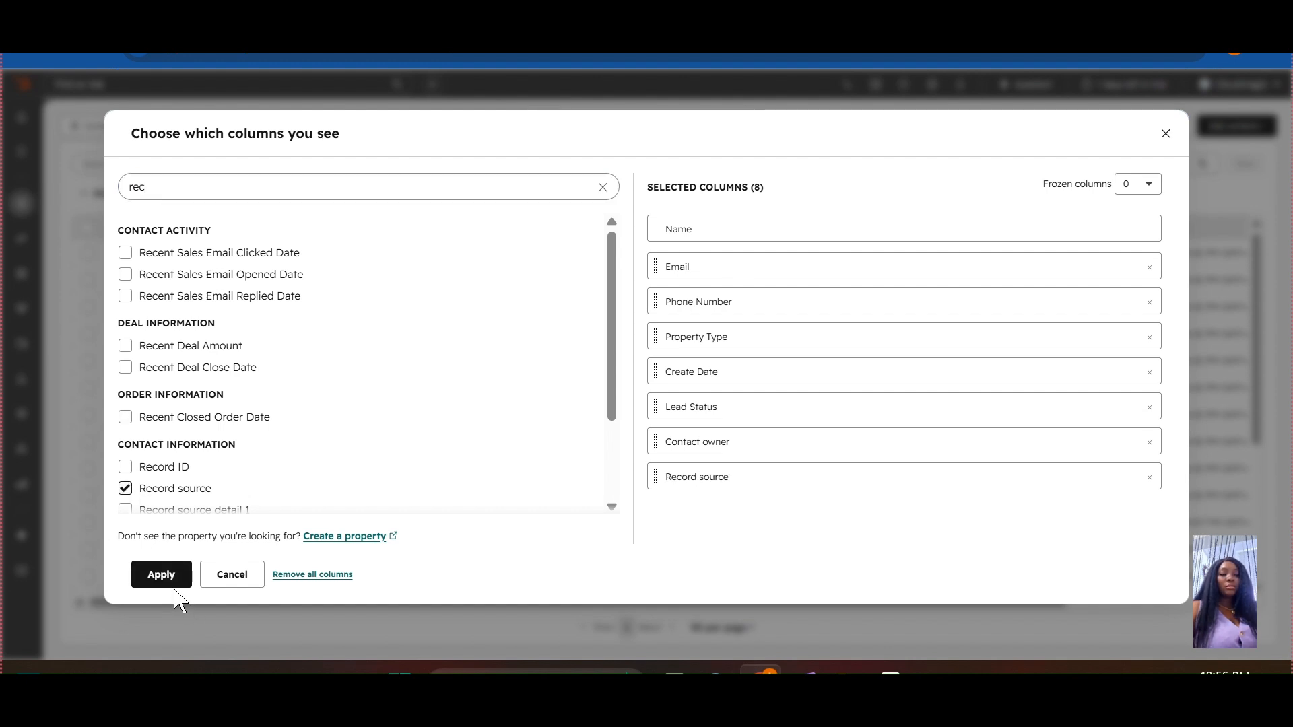
left_click(162, 575)
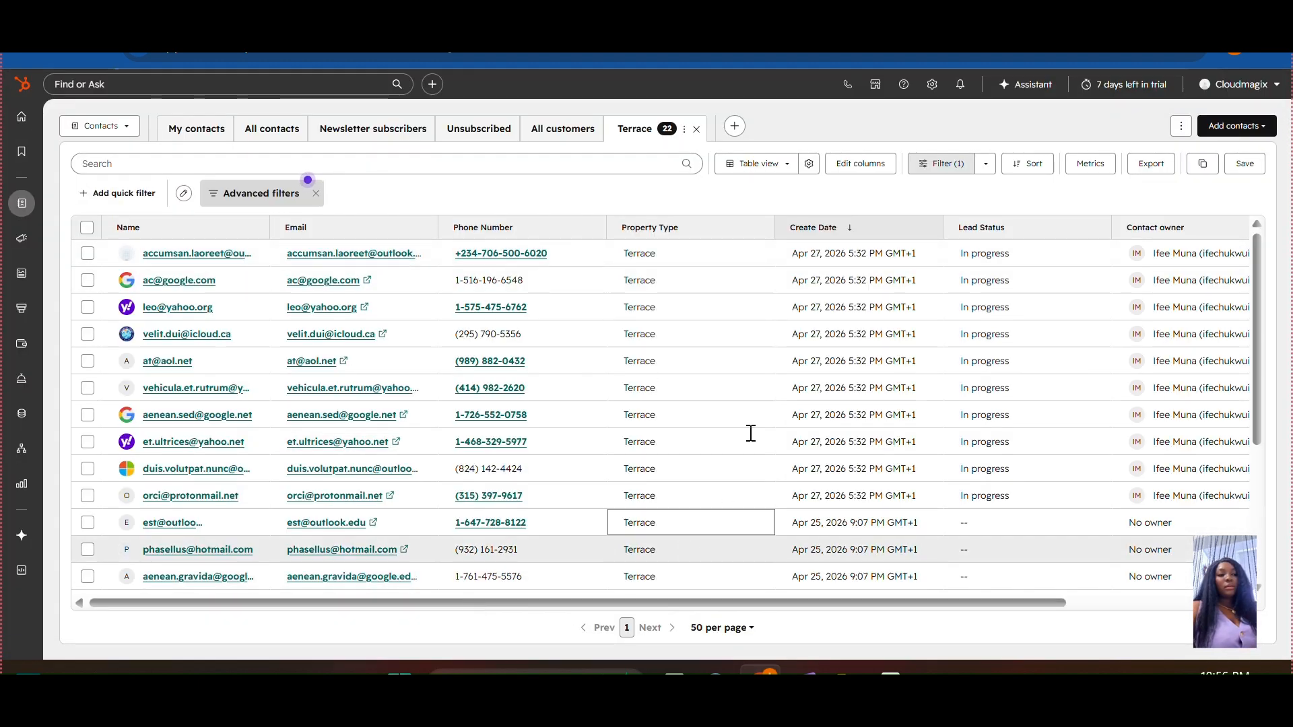
- Narrow the Property Type column in the Terrace view's table
left_click(563, 131)
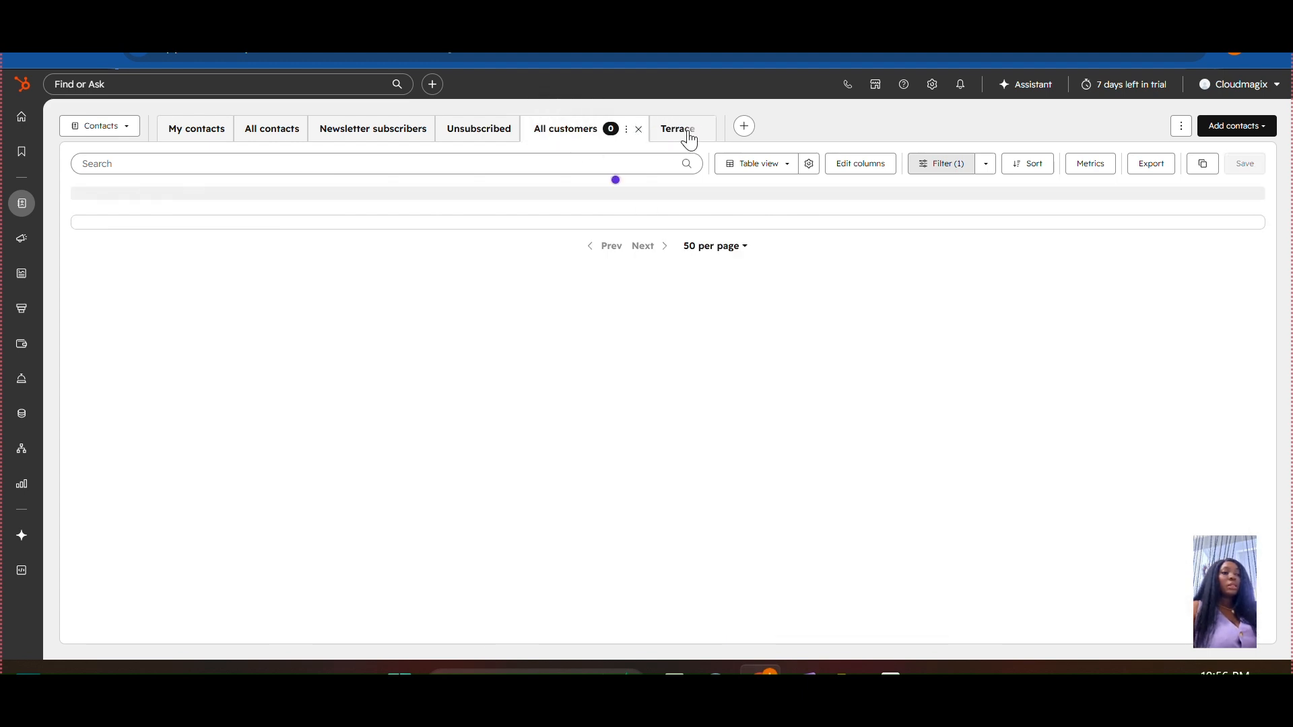
left_click(687, 137)
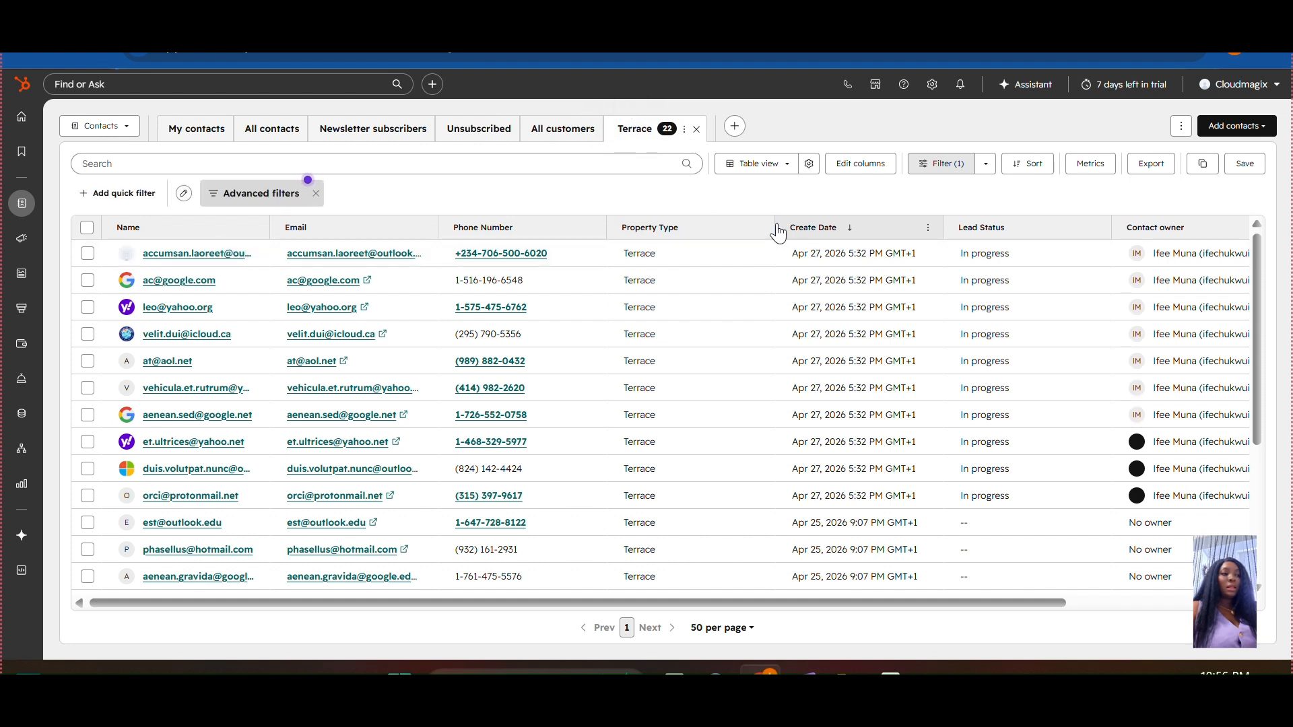
left_click_drag(774, 227, 737, 227)
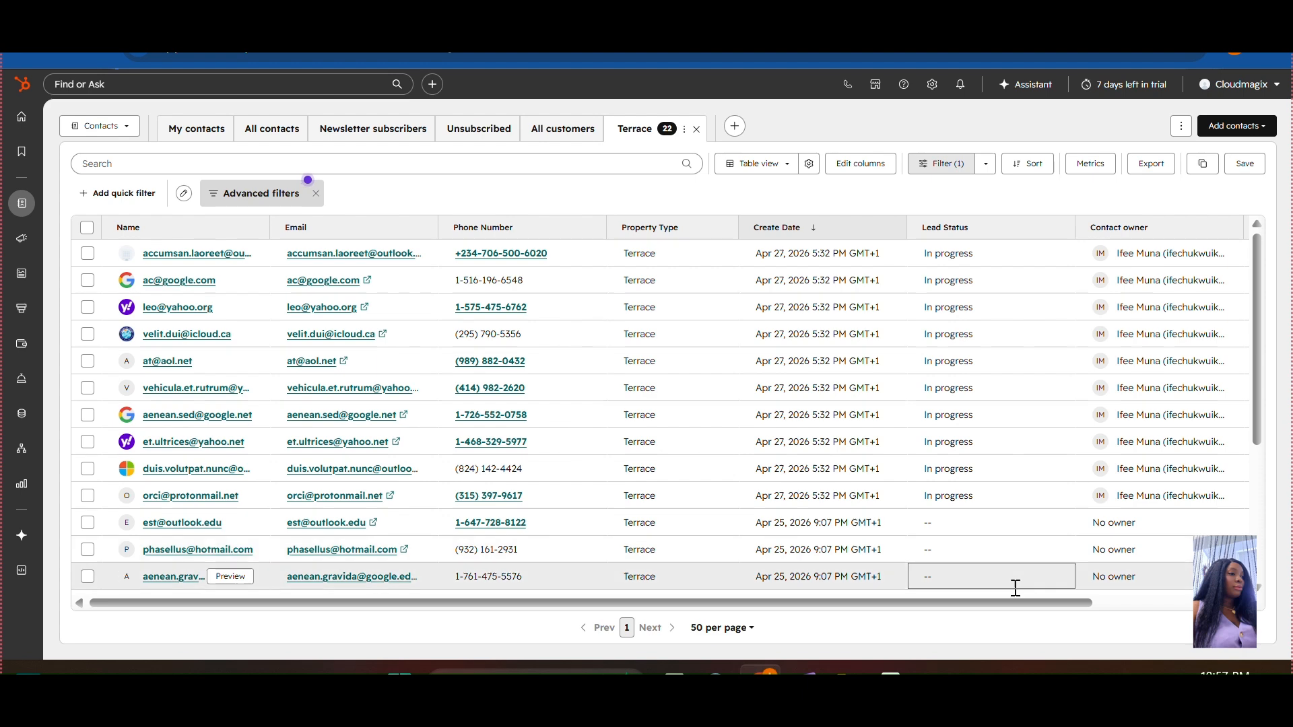
- Review the Terrace view's contact rows and its advanced filter, and save the view's changes
left_click_drag(1019, 603, 829, 579)
left_click_drag(1256, 290, 1258, 428)
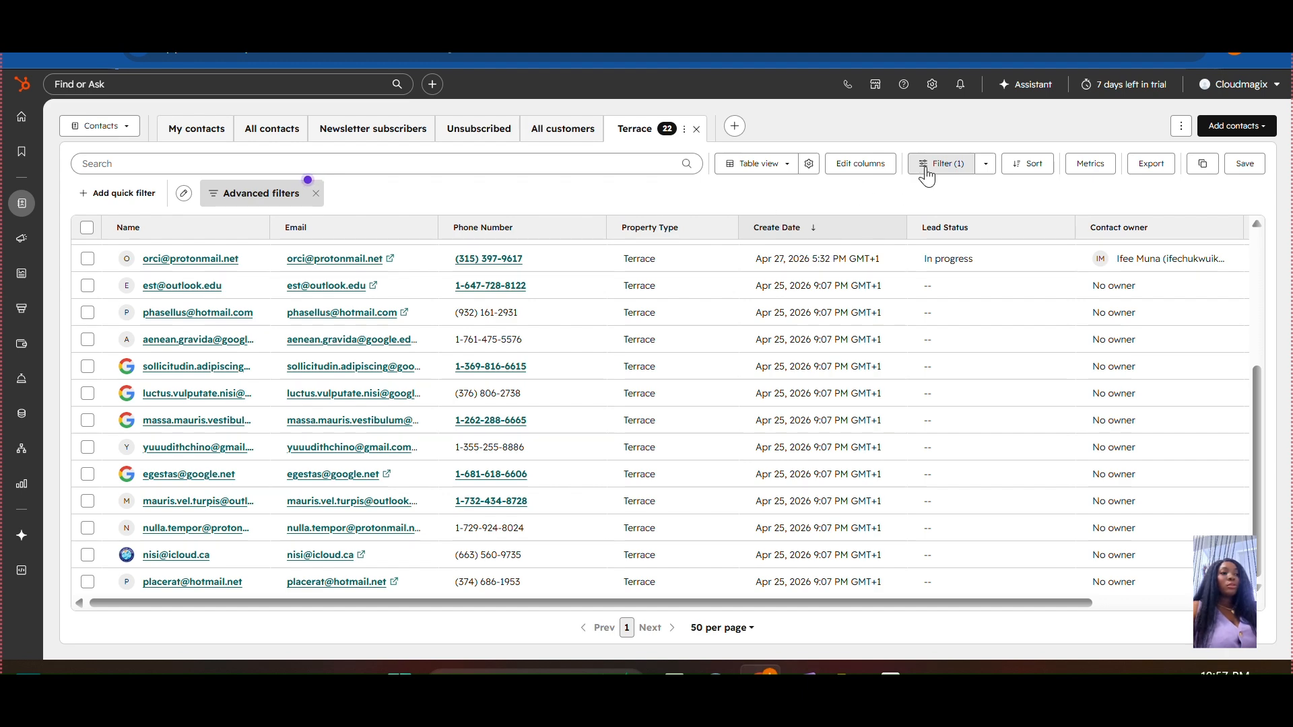
left_click(244, 202)
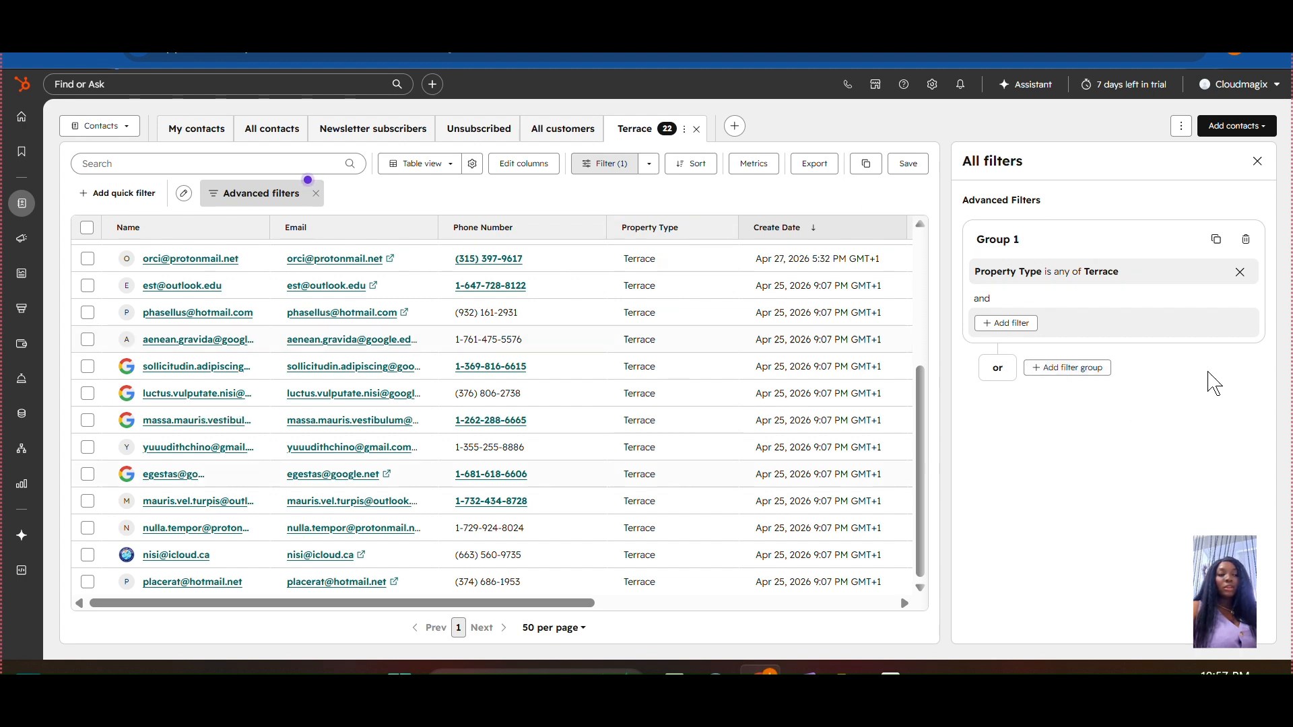
left_click(1258, 161)
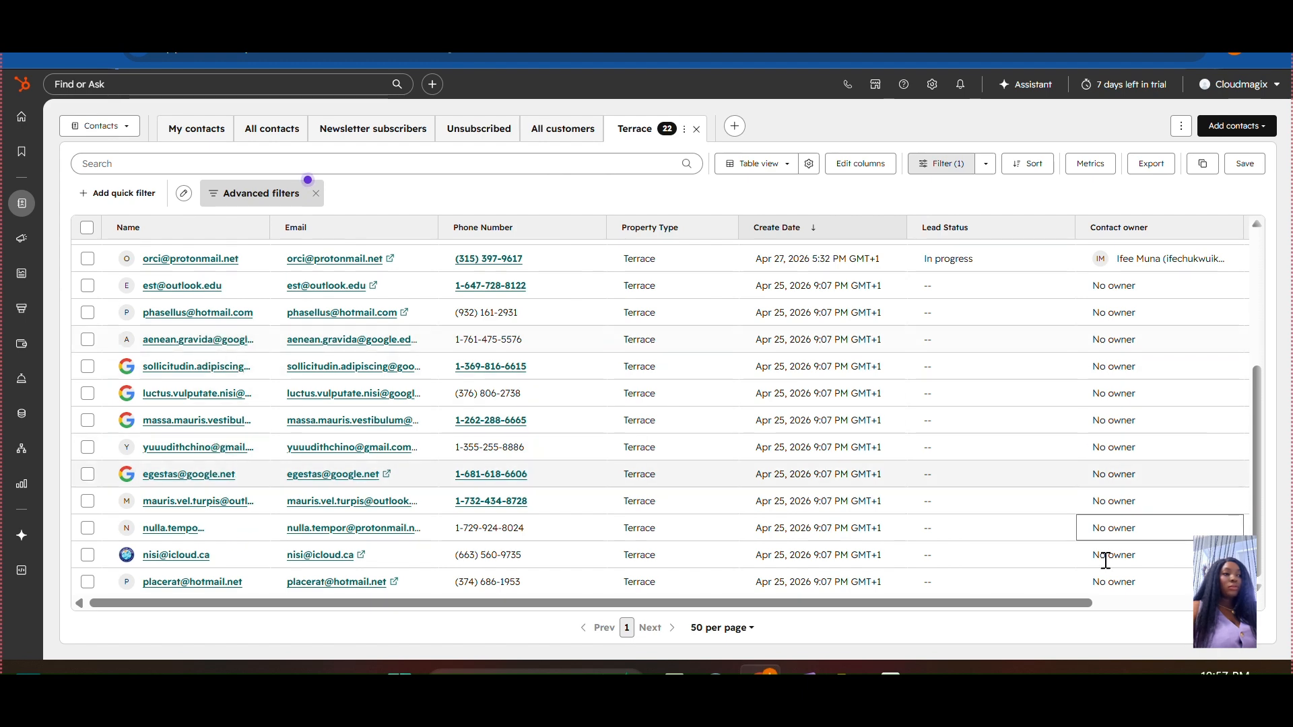
left_click_drag(1020, 601, 697, 616)
scroll(1243, 454, "up", 5)
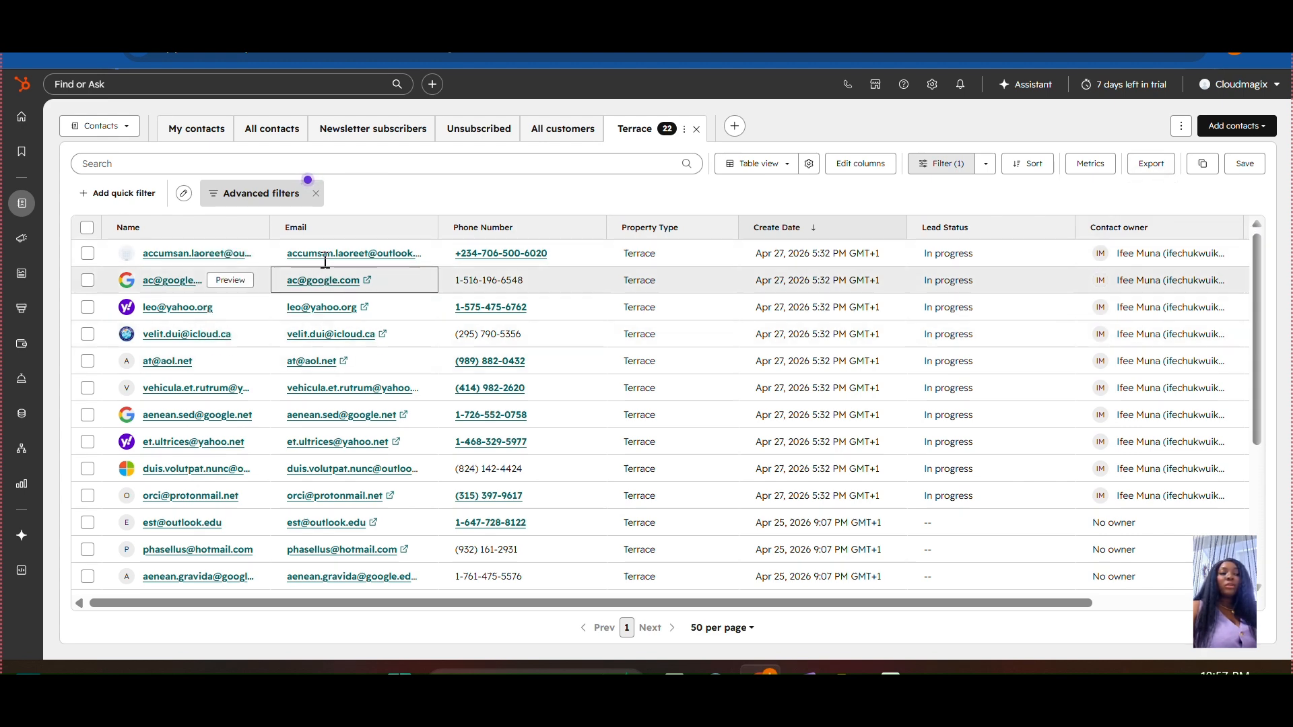
left_click(1246, 164)
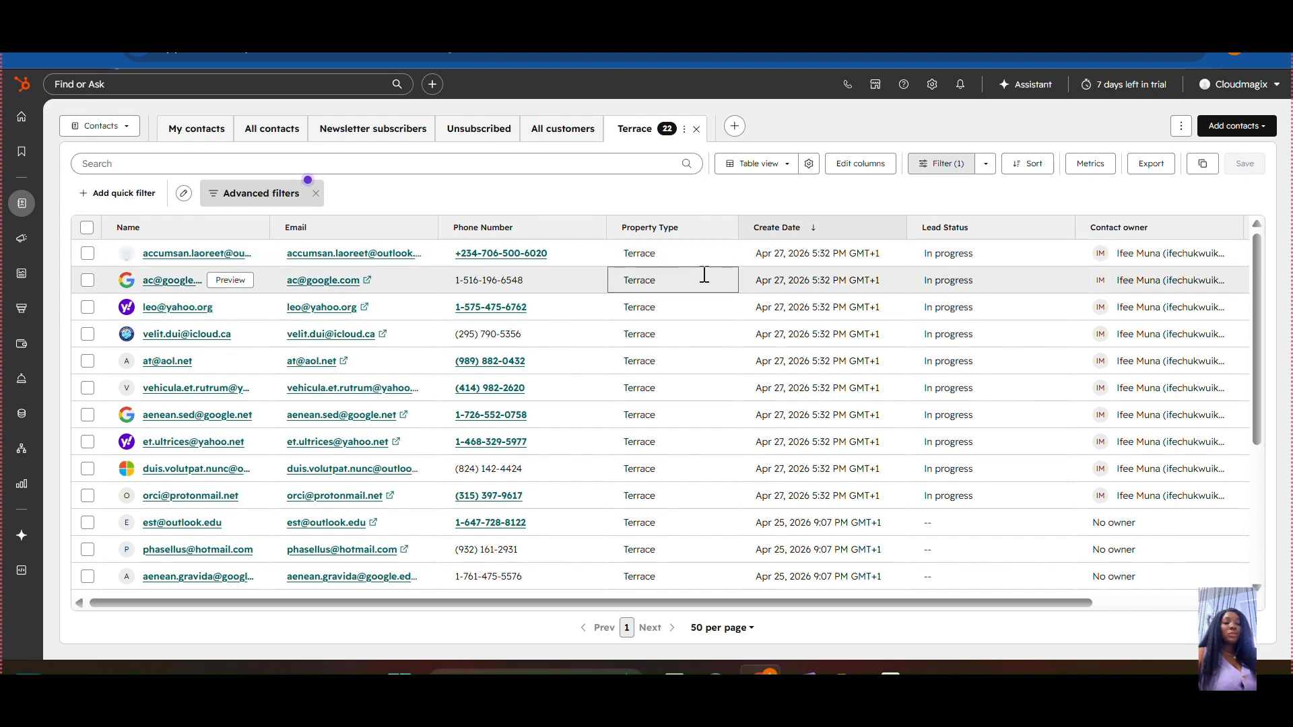
- Set the Terrace table's pagination to 25 per page in the table settings
left_click(811, 170)
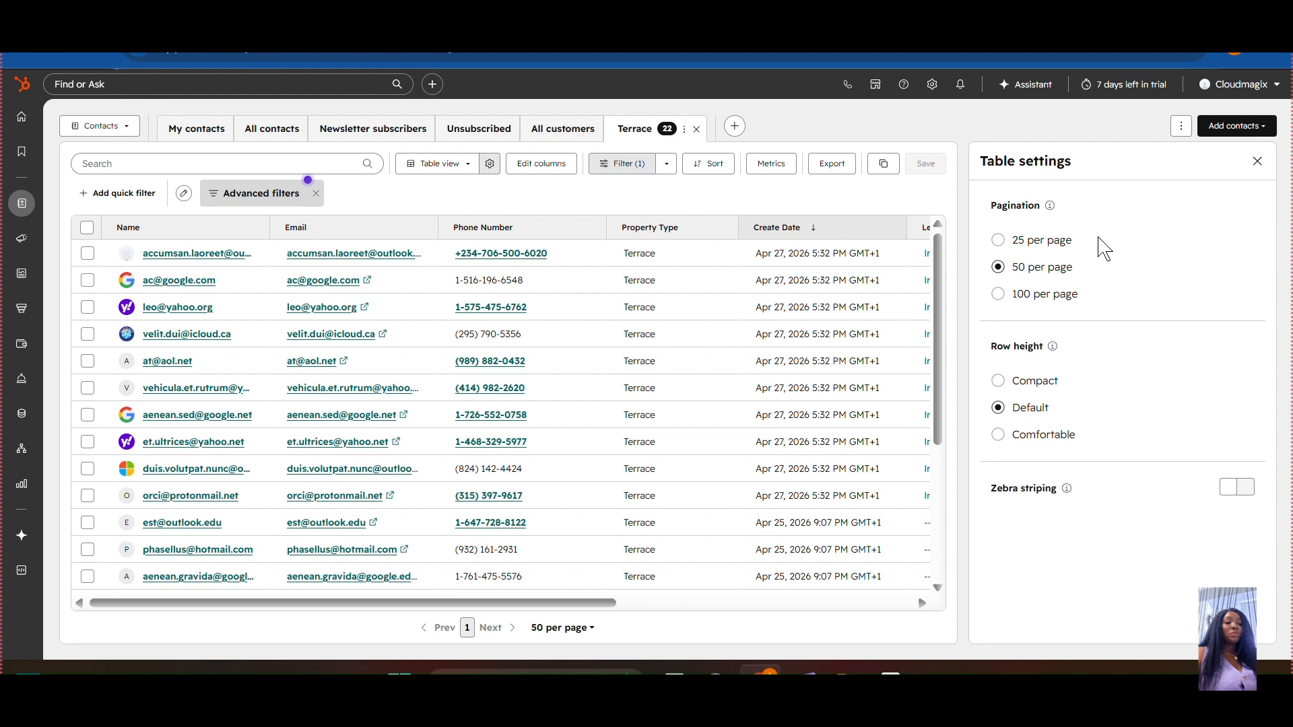
left_click(999, 241)
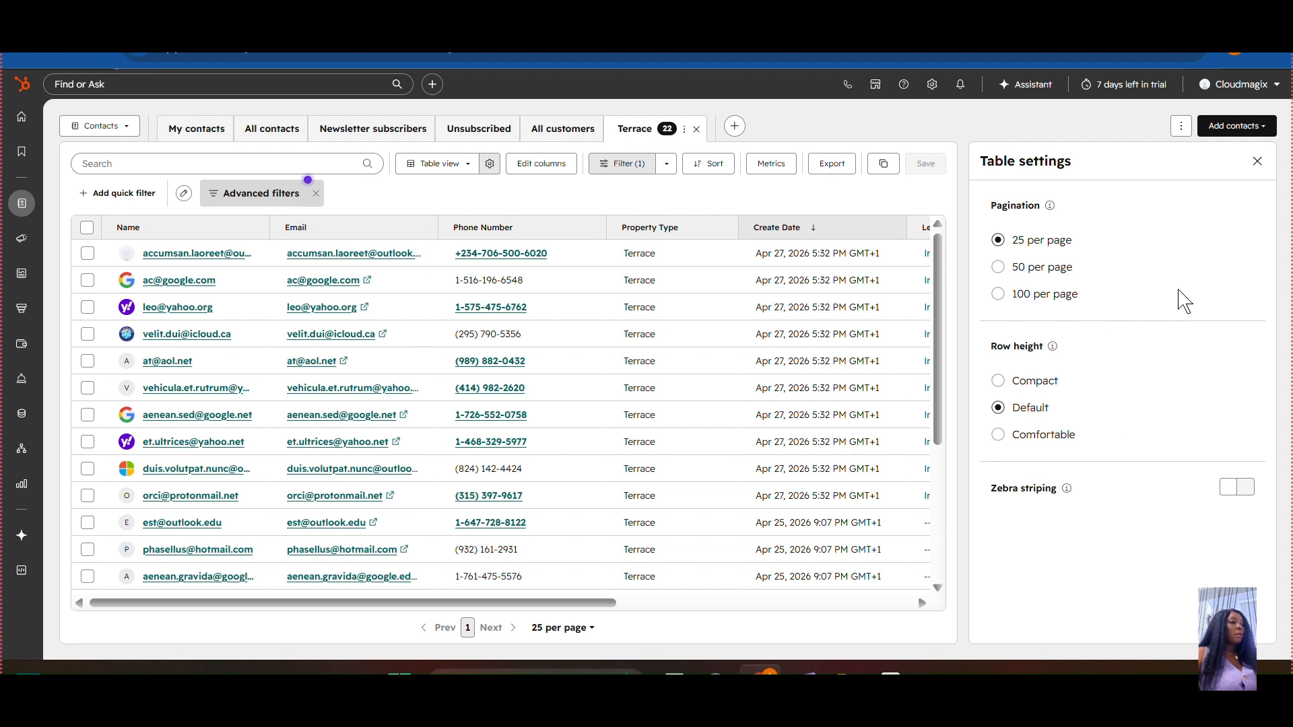
left_click(1258, 162)
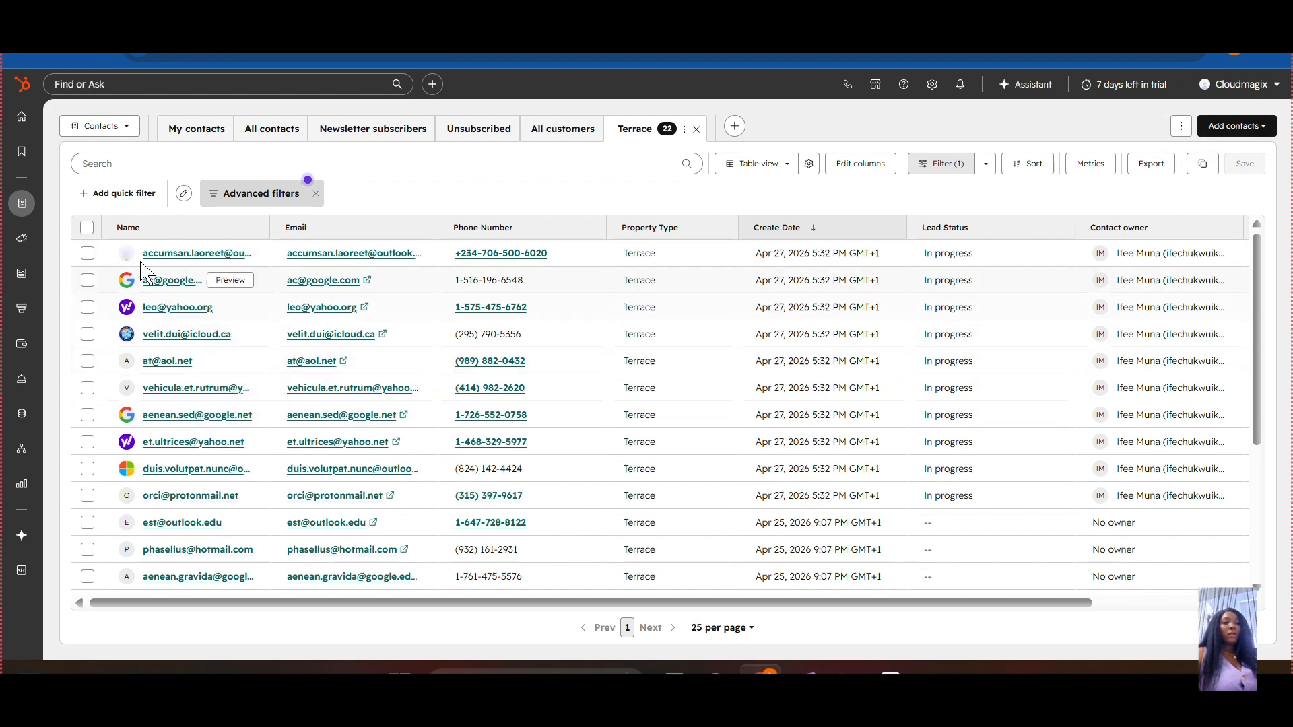
- Select all contacts in the Terrace view and set the table to 50 per page
left_click(87, 229)
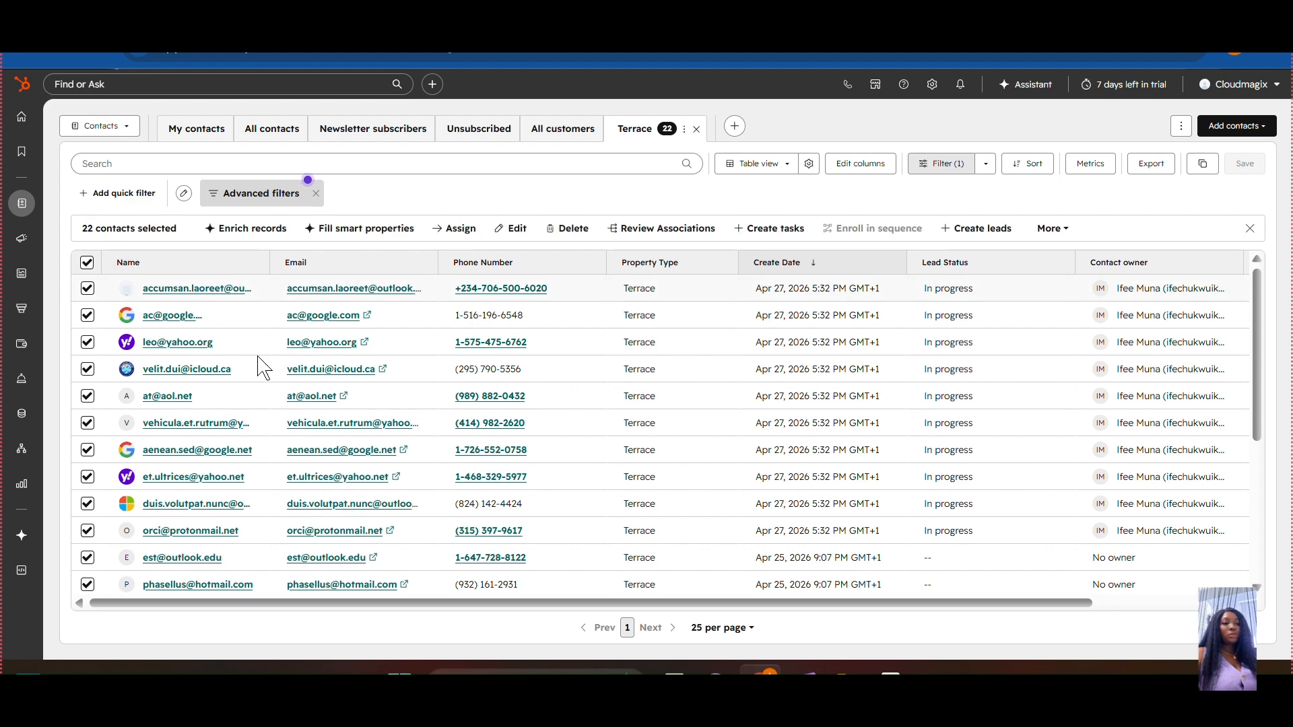
left_click_drag(1258, 323, 736, 624)
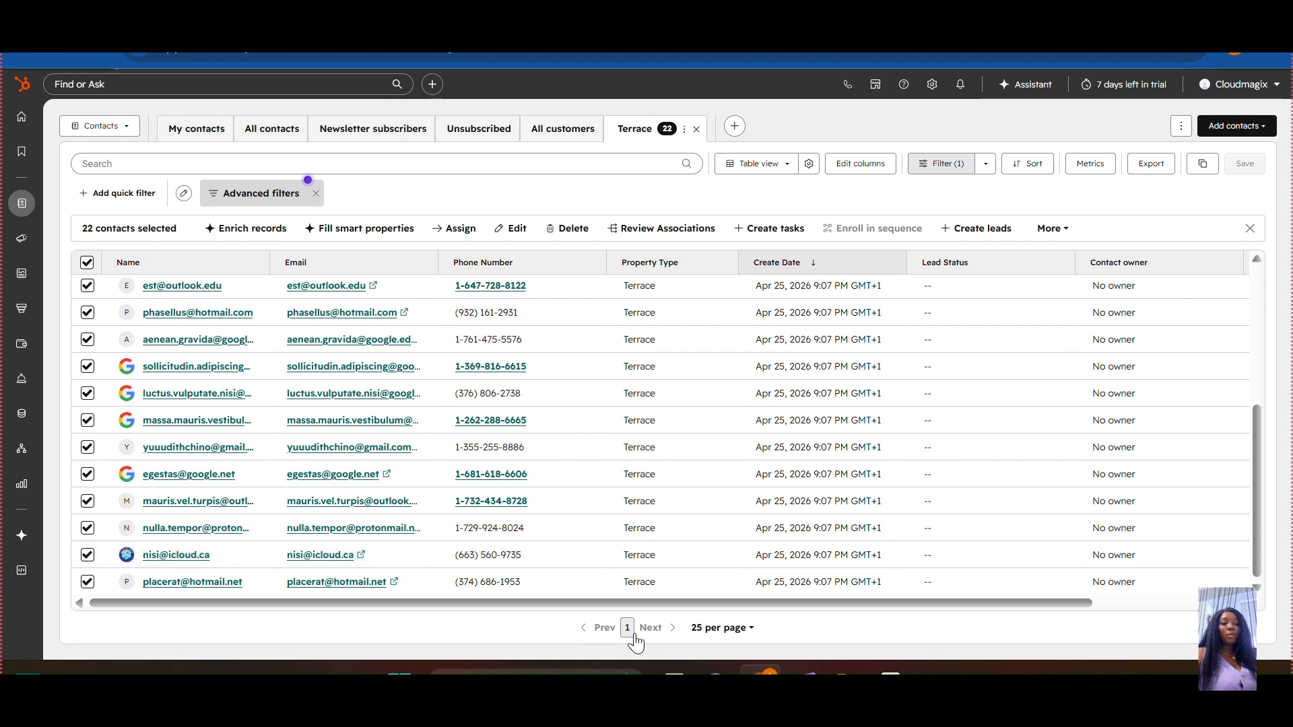
left_click(737, 630)
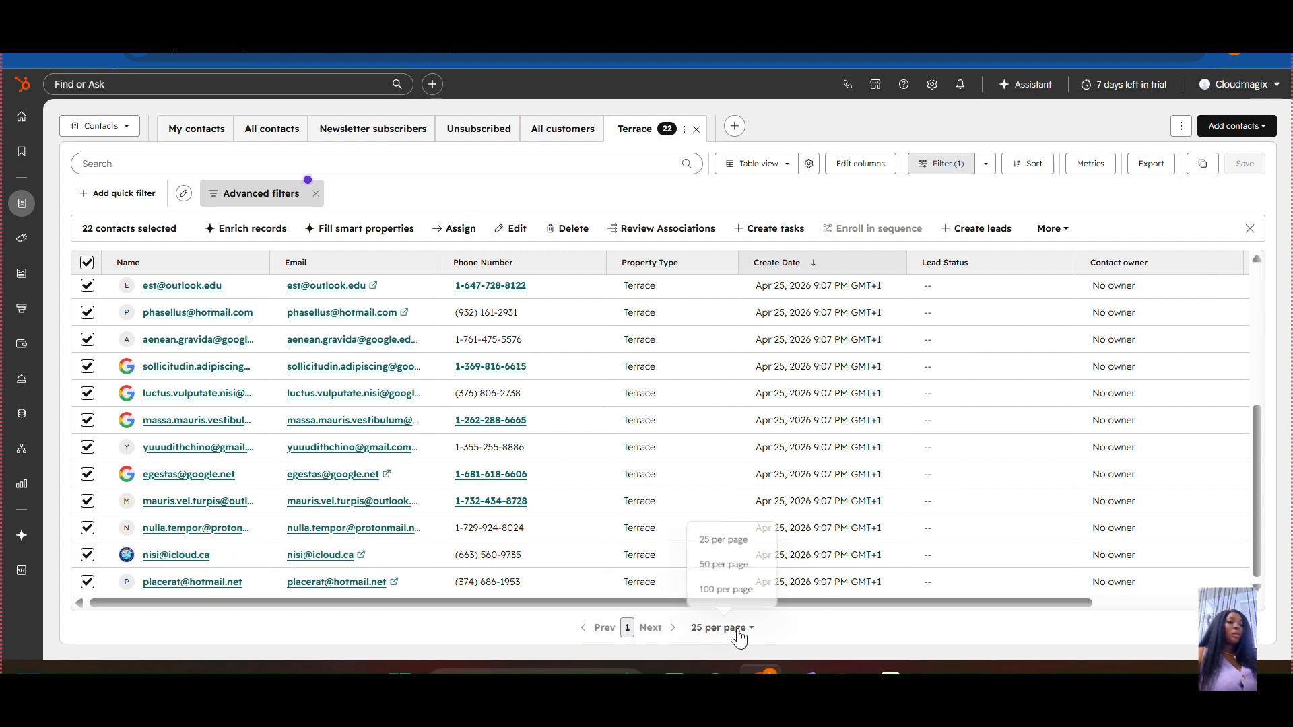
left_click(728, 564)
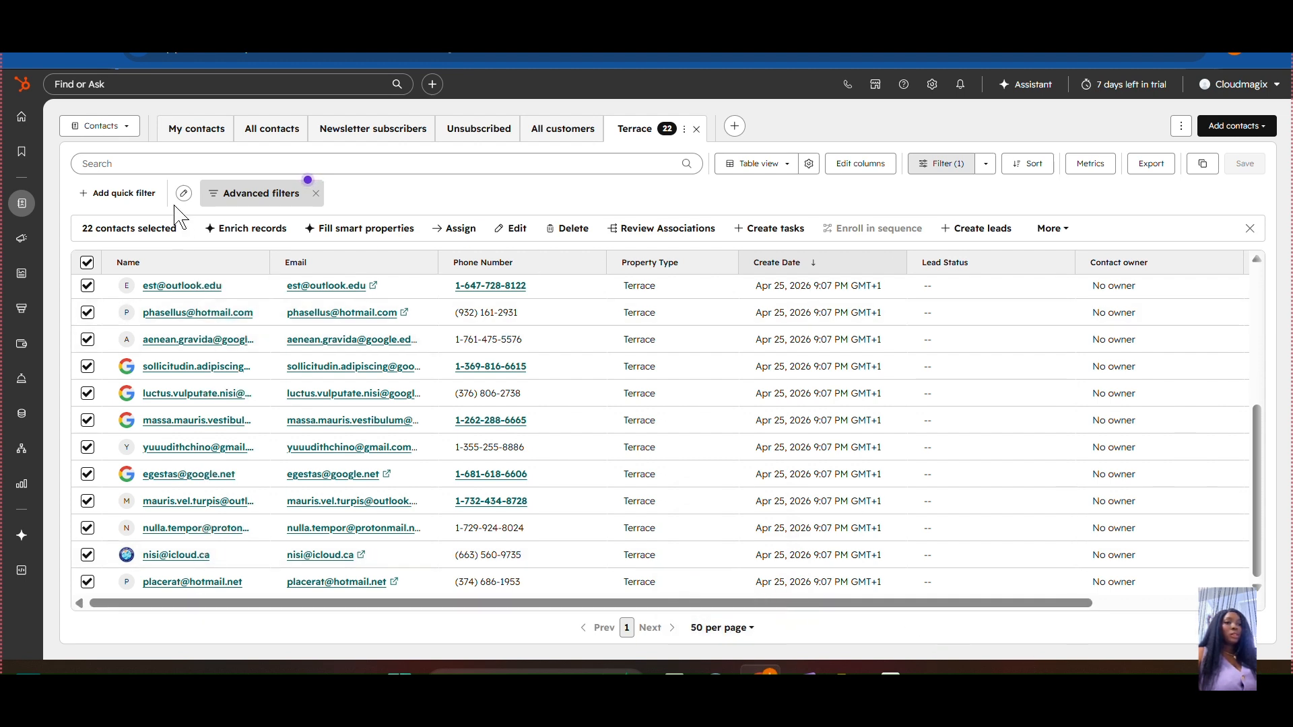
- Clear the selection of all contacts and return to the first rows of the Terrace table
left_click(87, 264)
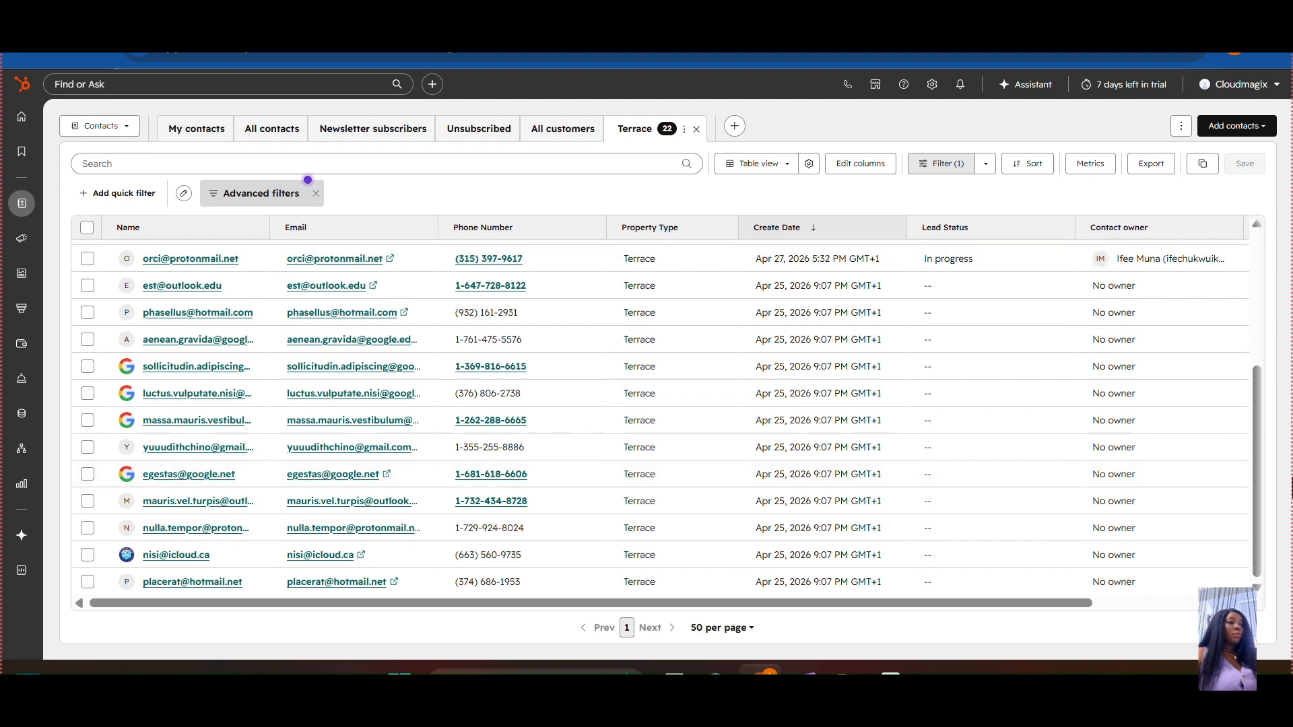
left_click_drag(1253, 463, 1250, 174)
left_click(1039, 203)
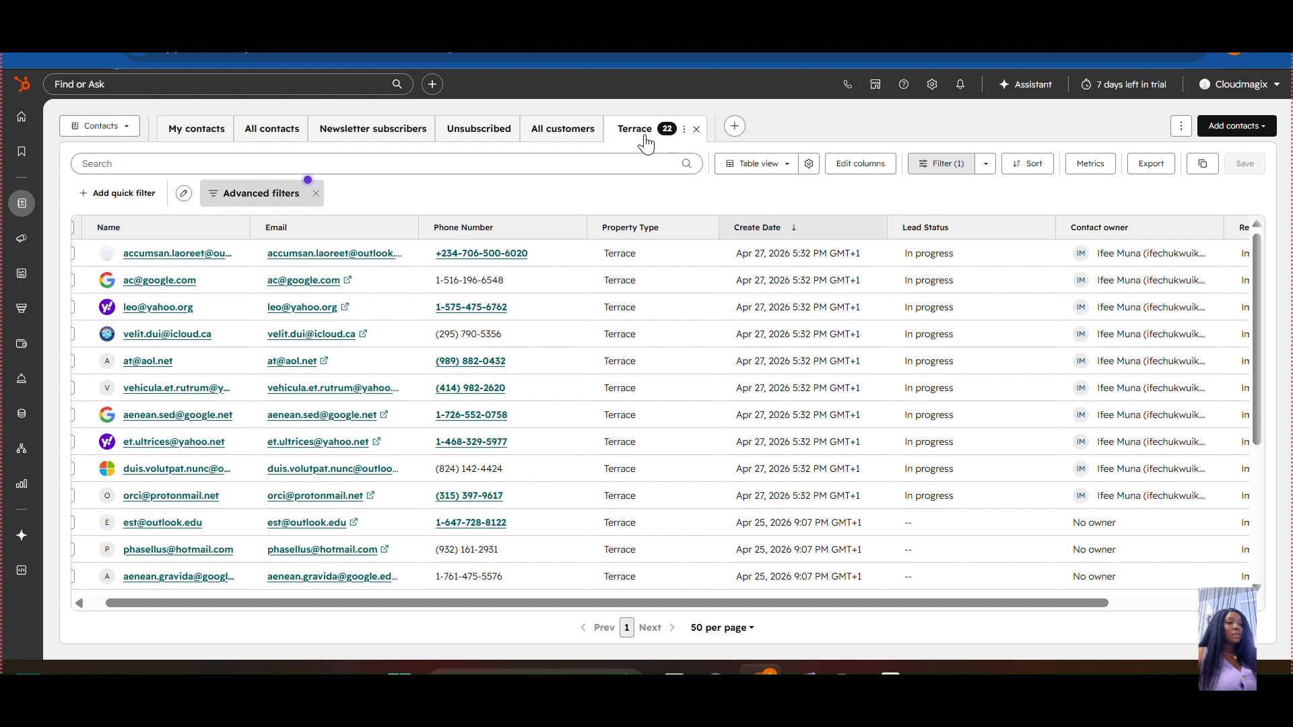
- Examine the Terrace view's Private, Everyone and Custom sharing options, including the add-user and add-team choices, and cancel the sharing dialog
left_click(685, 130)
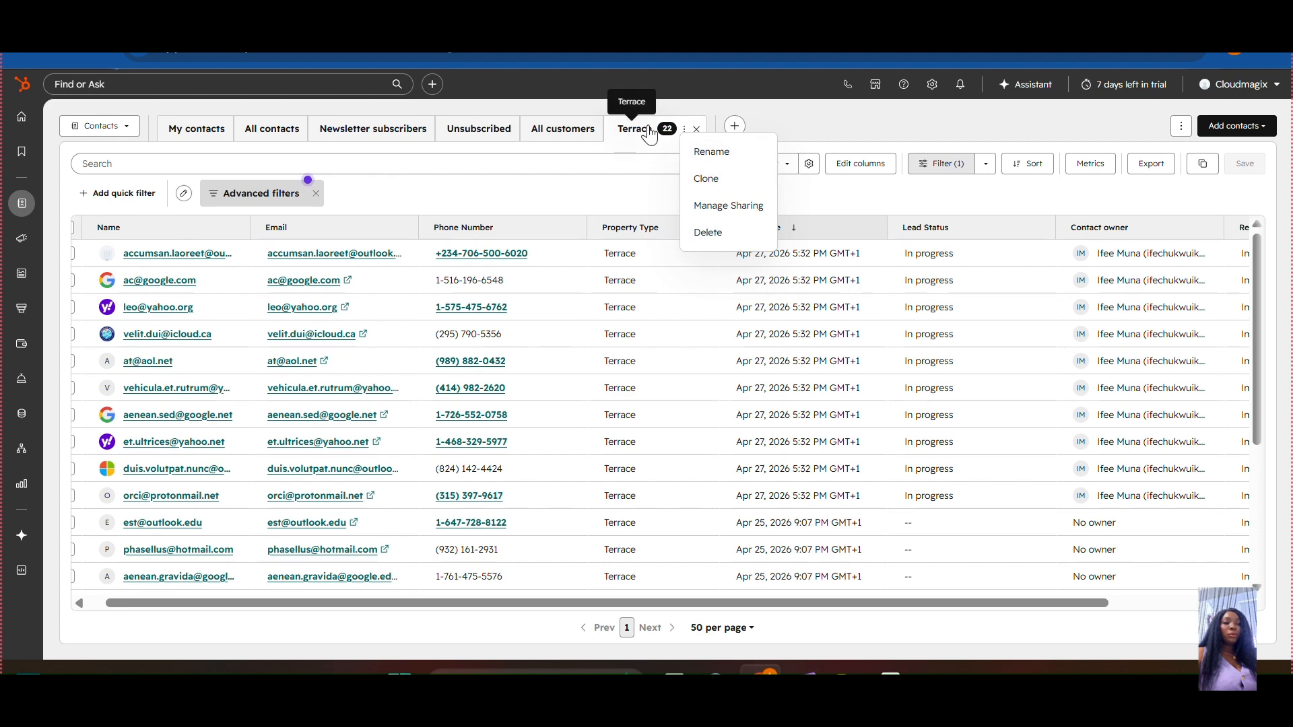
left_click(739, 208)
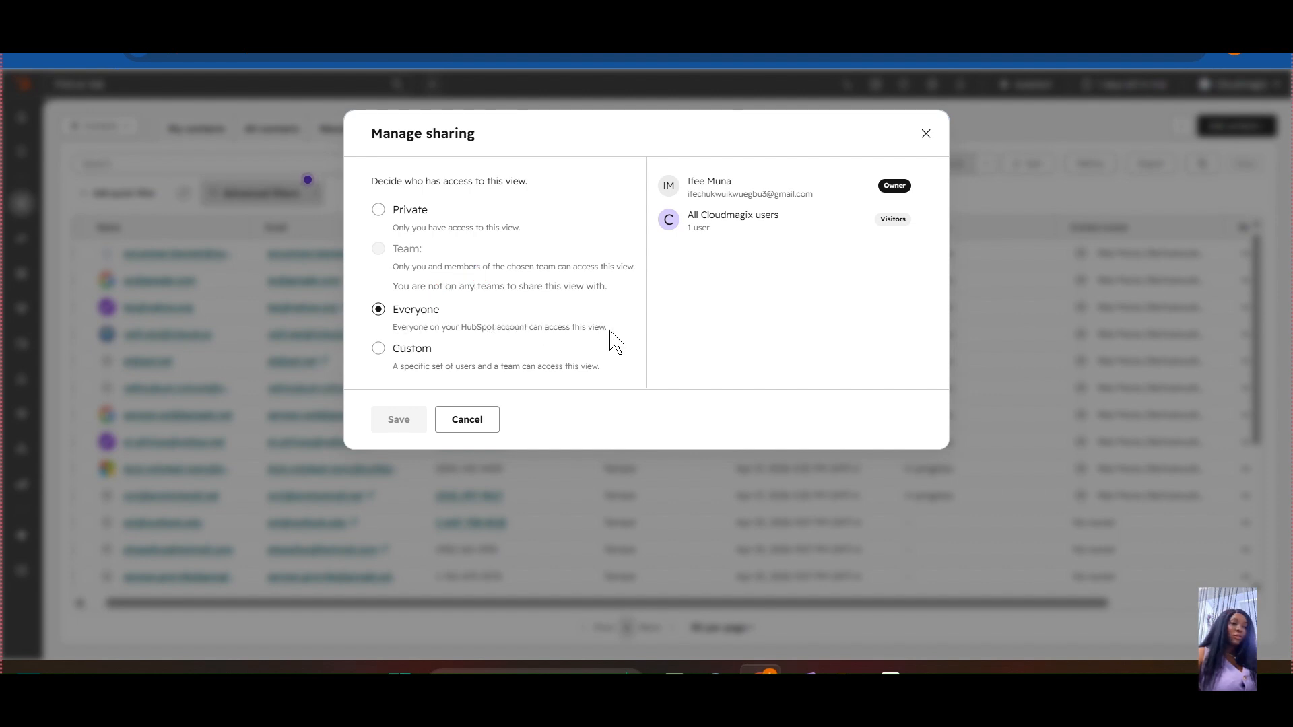
left_click(397, 221)
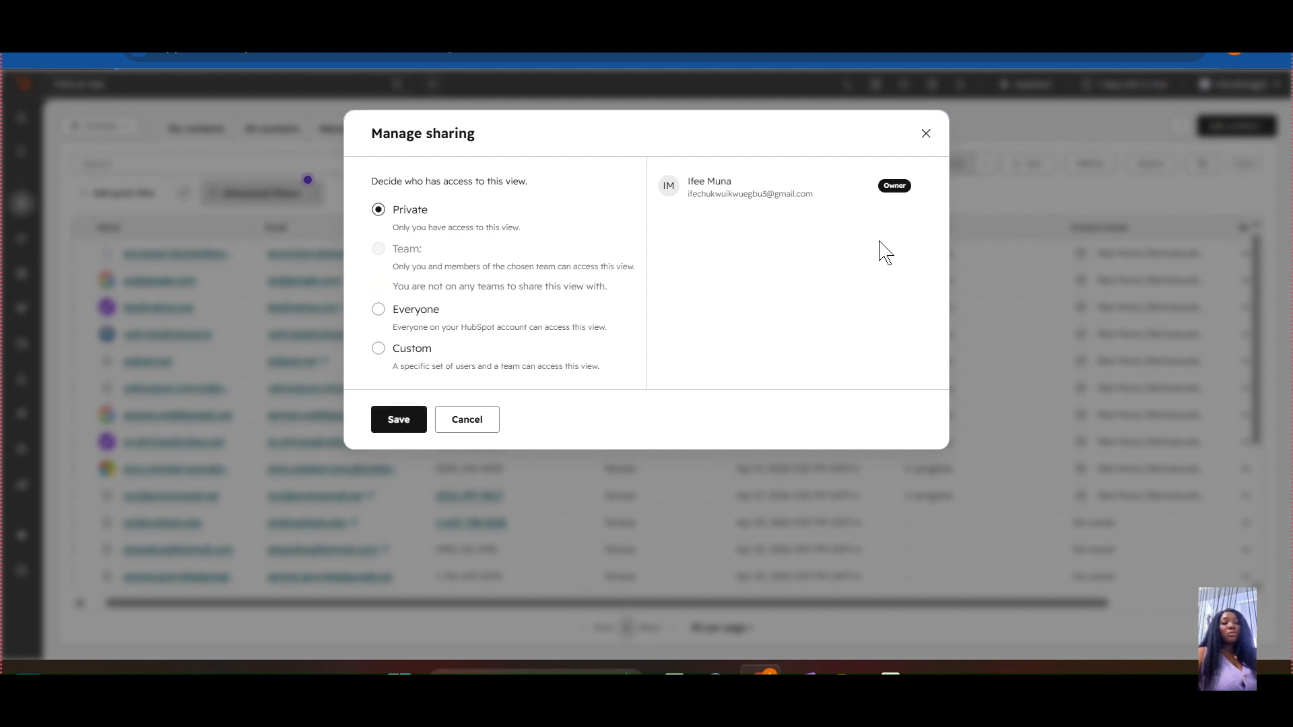
left_click(379, 317)
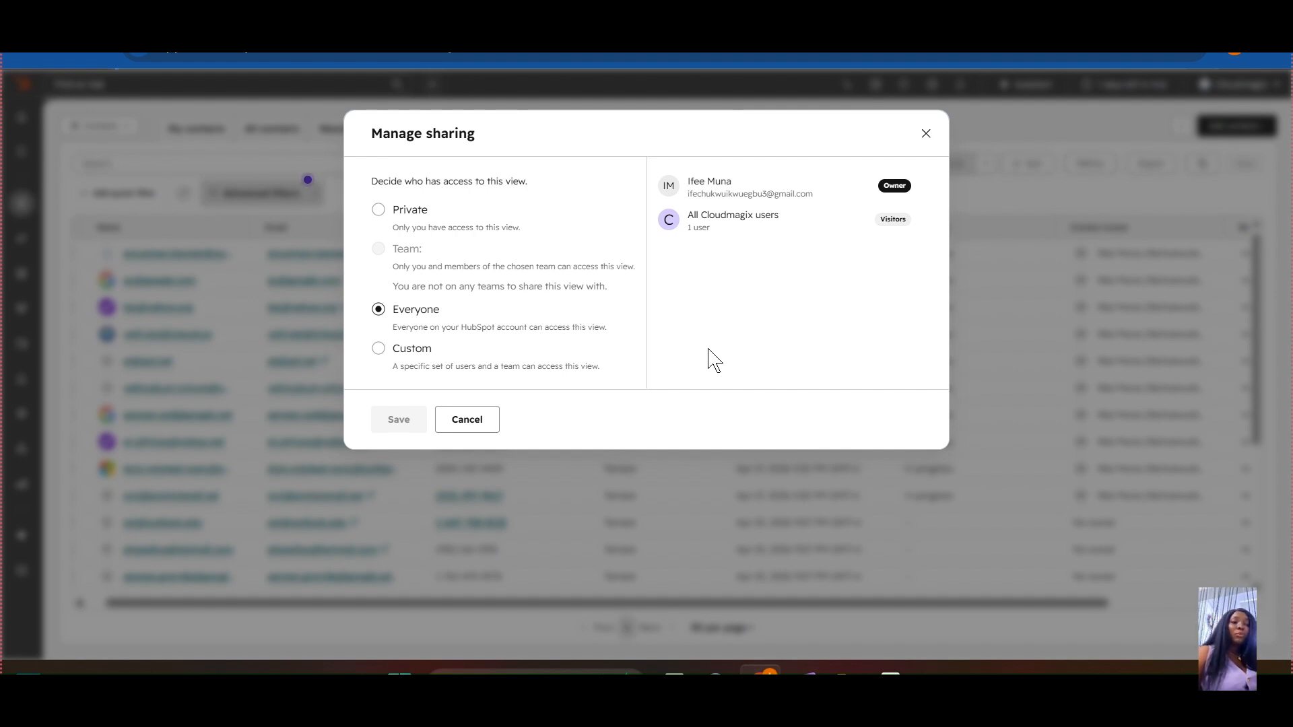
left_click(379, 349)
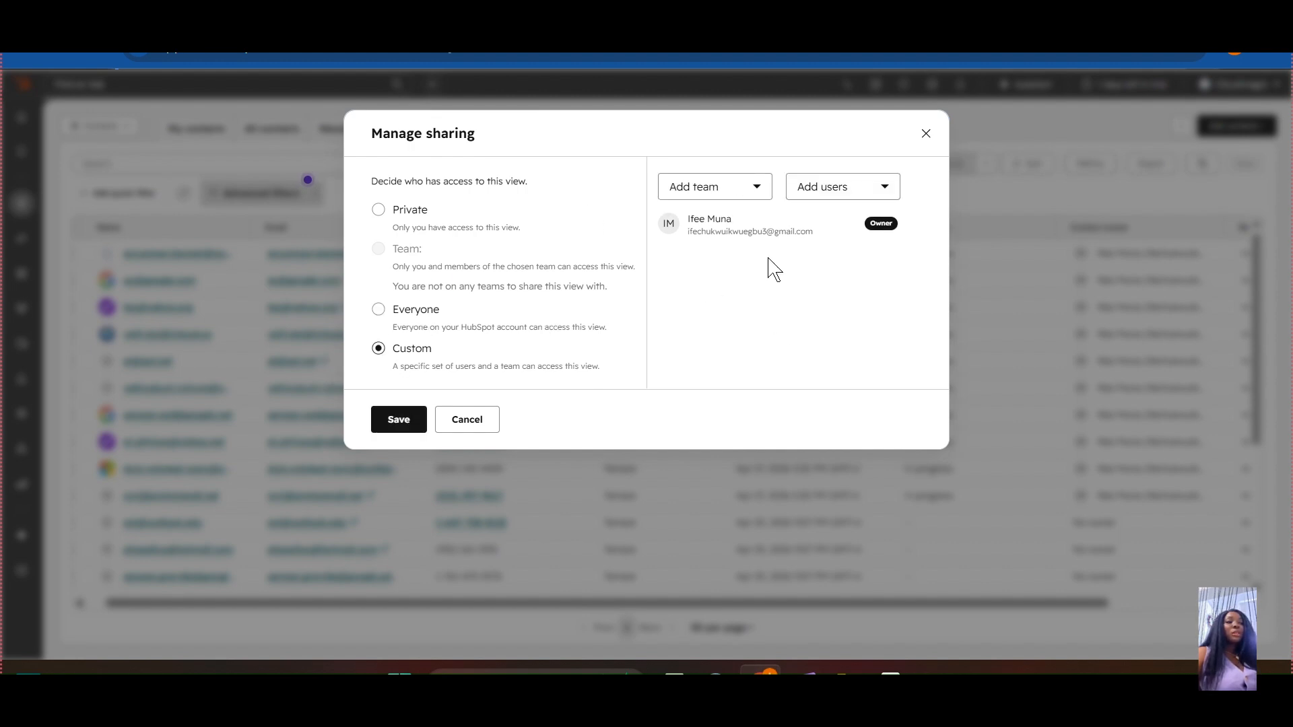
left_click(838, 186)
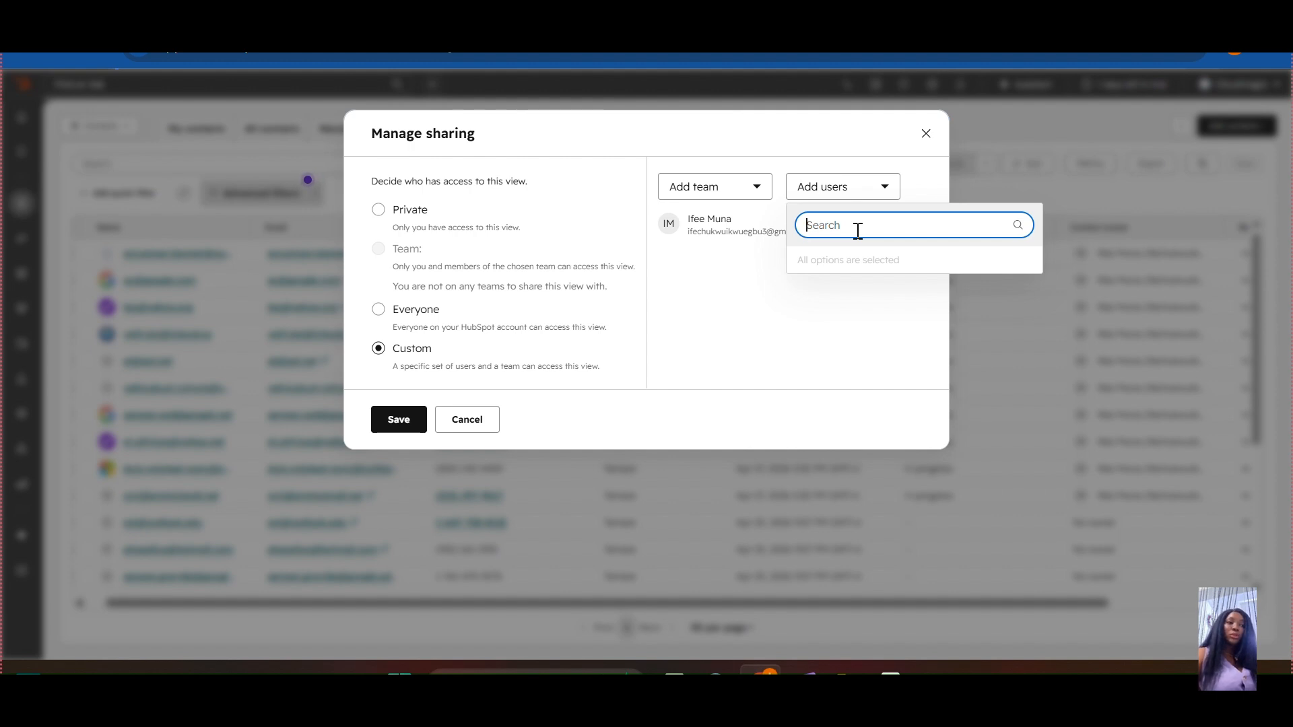
left_click(757, 191)
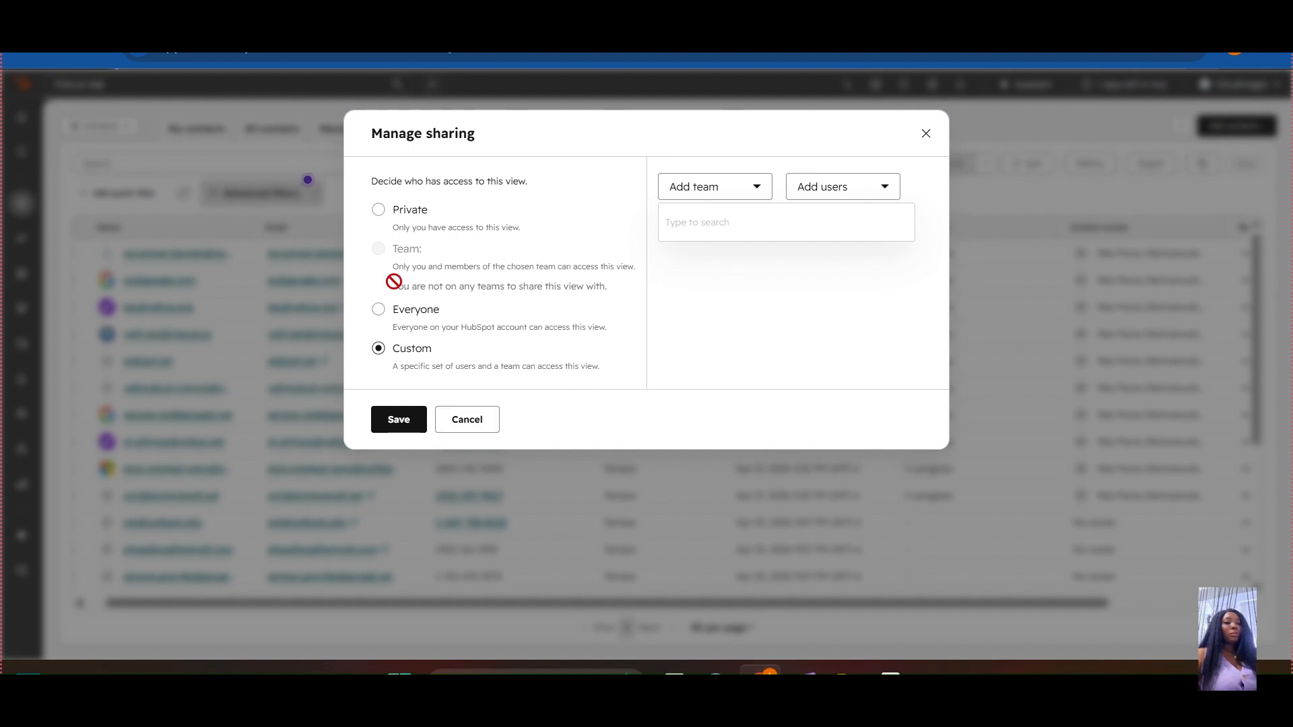
left_click(378, 312)
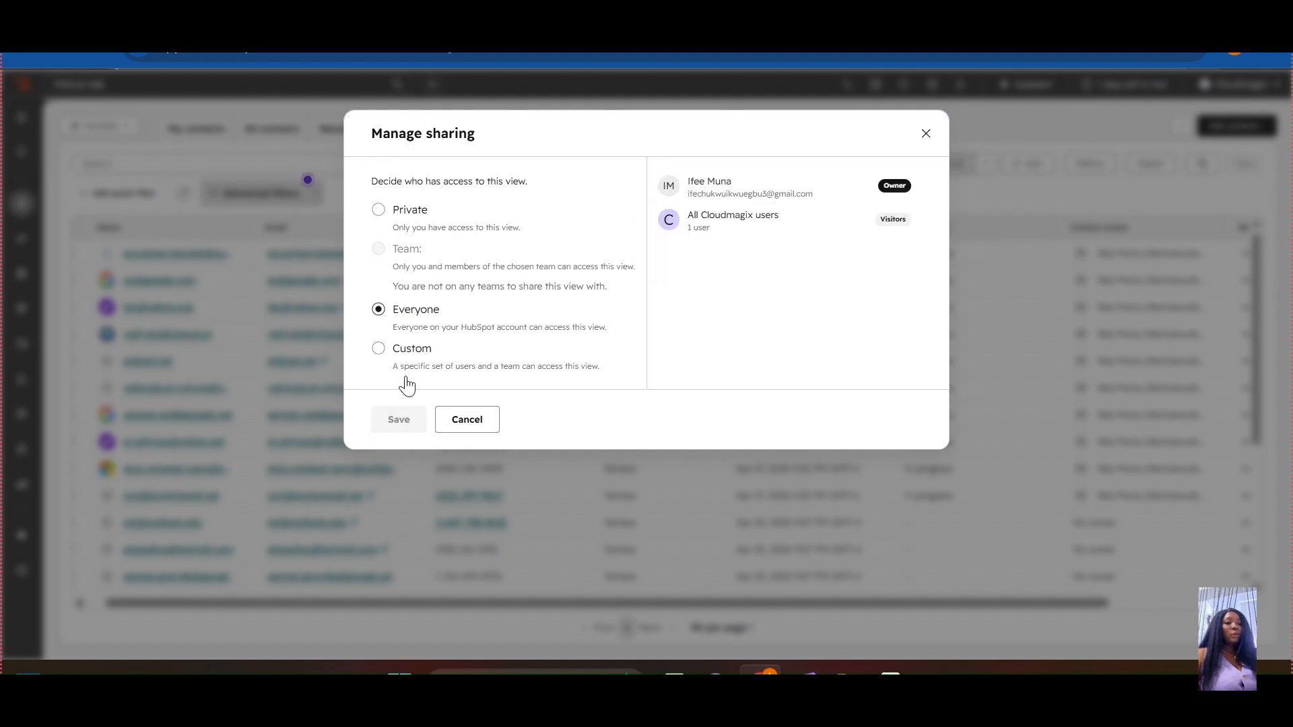
left_click(477, 431)
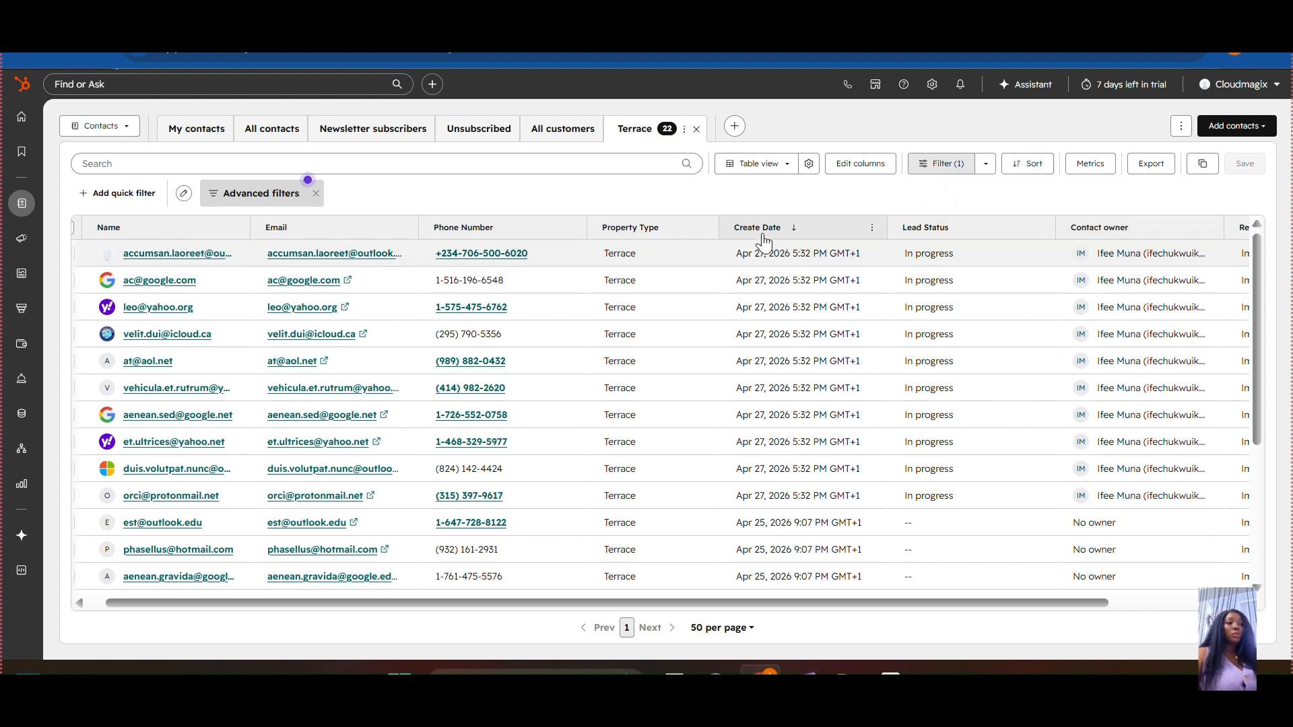
- Check the Terrace table's sort options, sort the contacts by oldest Create Date, and return them to most recent first
left_click(1031, 165)
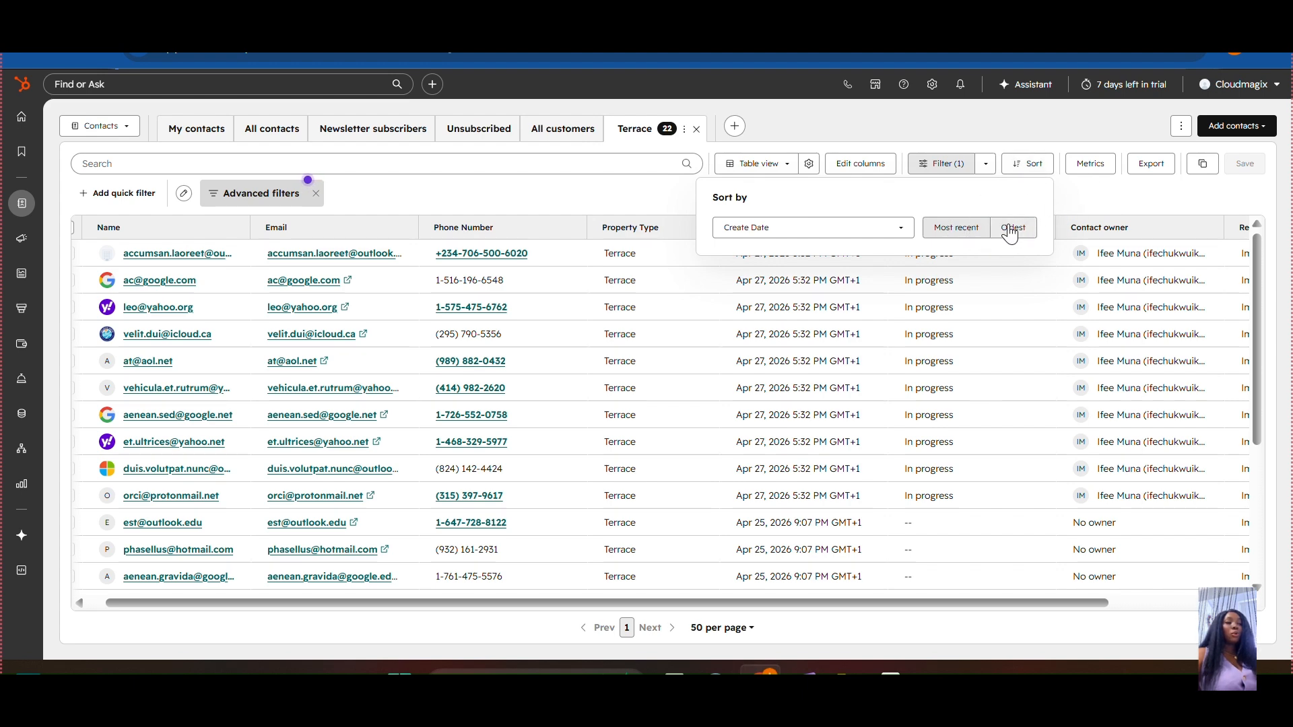
left_click(1083, 196)
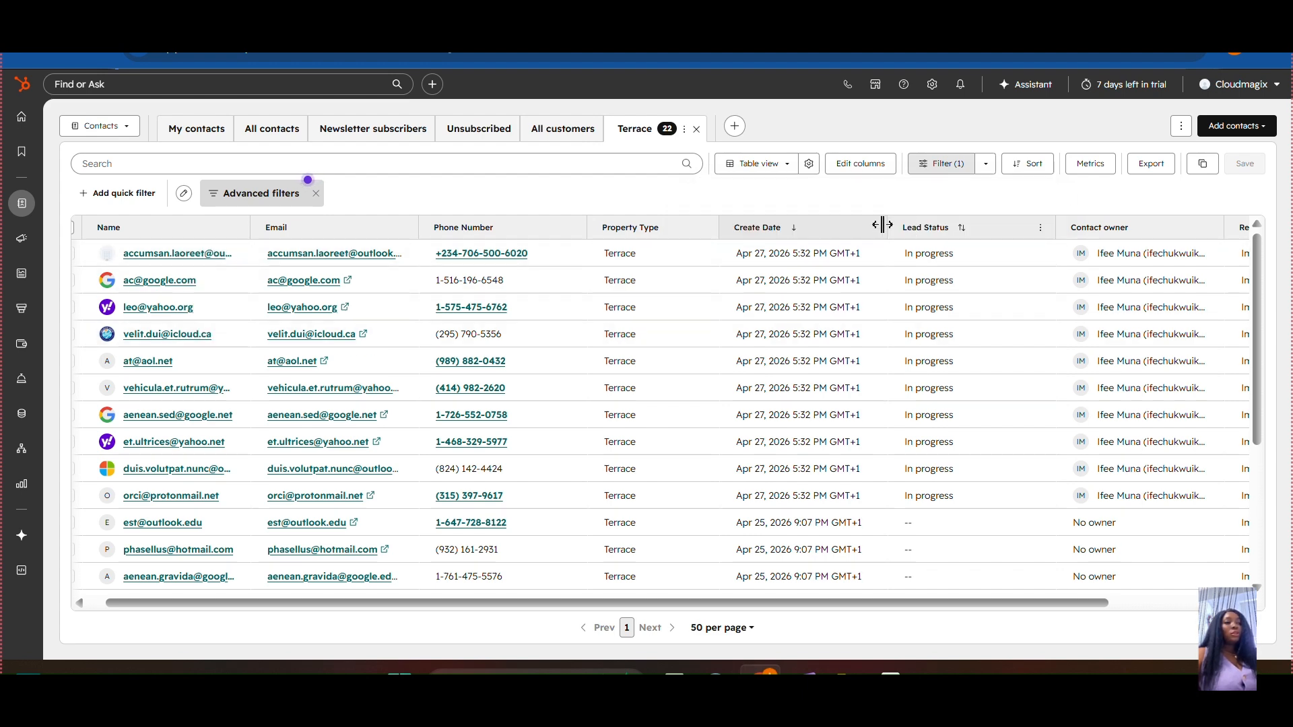
left_click(794, 236)
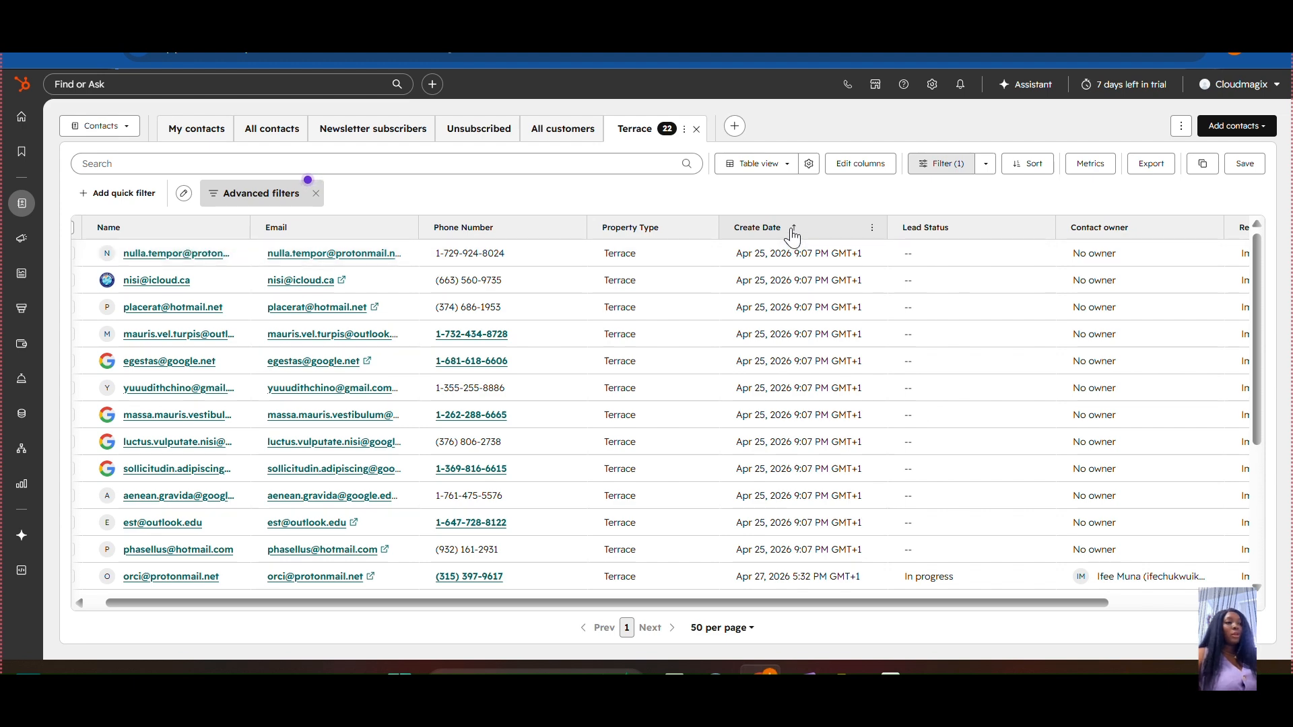
left_click(792, 236)
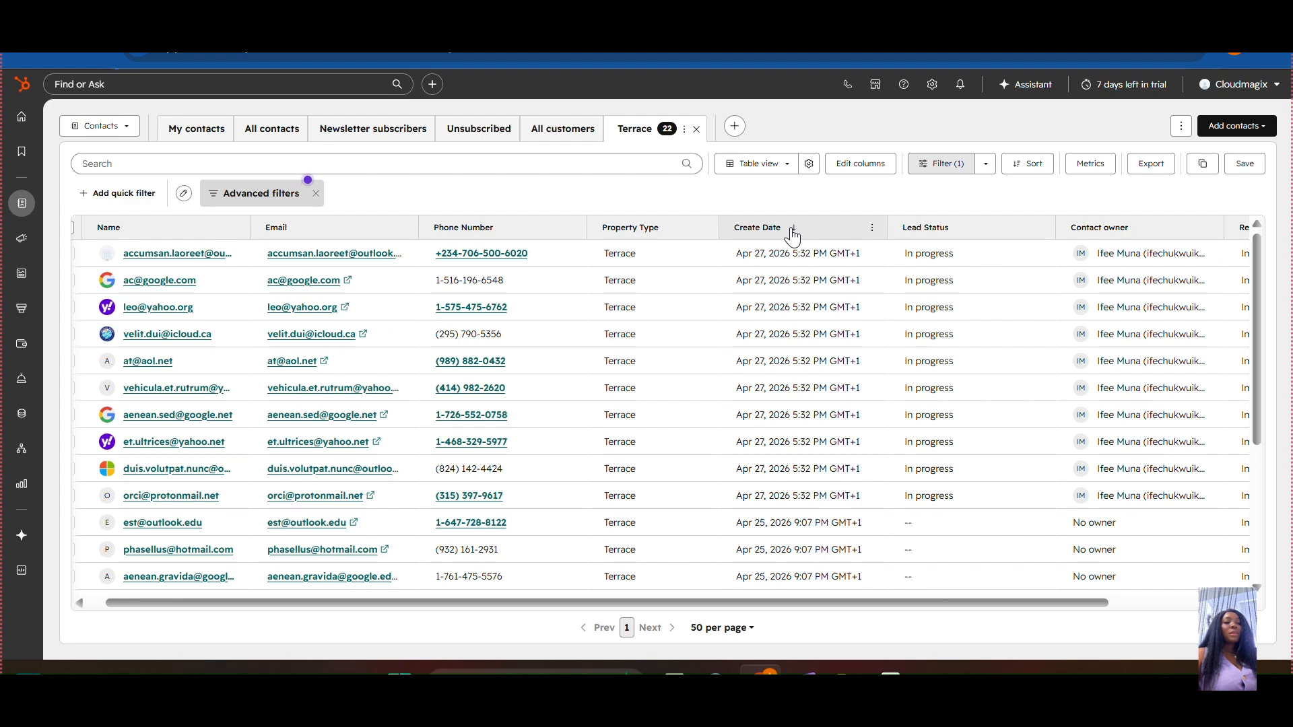